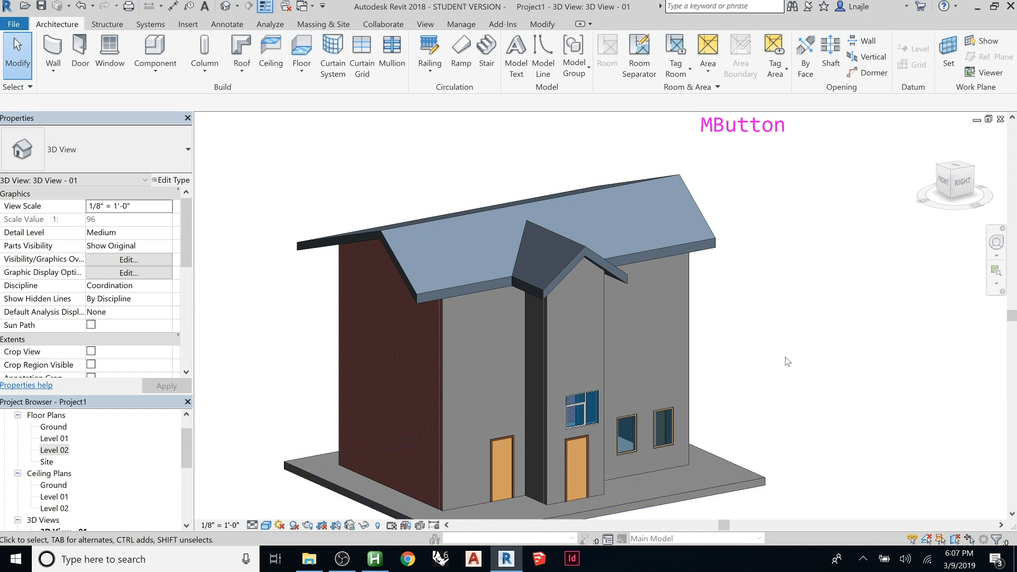
Look through the open Level 02 plan, Ground plan, 3D view and East elevation to review the house and its levels
{"action": "key", "text": "ctrl+Tab"}
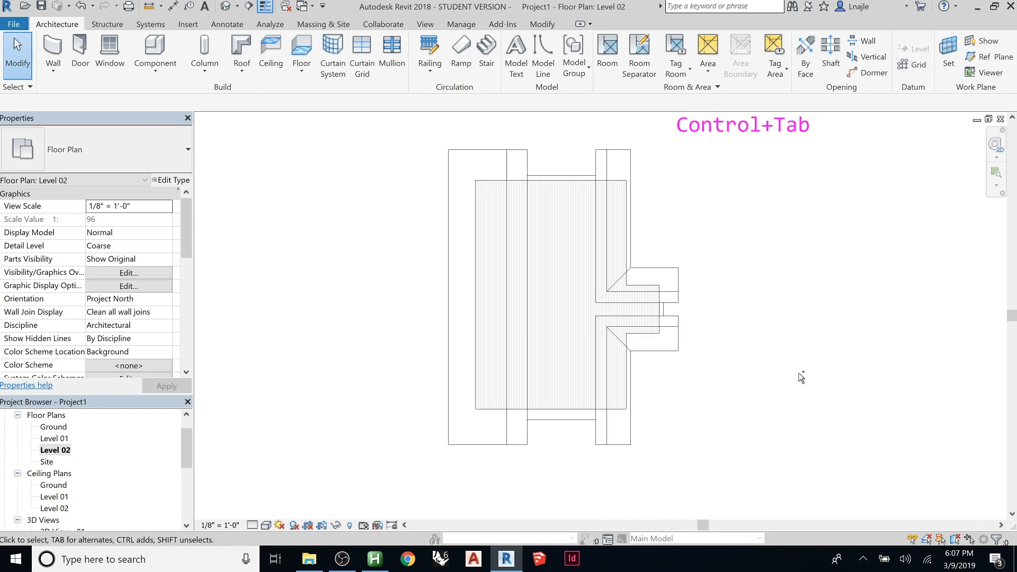
{"action": "key", "text": "ctrl+Tab"}
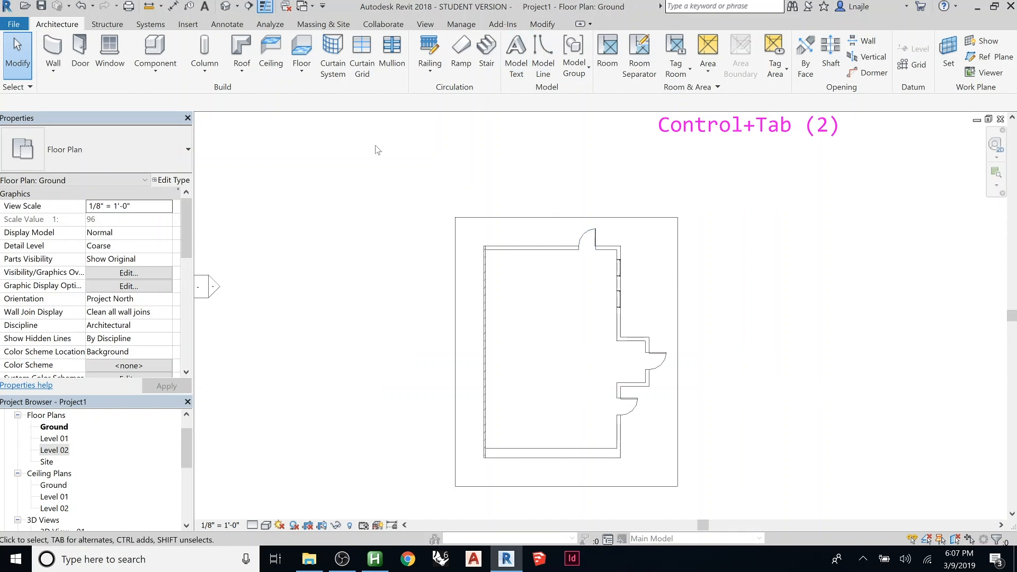
{"action": "scroll", "coordinate": [347, 158], "scroll_direction": "down", "scroll_amount": 2}
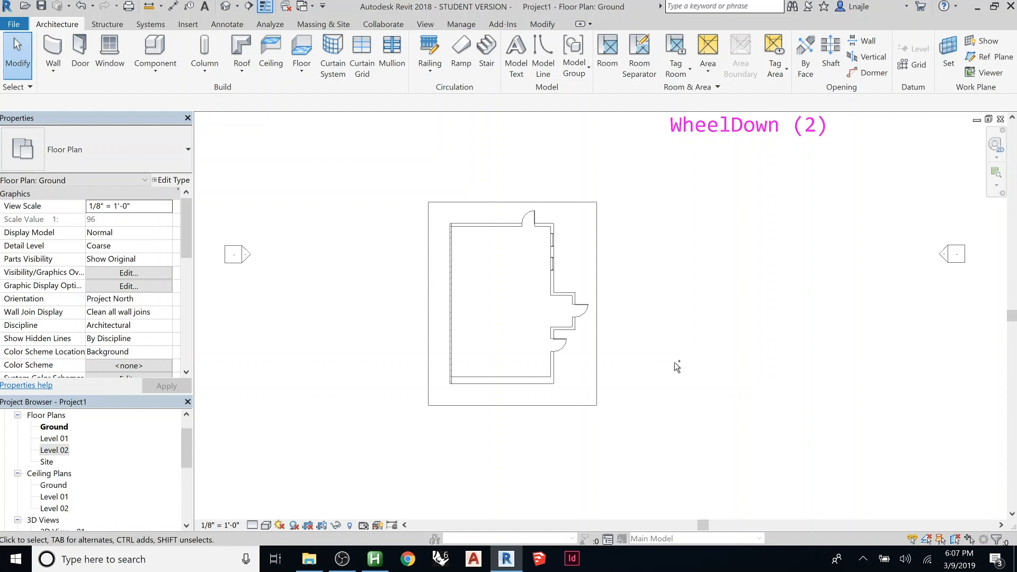
{"action": "key", "text": "ctrl+Tab"}
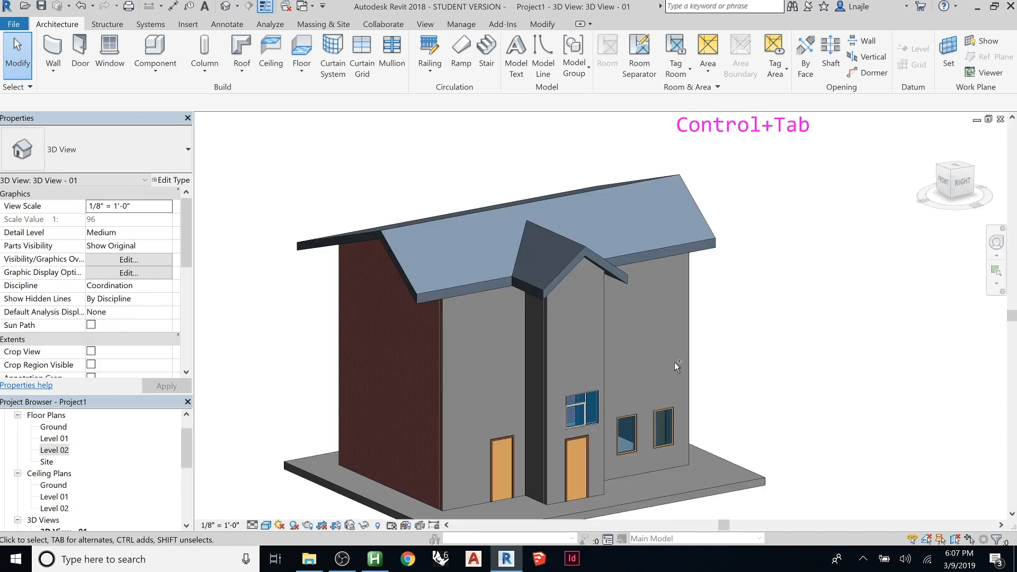
{"action": "key", "text": "ctrl+shift+Tab"}
{"action": "scroll", "coordinate": [649, 278], "scroll_direction": "down", "scroll_amount": 3}
{"action": "scroll", "coordinate": [648, 279], "scroll_direction": "down", "scroll_amount": 1}
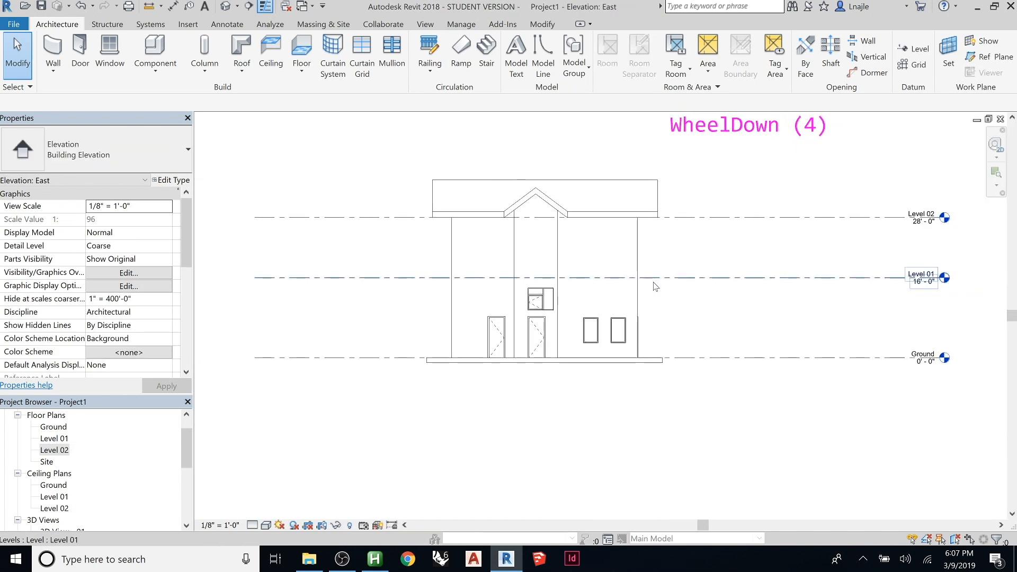
{"action": "left_click", "coordinate": [846, 300]}
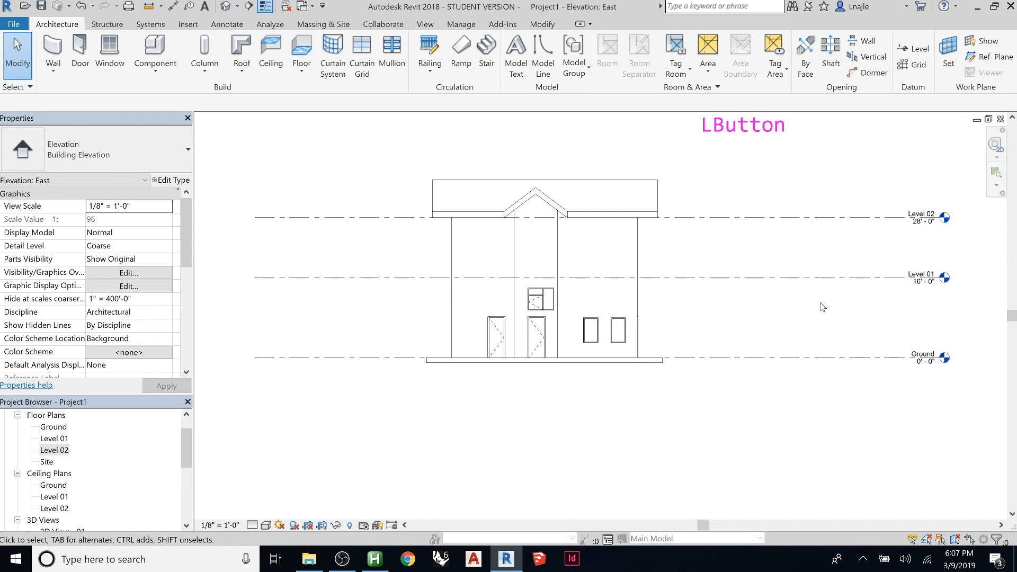
Check whether the Level and Grid tools are available in the Ground floor plan, the East elevation and the 3D view
{"action": "key", "text": "ctrl+Tab"}
{"action": "key", "text": "ctrl+Tab"}
{"action": "key", "text": "ctrl+Tab"}
{"action": "key", "text": "ctrl+Tab"}
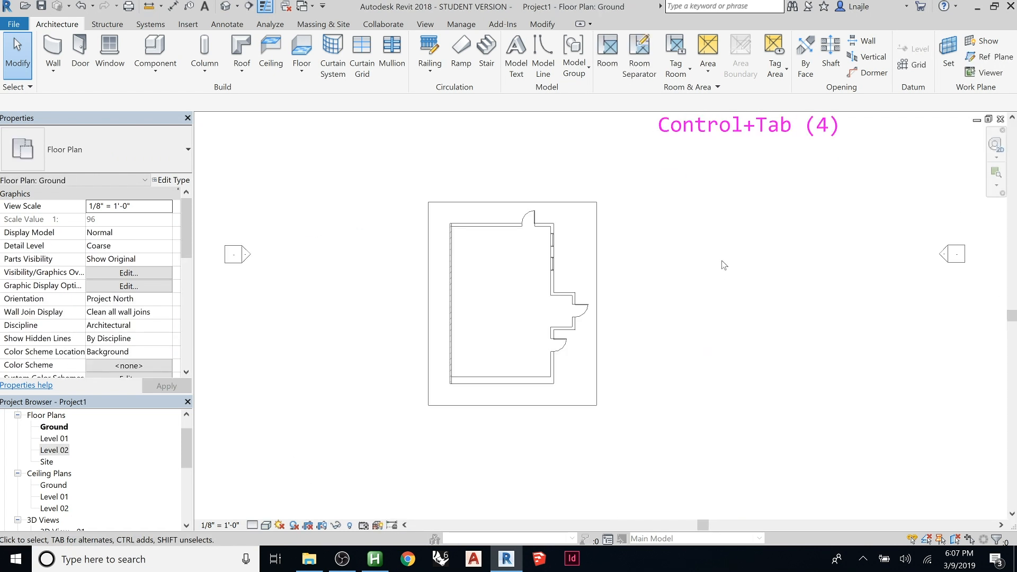
{"action": "left_click", "coordinate": [43, 26]}
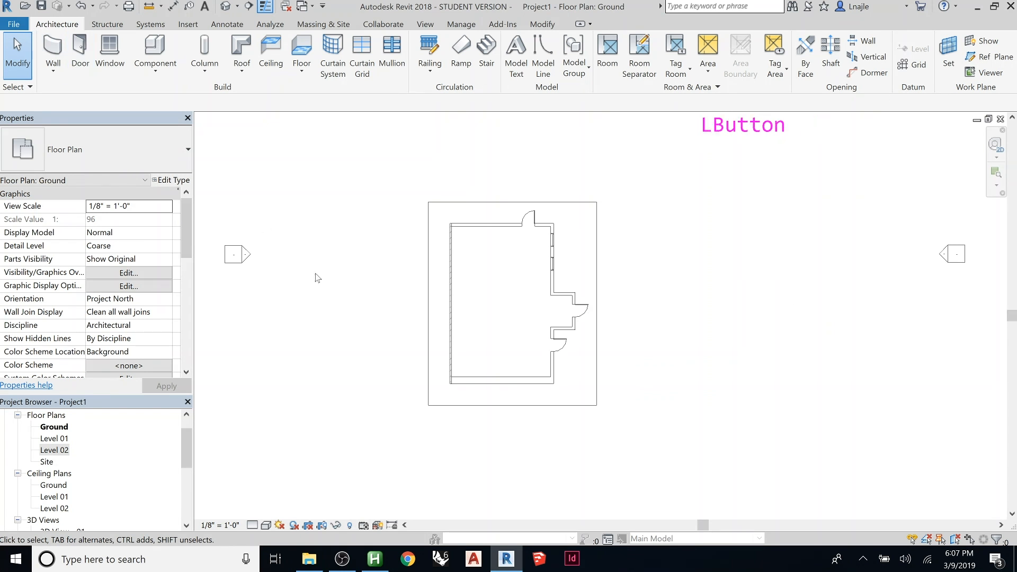
{"action": "scroll", "coordinate": [539, 337], "scroll_direction": "down", "scroll_amount": 2}
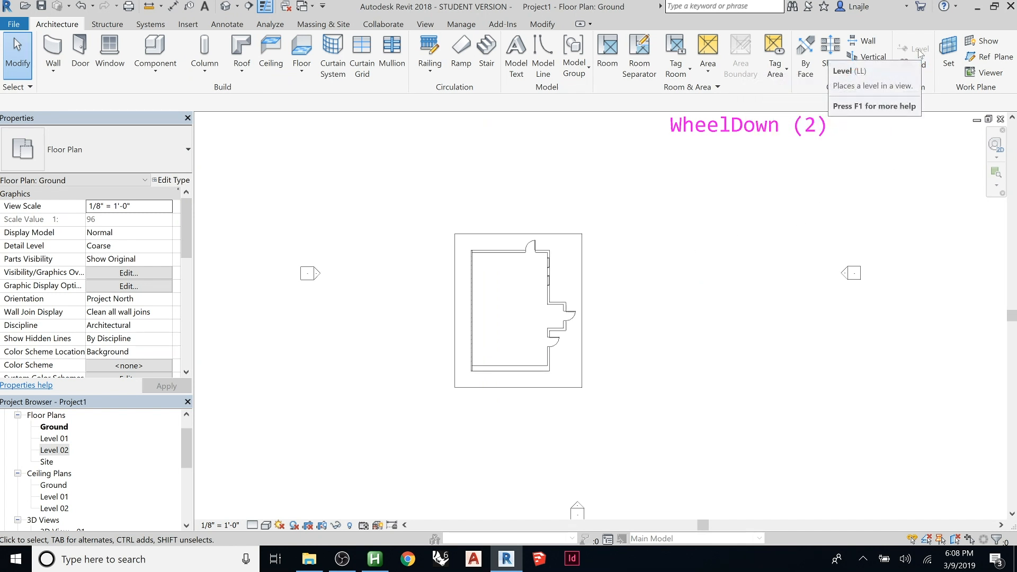
{"action": "key", "text": "ctrl+Tab"}
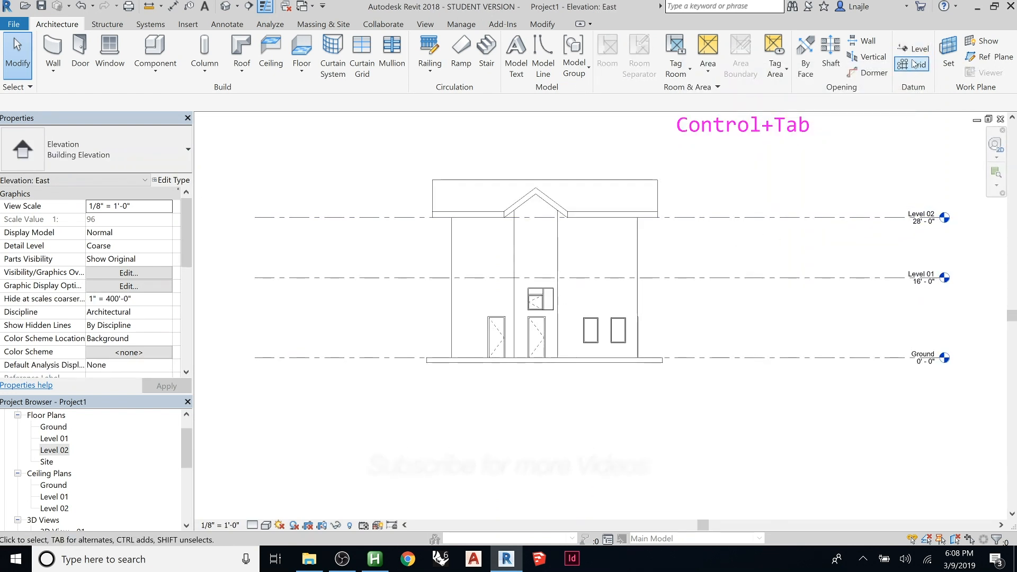
{"action": "key", "text": "ctrl+Tab"}
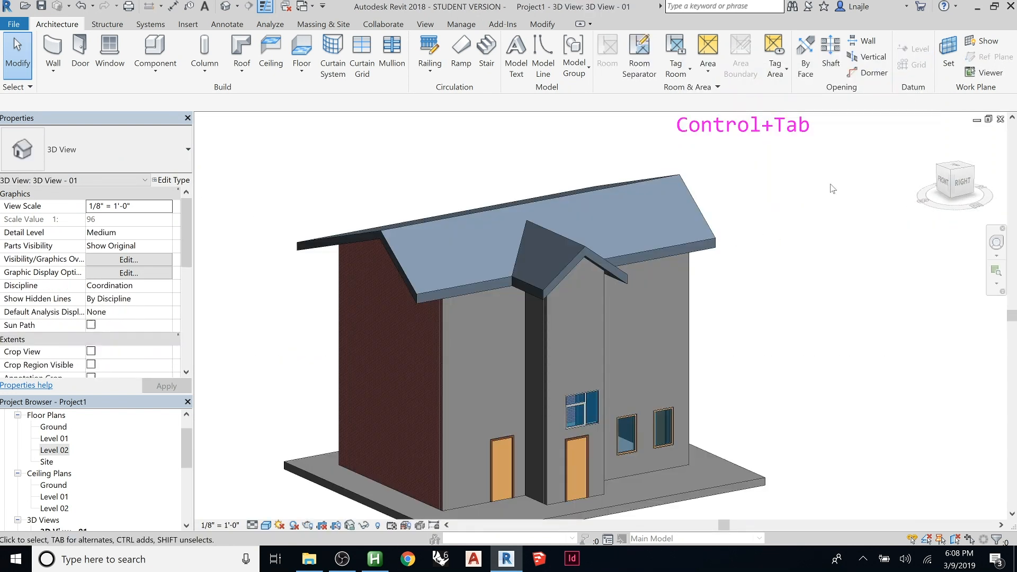
{"action": "left_click", "coordinate": [910, 64]}
{"action": "left_click", "coordinate": [911, 48]}
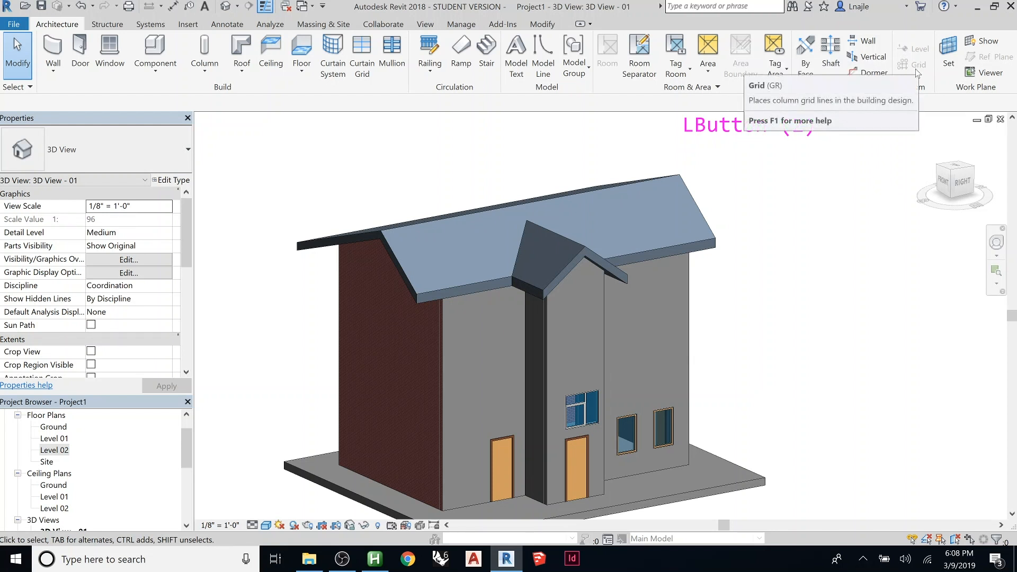
In the Ground floor plan, draw a horizontal grid line through the north exterior wall, ending with its bubble west of the building
{"action": "key", "text": "ctrl+Tab"}
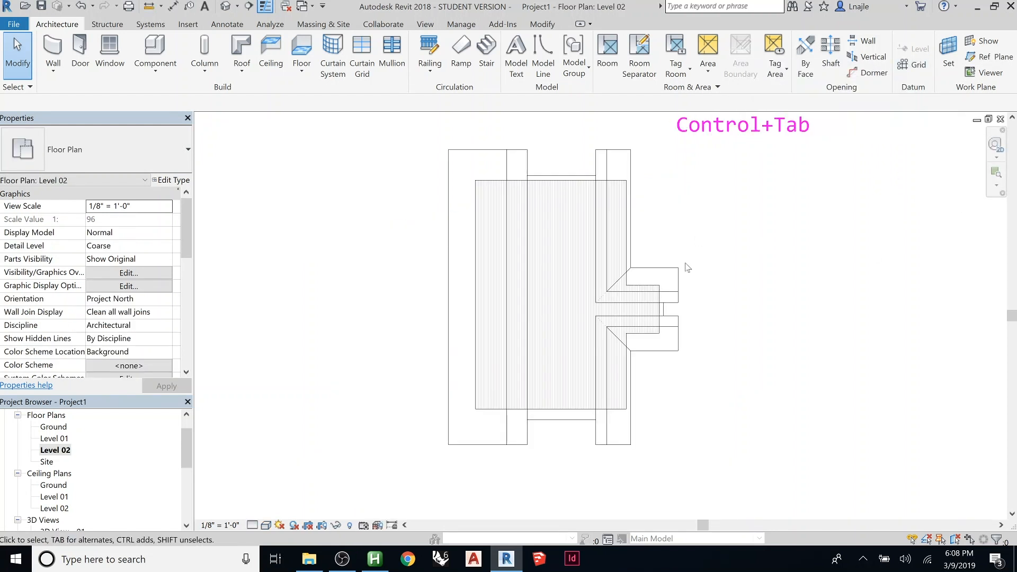
{"action": "key", "text": "ctrl+Tab"}
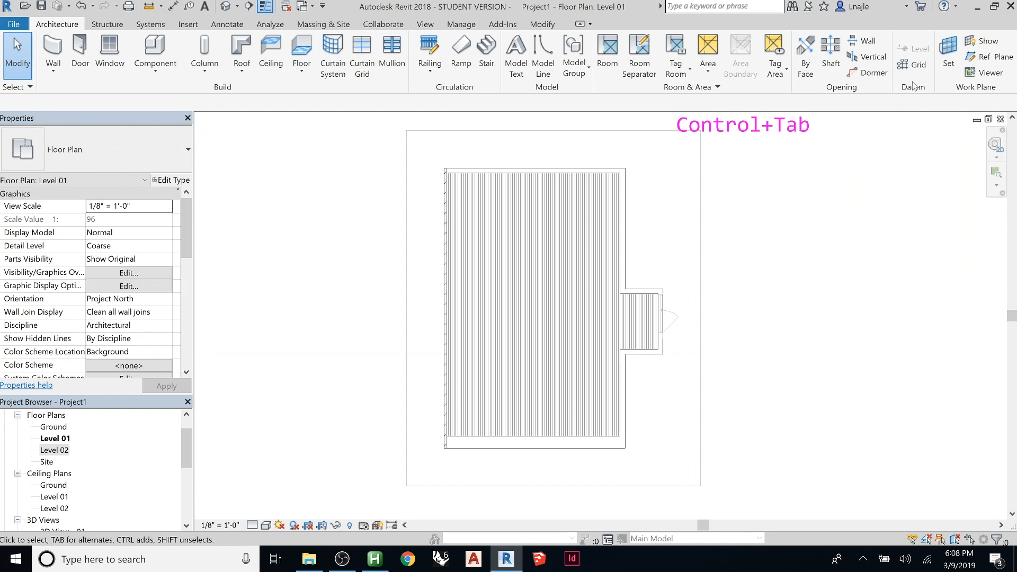
{"action": "key", "text": "ctrl+Tab"}
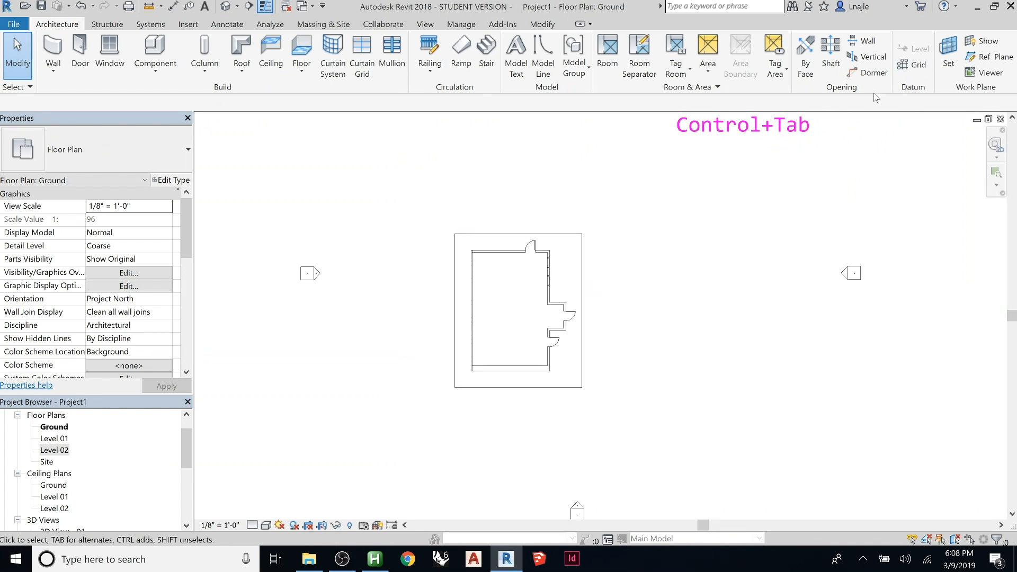
{"action": "left_click", "coordinate": [907, 68]}
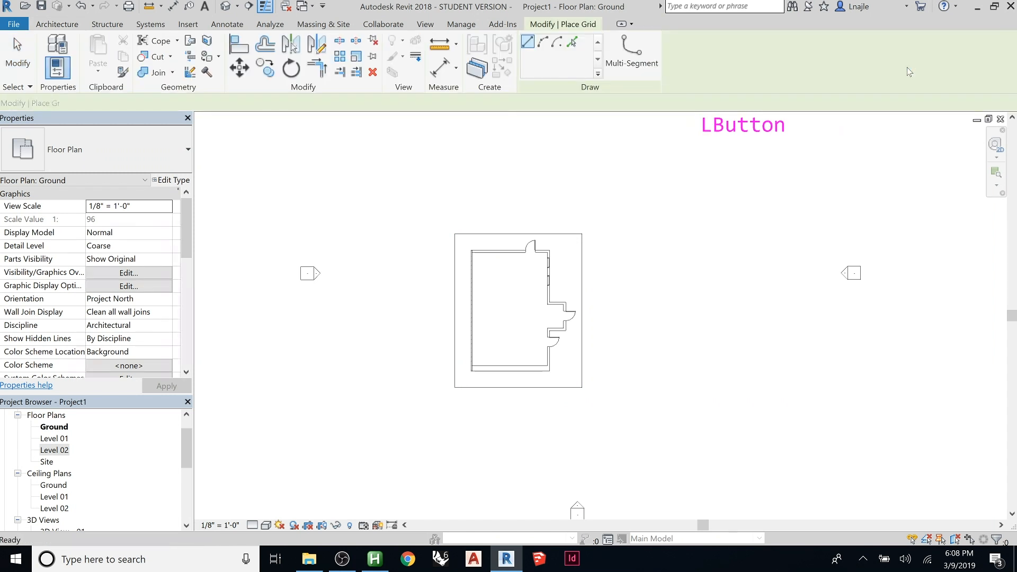
{"action": "scroll", "coordinate": [570, 342], "scroll_direction": "up", "scroll_amount": 4}
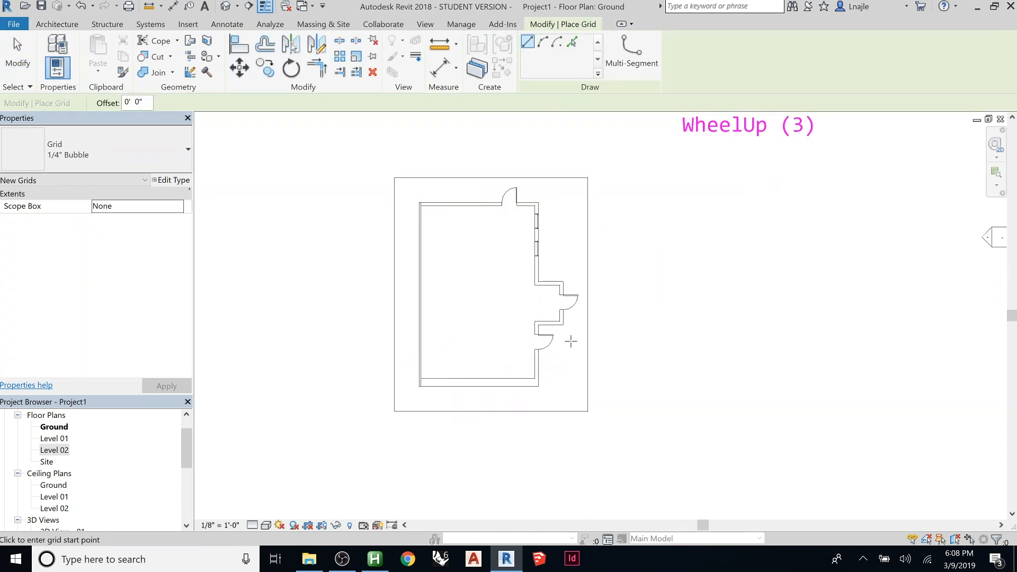
{"action": "scroll", "coordinate": [650, 361], "scroll_direction": "down", "scroll_amount": 3}
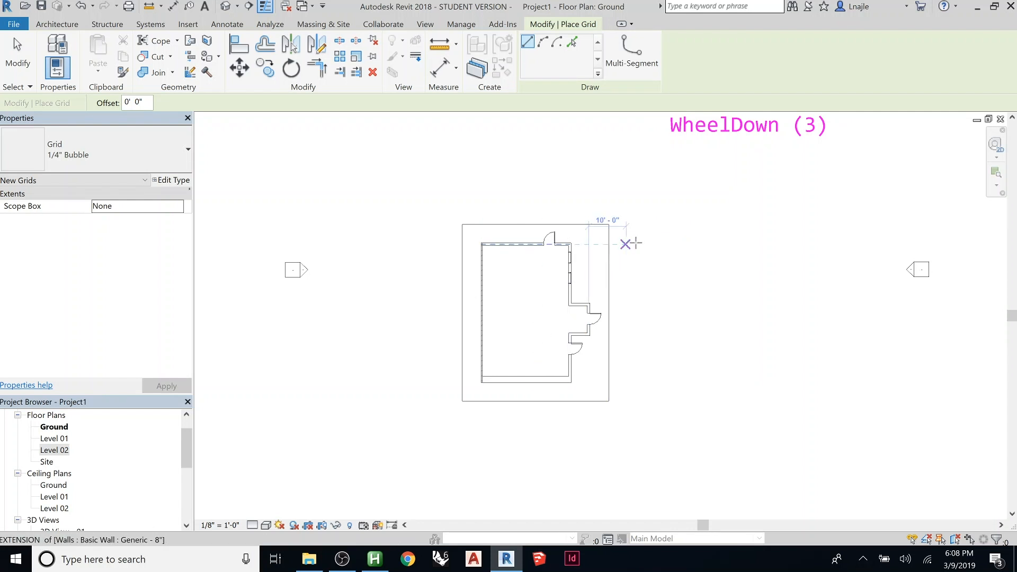
{"action": "left_click", "coordinate": [609, 244]}
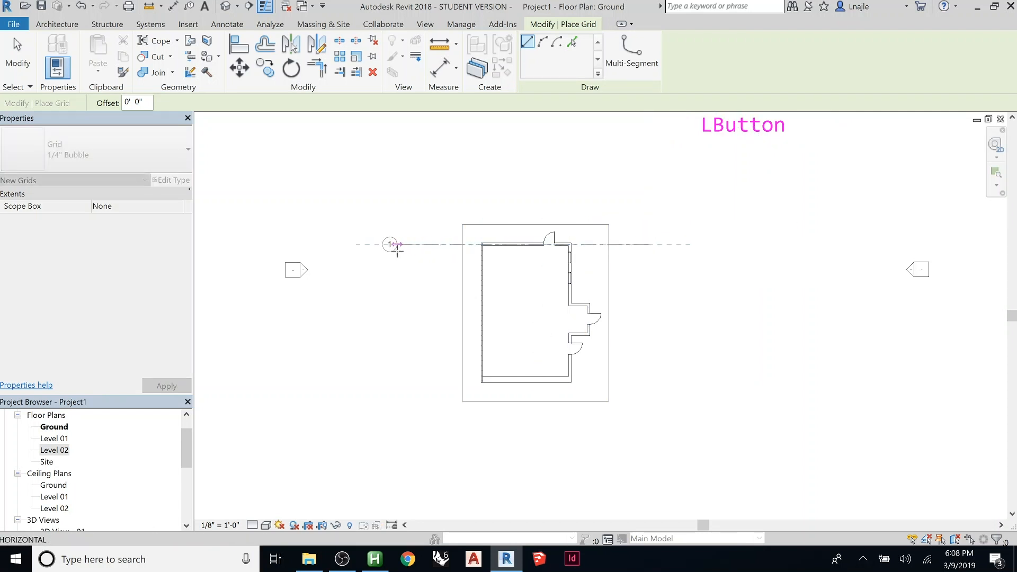
{"action": "left_click", "coordinate": [398, 250]}
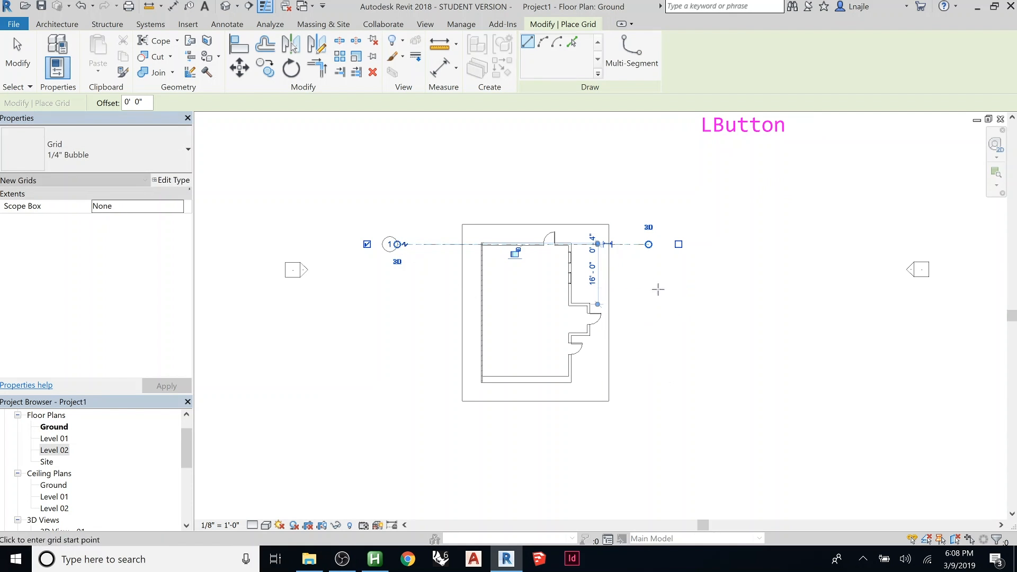
Draw two more horizontal grid lines through the entry projection's north wall and the south exterior wall, aligned with grid 1's ends
{"action": "left_click", "coordinate": [647, 303]}
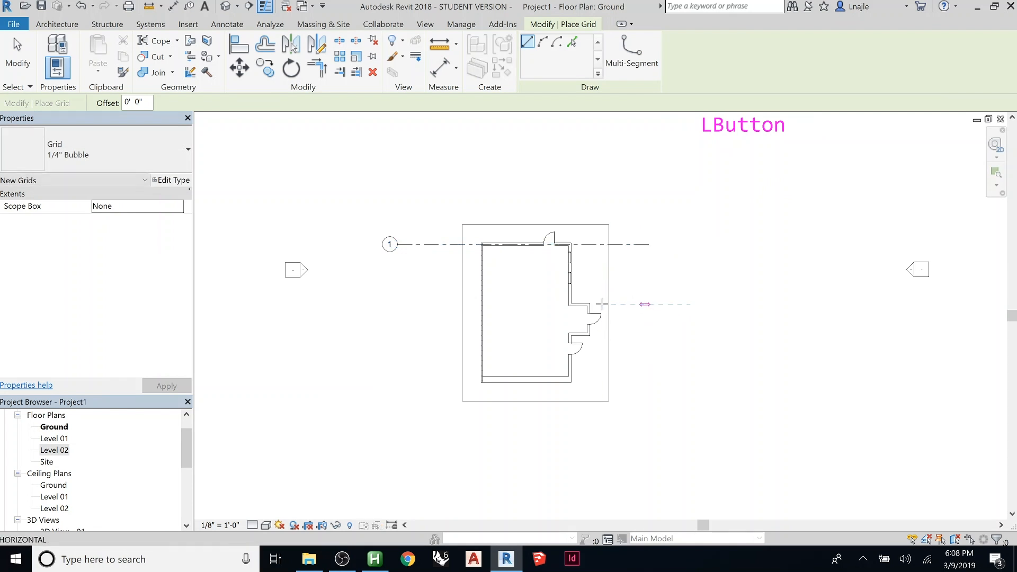
{"action": "left_click", "coordinate": [398, 304]}
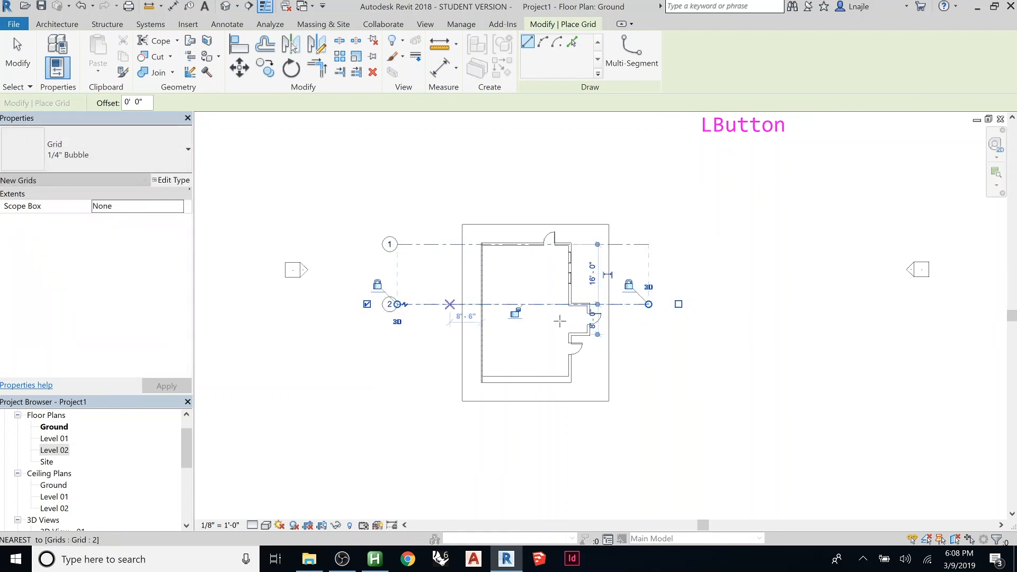
{"action": "left_click", "coordinate": [650, 379]}
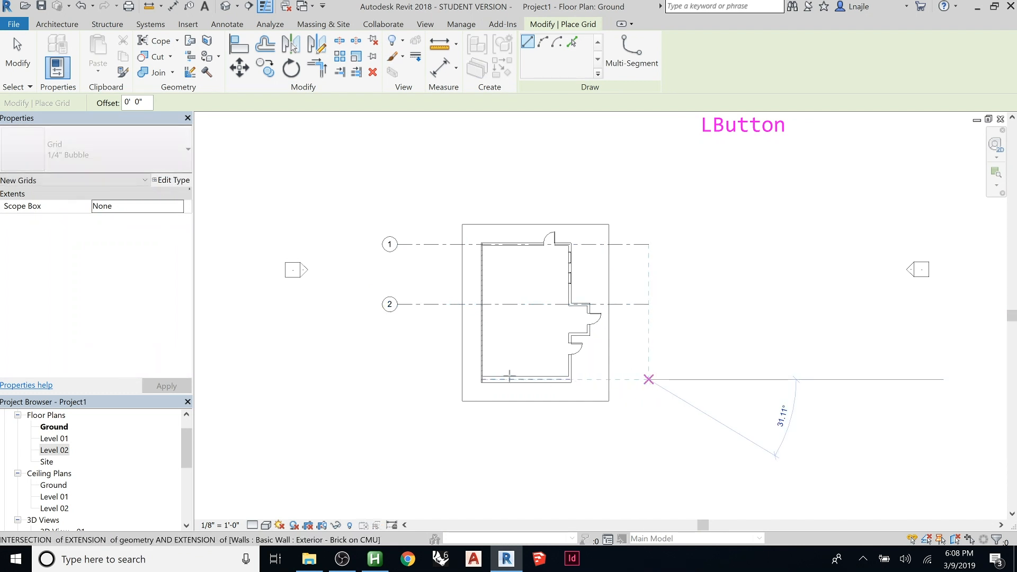
{"action": "left_click", "coordinate": [398, 379]}
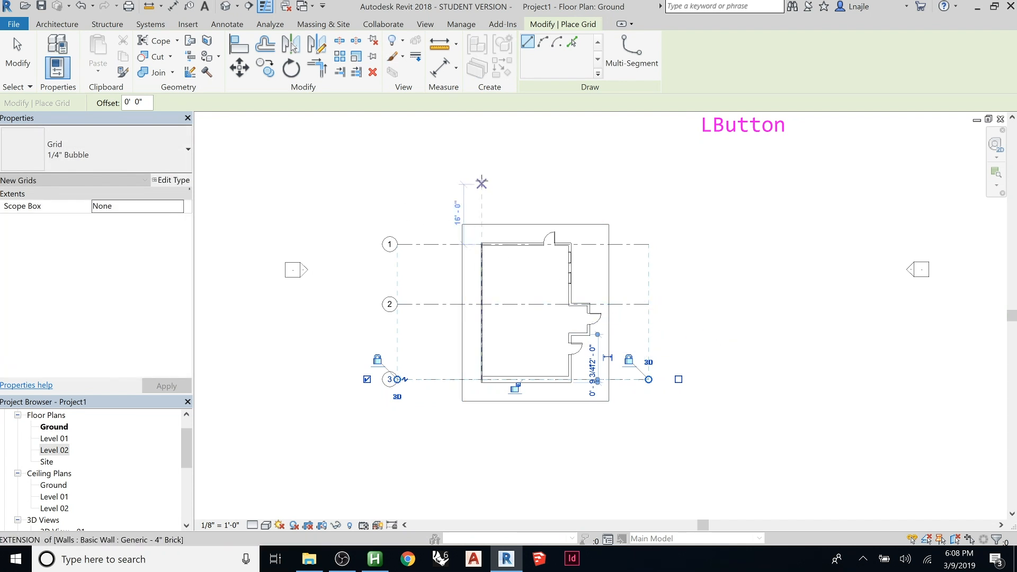
Draw a vertical grid line along the west brick wall, running from north of the building to a bubble south of it
{"action": "left_click", "coordinate": [482, 179]}
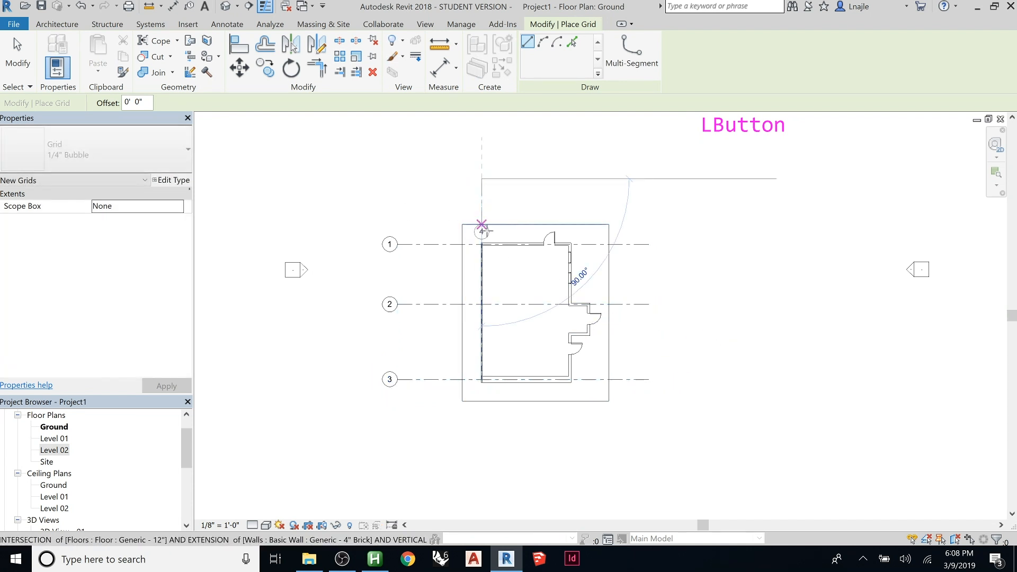
{"action": "left_click", "coordinate": [482, 430]}
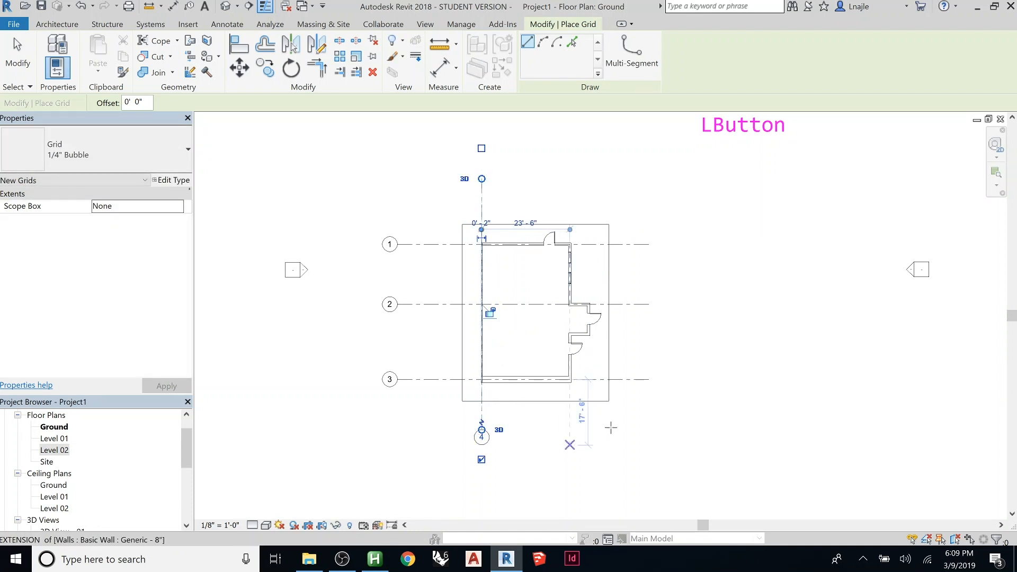
{"action": "scroll", "coordinate": [482, 437], "scroll_direction": "up", "scroll_amount": 5}
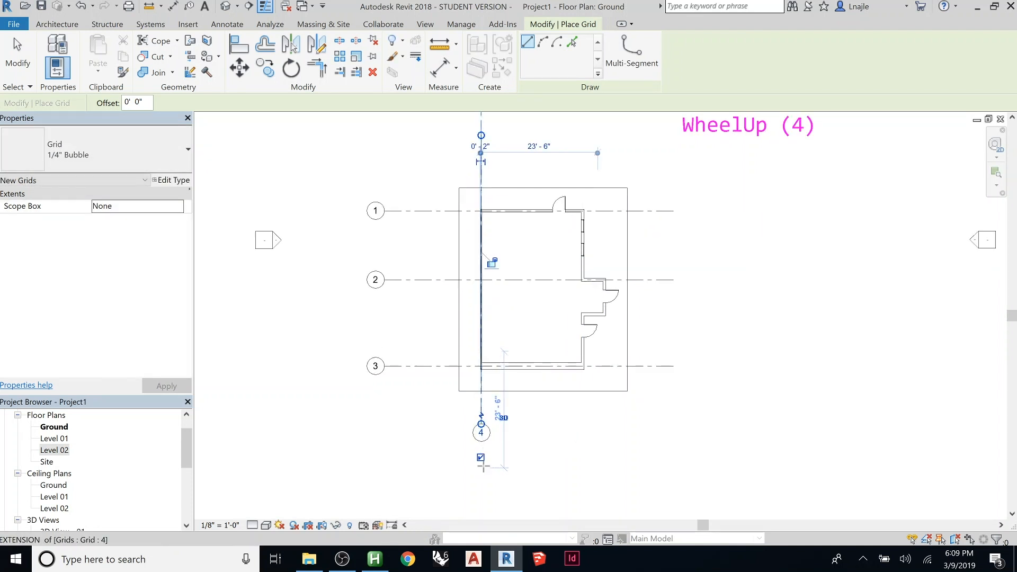
{"action": "scroll", "coordinate": [483, 411], "scroll_direction": "down", "scroll_amount": 3}
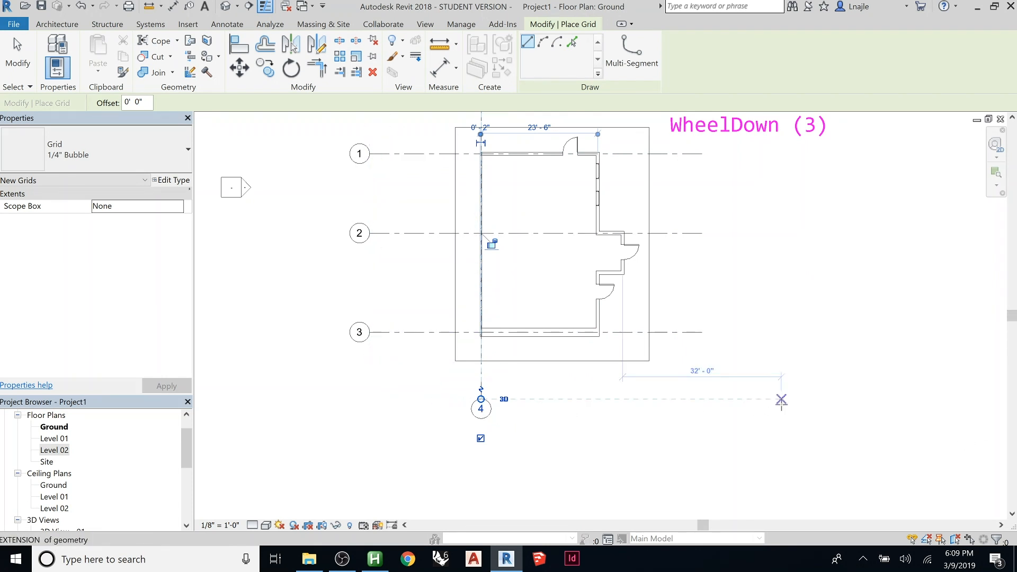
Finish grid placement and rename the vertical grid line on the west wall as A
{"action": "left_click", "coordinate": [18, 53]}
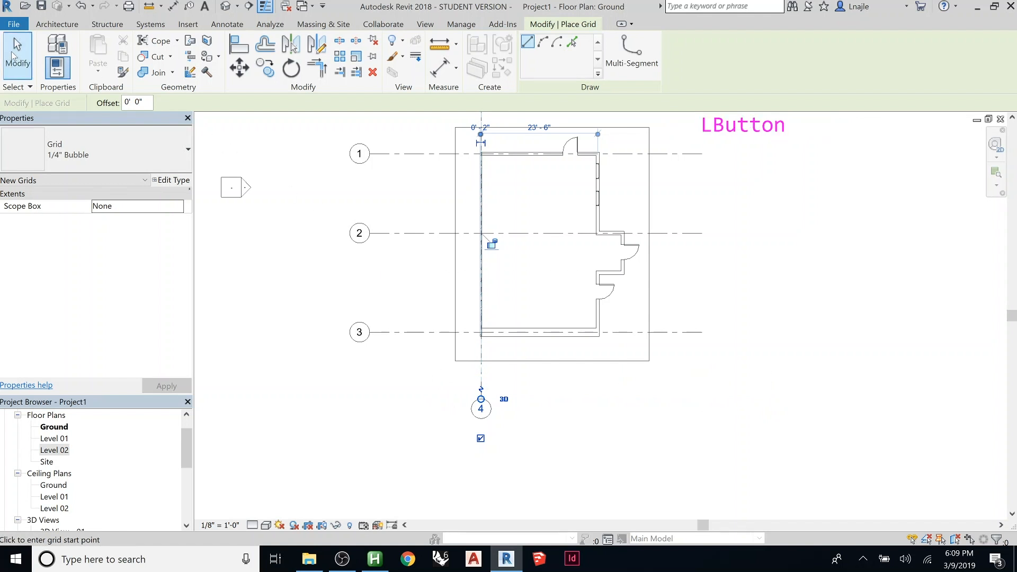
{"action": "left_click", "coordinate": [482, 411]}
{"action": "left_click", "coordinate": [481, 409]}
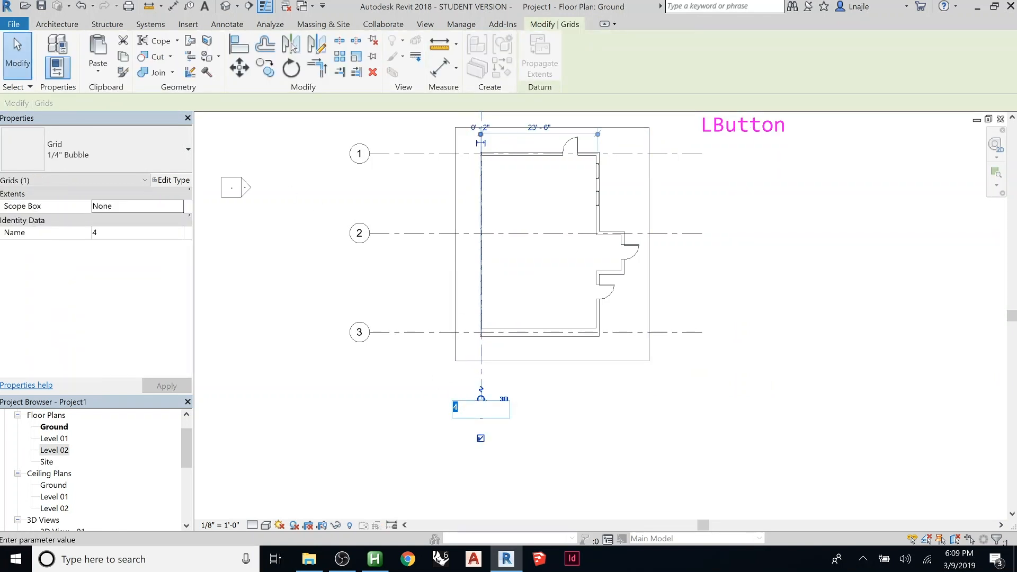
{"action": "type", "text": "A"}
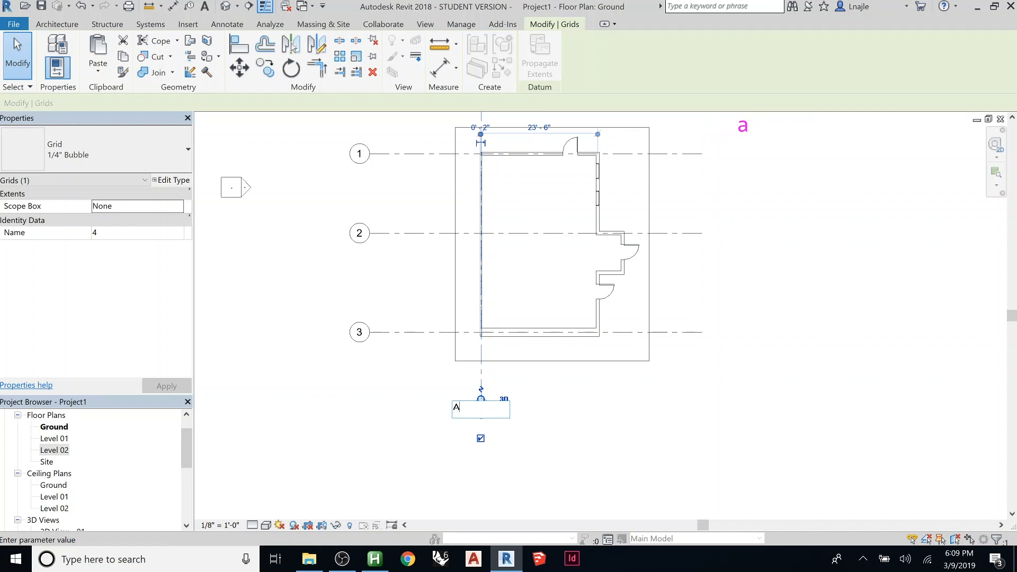
{"action": "left_click", "coordinate": [385, 442]}
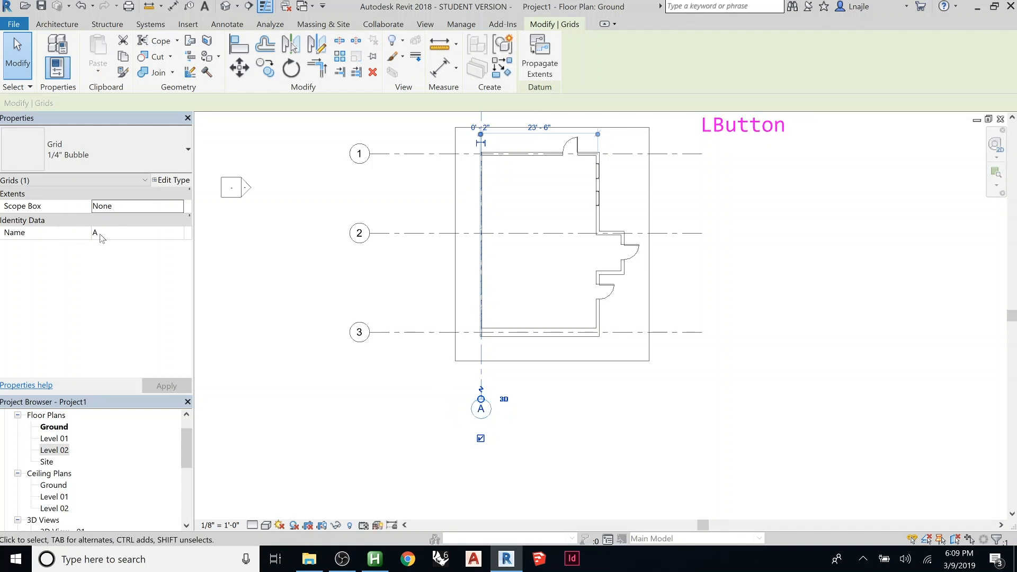
Draw two vertical grid lines aligned with grid A's ends: one 11'-0" east of it, the other through the main east wall
{"action": "scroll", "coordinate": [344, 350], "scroll_direction": "down", "scroll_amount": 2}
{"action": "left_click", "coordinate": [503, 68]}
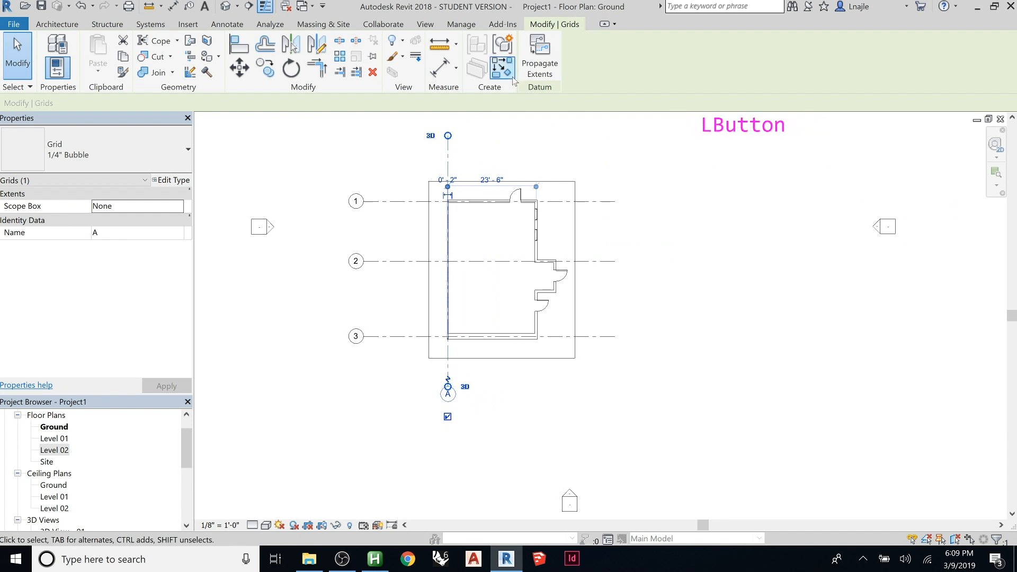
{"action": "left_click", "coordinate": [488, 136]}
{"action": "left_click", "coordinate": [490, 387]}
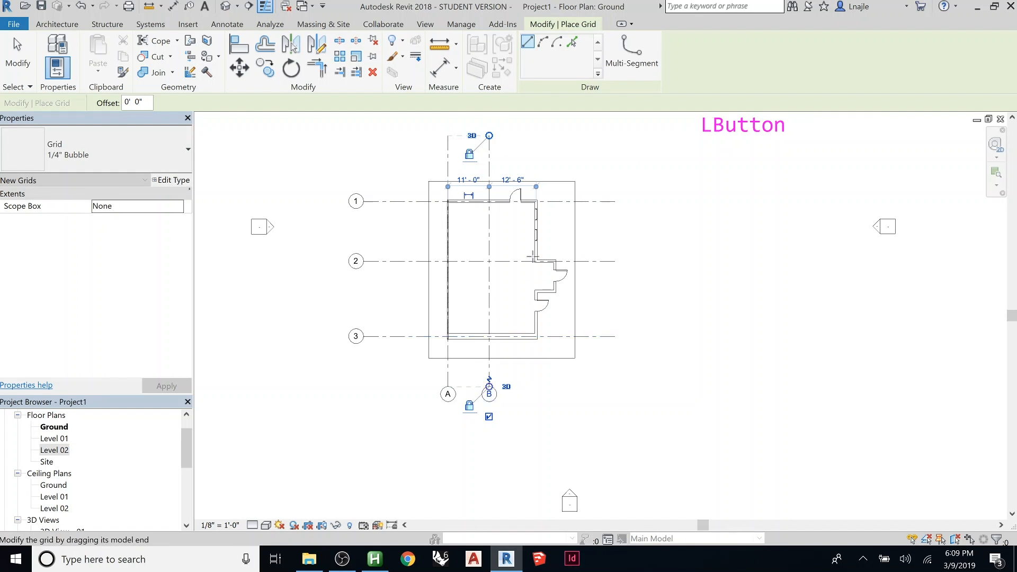
{"action": "left_click", "coordinate": [537, 136]}
{"action": "left_click", "coordinate": [536, 386]}
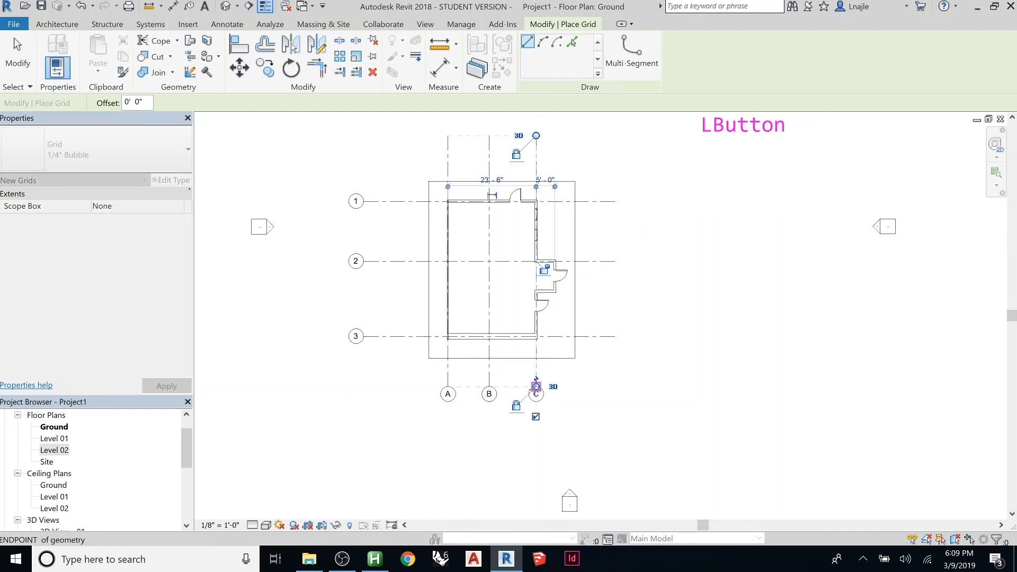
Finish grid placement and inspect the end controls and temporary spacing dimensions of horizontal grid 2
{"action": "left_click", "coordinate": [18, 53]}
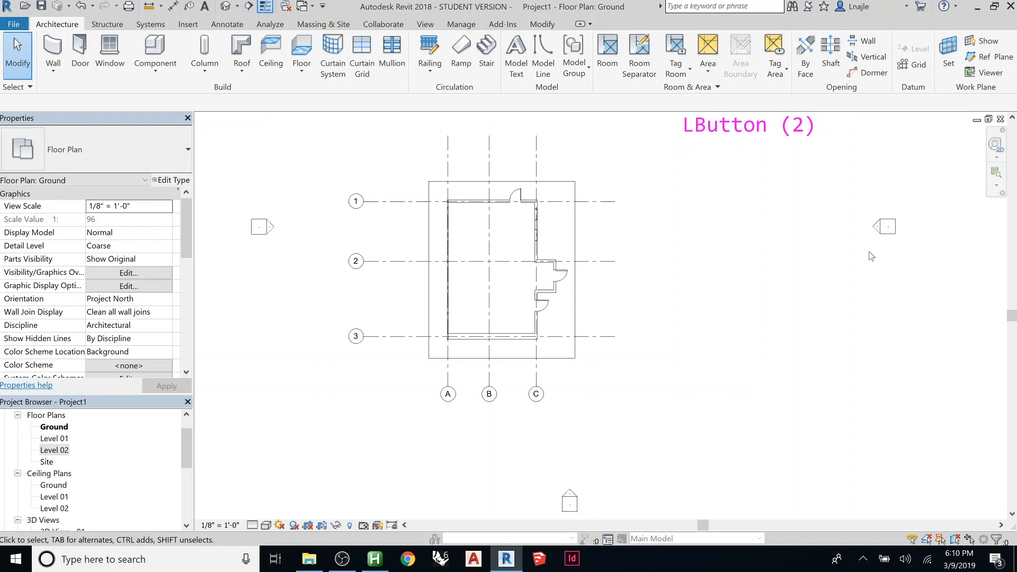
{"action": "left_click", "coordinate": [398, 262]}
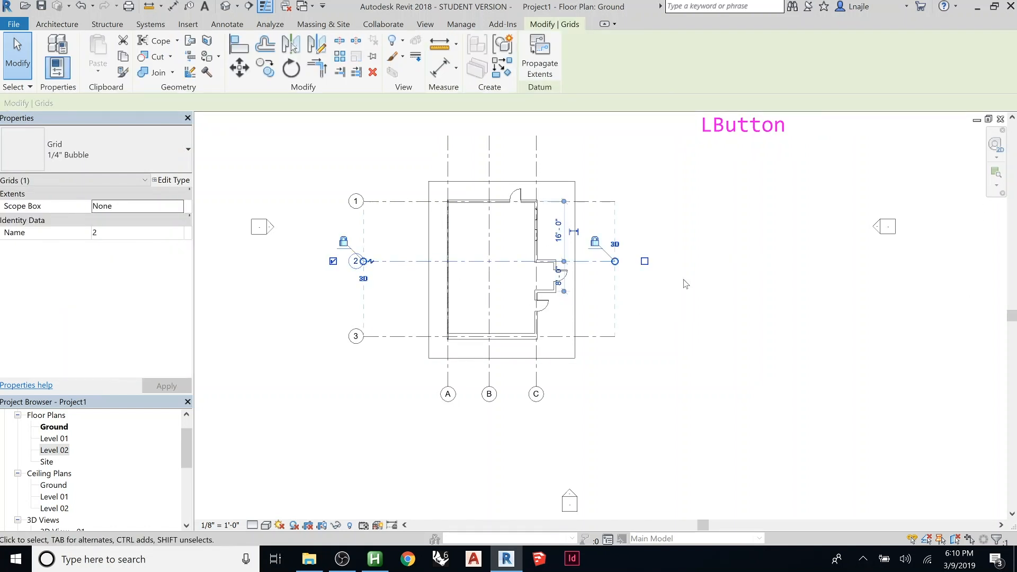
{"action": "left_click", "coordinate": [783, 348]}
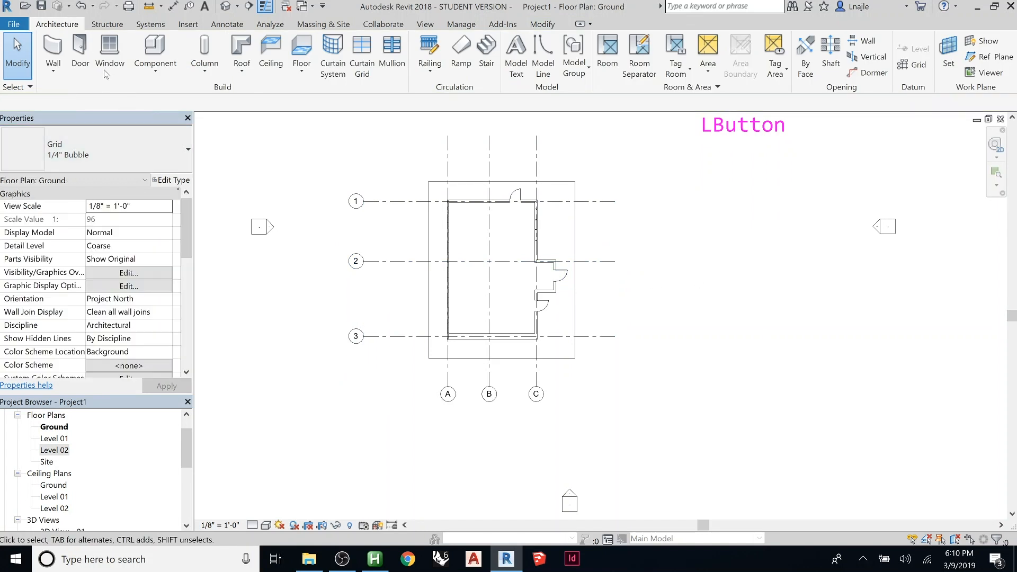
Add an aligned dimension string across horizontal grids 1, 2 and 3, placed east of the building
{"action": "left_click", "coordinate": [227, 24]}
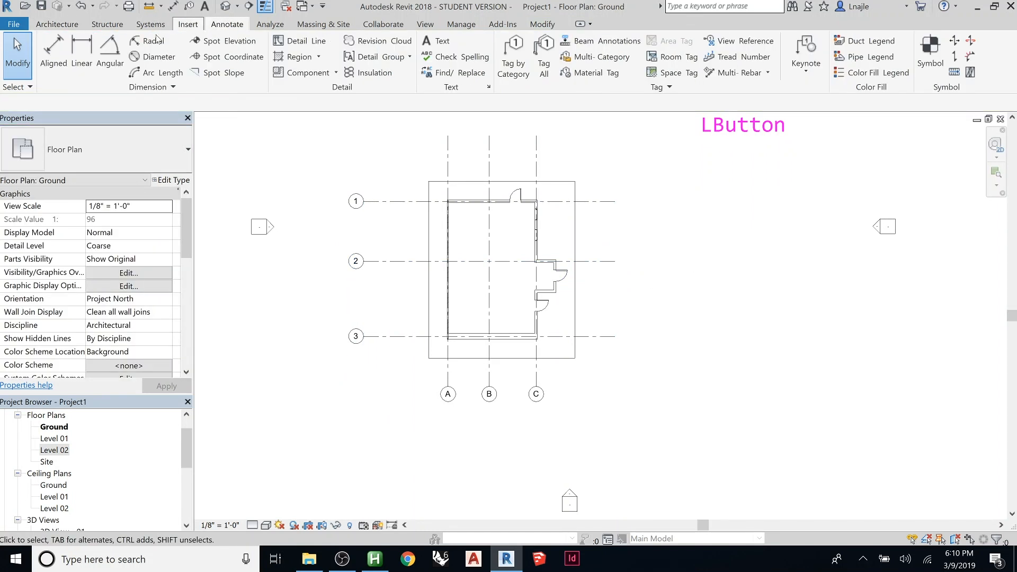
{"action": "left_click", "coordinate": [53, 47]}
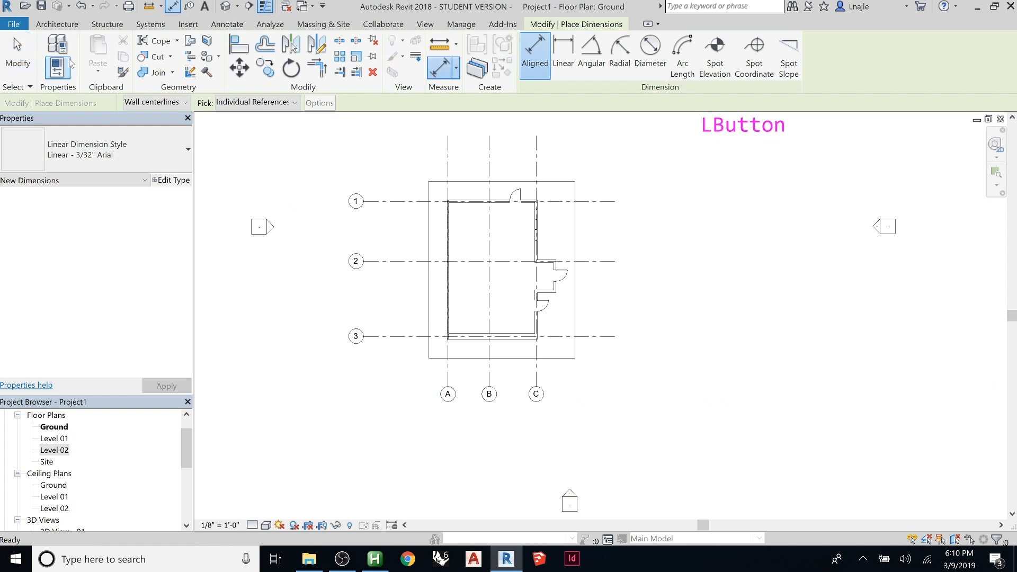
{"action": "left_click", "coordinate": [616, 202]}
{"action": "left_click", "coordinate": [623, 261]}
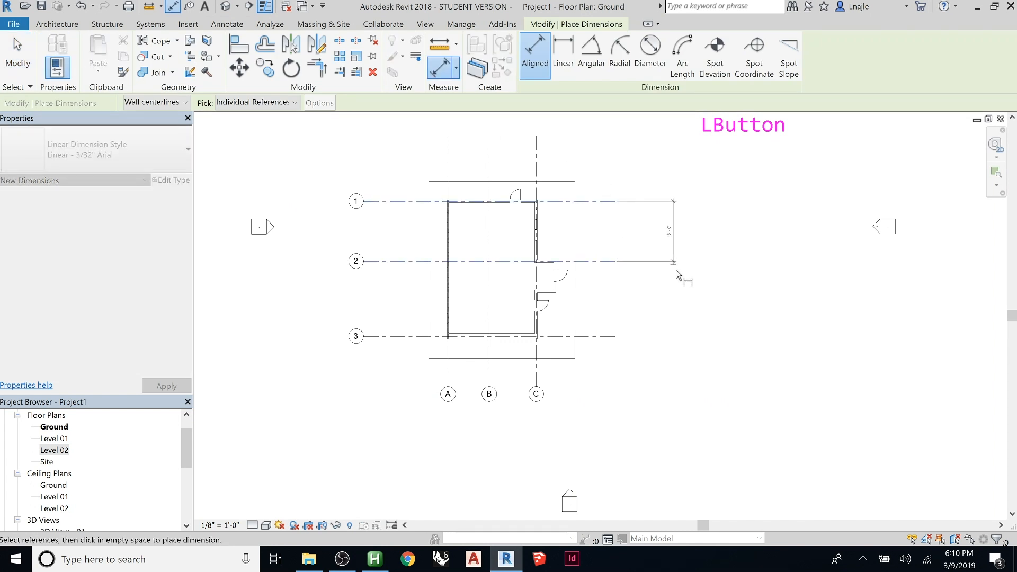
{"action": "left_click", "coordinate": [618, 337]}
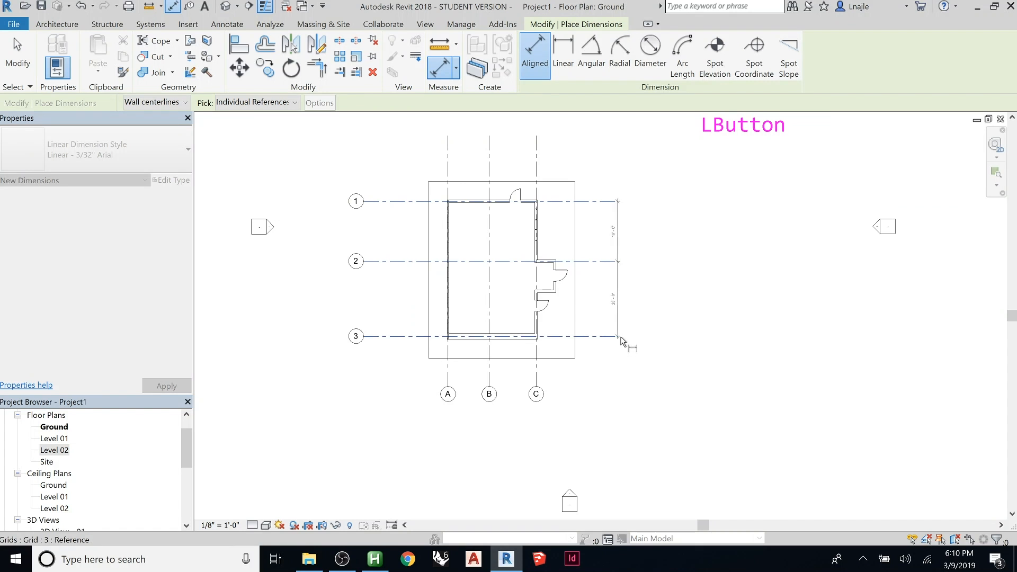
{"action": "left_click", "coordinate": [653, 326]}
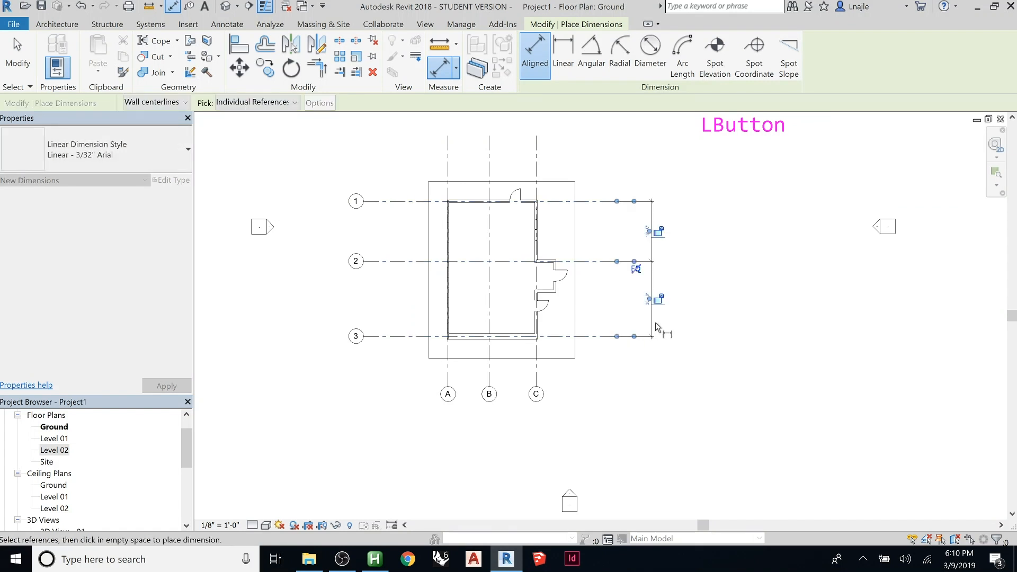
{"action": "scroll", "coordinate": [621, 292], "scroll_direction": "up", "scroll_amount": 5}
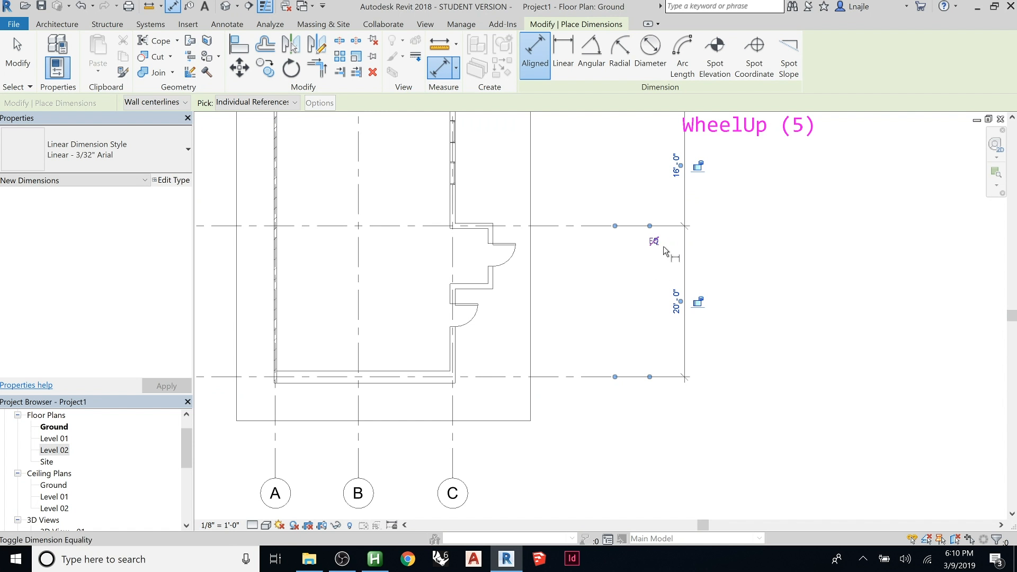
{"action": "scroll", "coordinate": [713, 322], "scroll_direction": "down", "scroll_amount": 5}
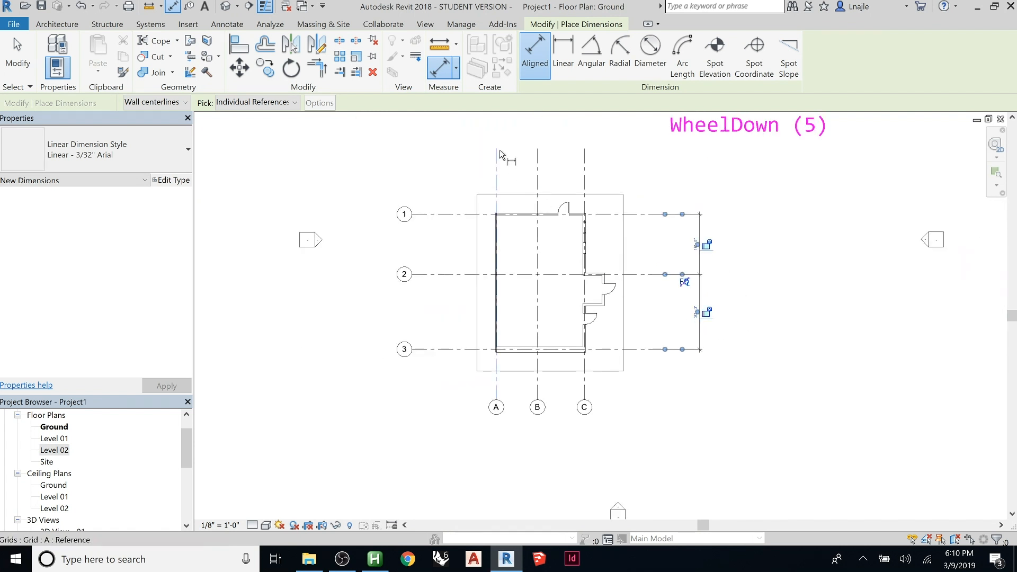
Add an aligned dimension string across vertical grids A, B and C, placed north of the building
{"action": "left_click", "coordinate": [498, 148]}
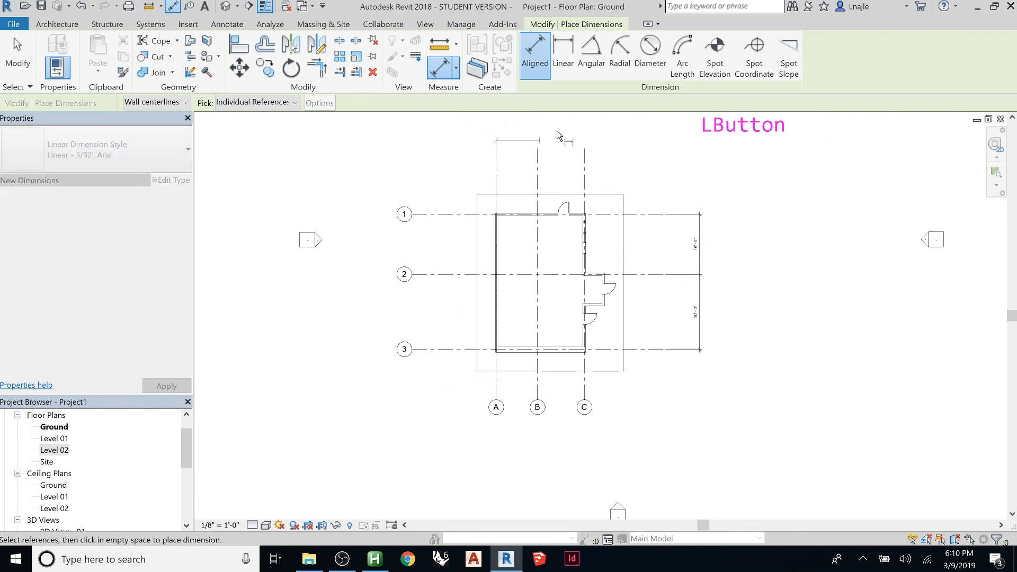
{"action": "left_click", "coordinate": [537, 145]}
{"action": "left_click", "coordinate": [584, 147]}
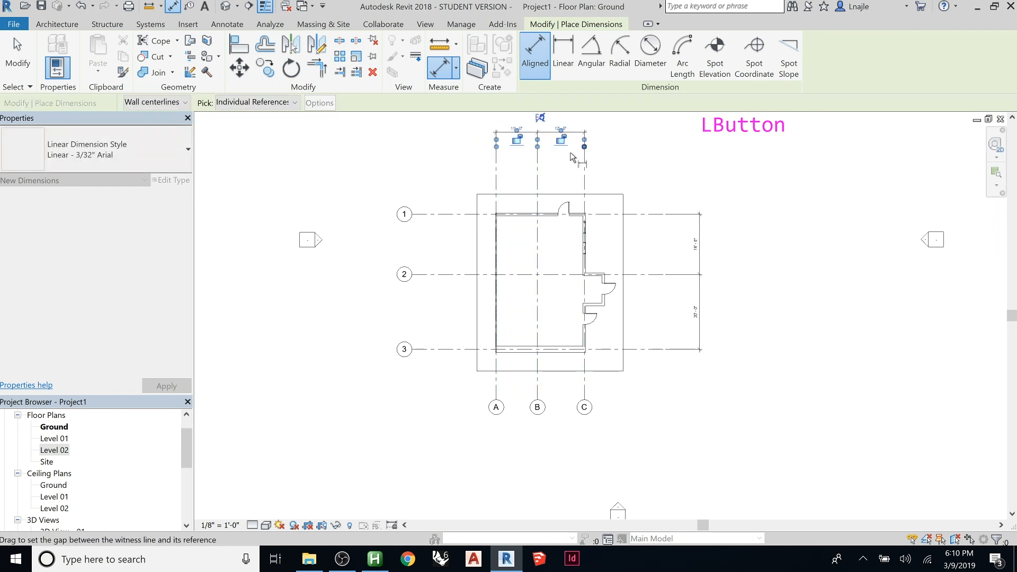
{"action": "scroll", "coordinate": [535, 297], "scroll_direction": "up", "scroll_amount": 5}
{"action": "scroll", "coordinate": [453, 249], "scroll_direction": "down", "scroll_amount": 2}
{"action": "scroll", "coordinate": [453, 249], "scroll_direction": "down", "scroll_amount": 2}
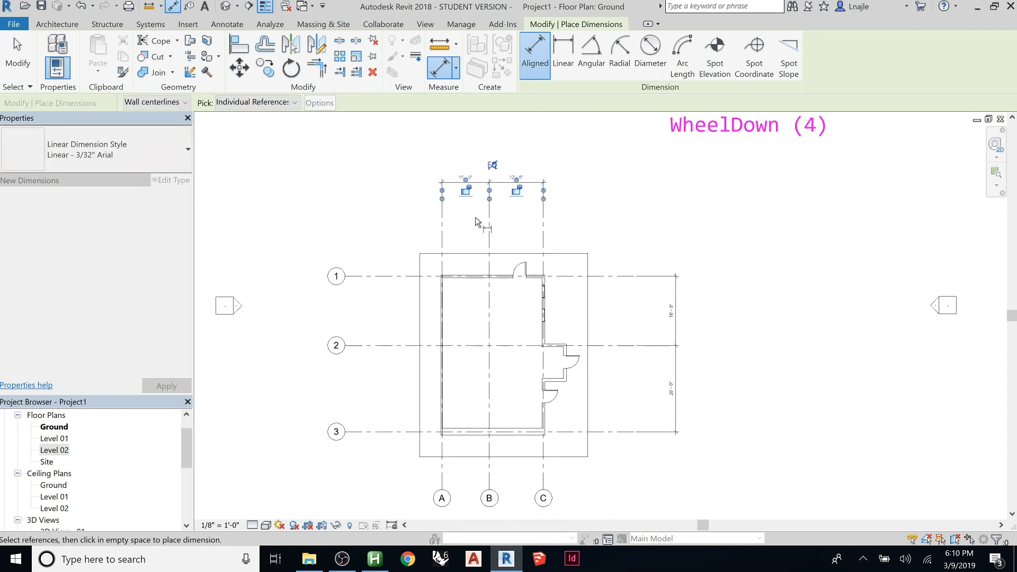
Apply the equality constraint to the dimension string across grids A, B and C, and finish dimensioning
{"action": "left_click", "coordinate": [493, 167]}
{"action": "left_click", "coordinate": [495, 166]}
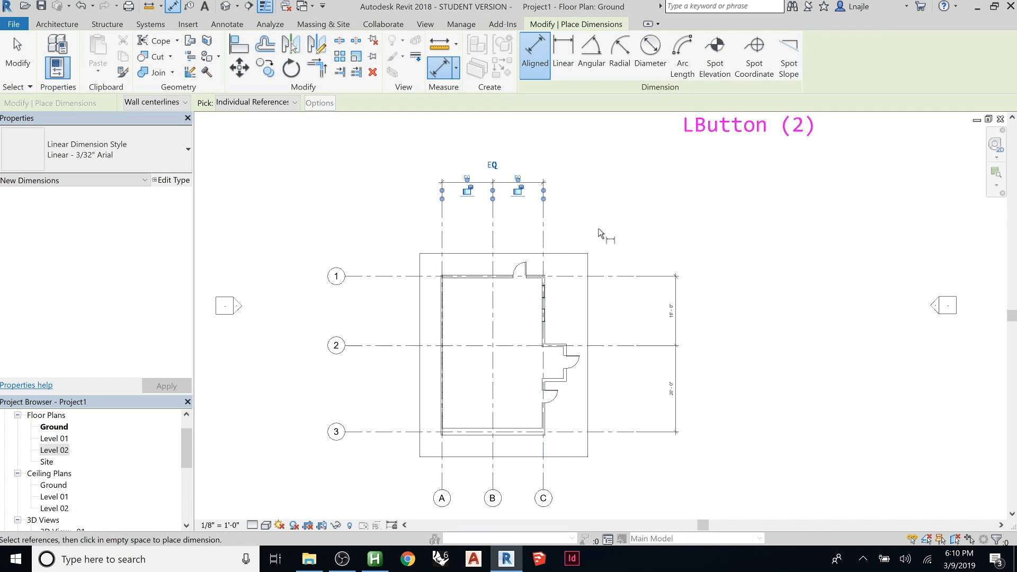
{"action": "key", "text": "Escape"}
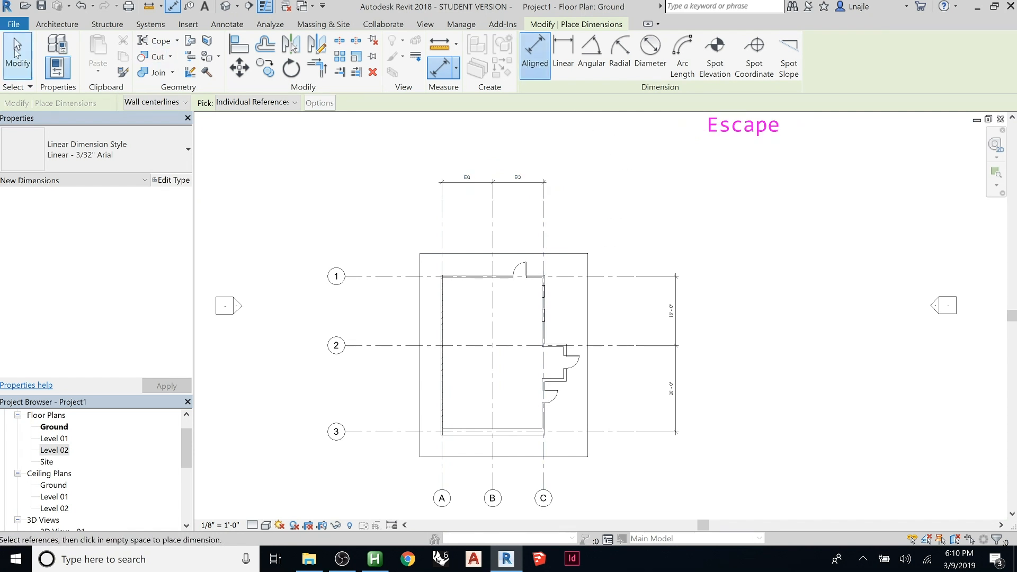
{"action": "key", "text": "Escape"}
Draw two vertical grid lines aligned with grid C's ends, one about 16'-0" east of C and the other about 14'-0" further east
{"action": "left_click", "coordinate": [544, 227]}
{"action": "key", "text": "c"}
{"action": "key", "text": "s"}
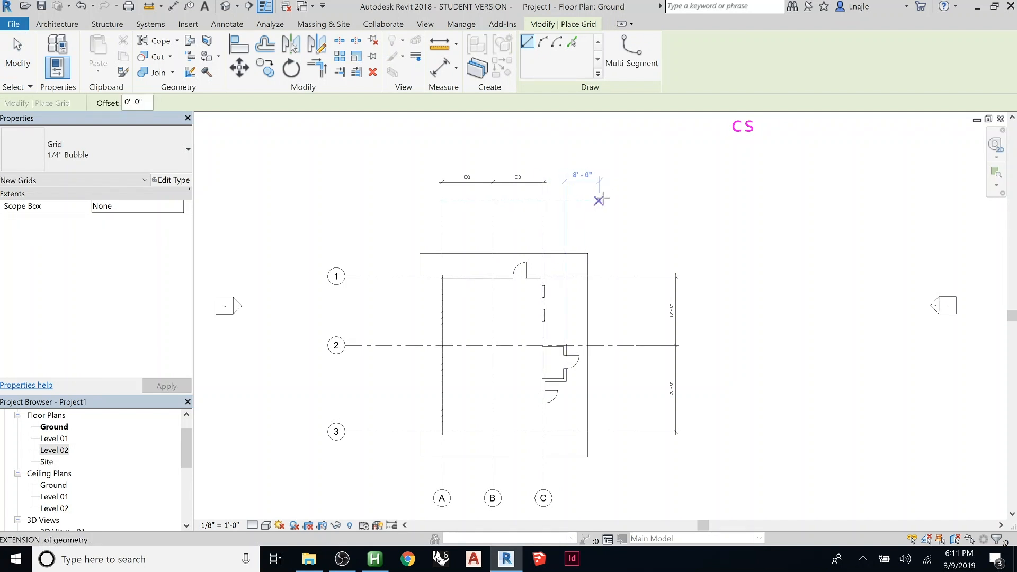
{"action": "left_click", "coordinate": [612, 200]}
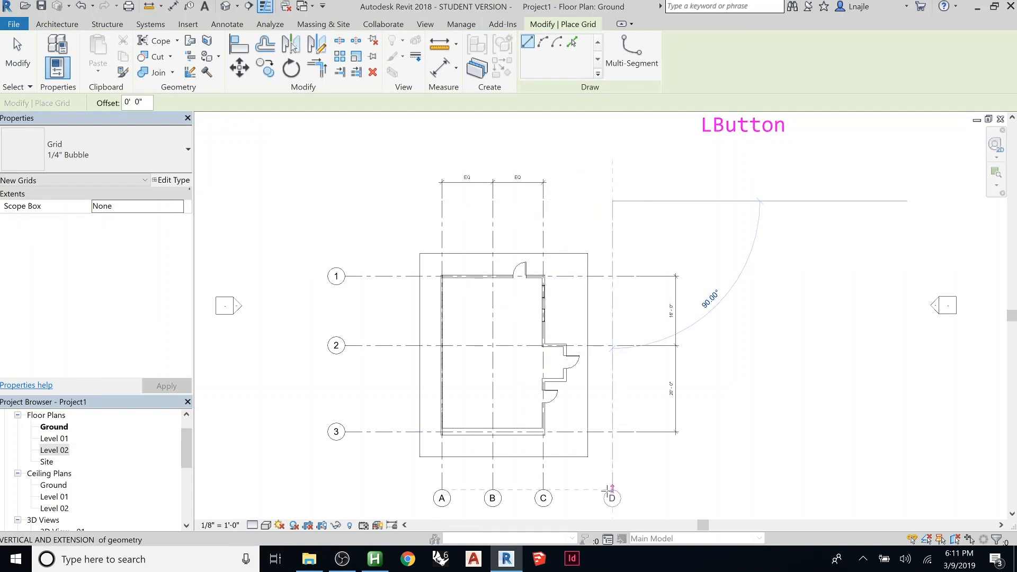
{"action": "left_click", "coordinate": [612, 490]}
{"action": "left_click", "coordinate": [673, 200]}
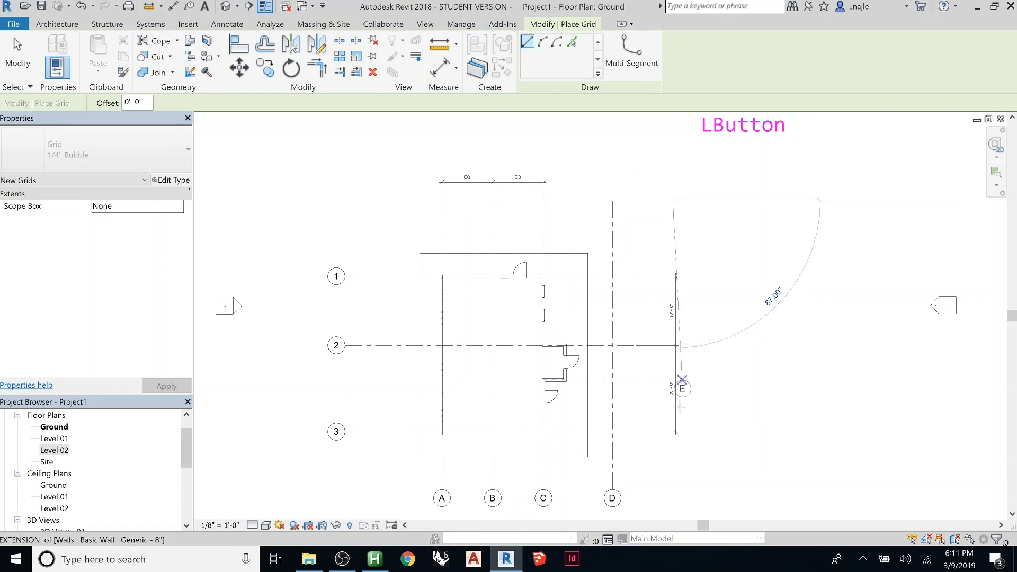
{"action": "left_click", "coordinate": [671, 490]}
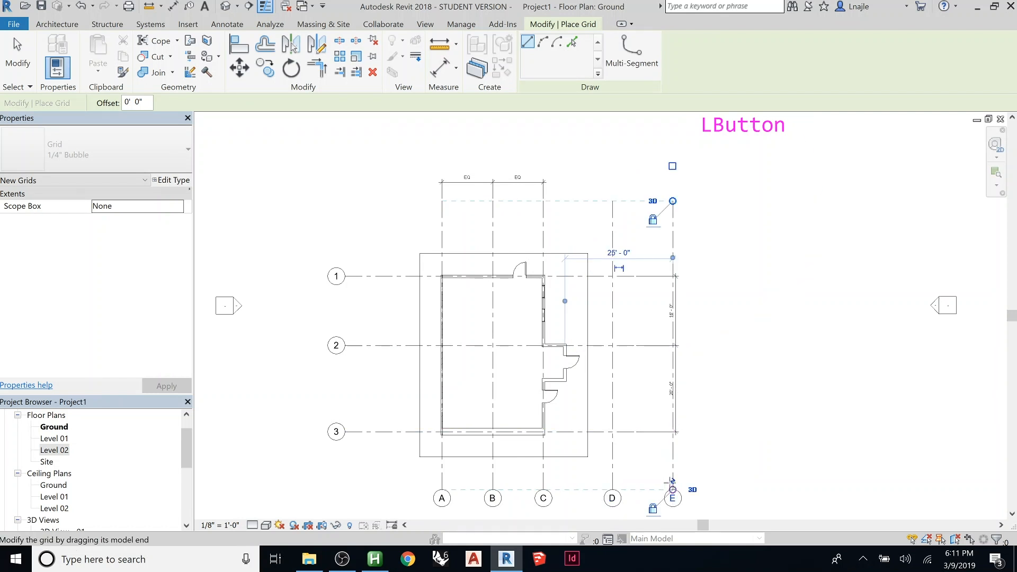
{"action": "key", "text": "Escape"}
{"action": "key", "text": "Escape"}
{"action": "key", "text": "Escape"}
Delete the dimension string across grids 1 to 3 and the equalized string across grids A to C
{"action": "left_click", "coordinate": [672, 346]}
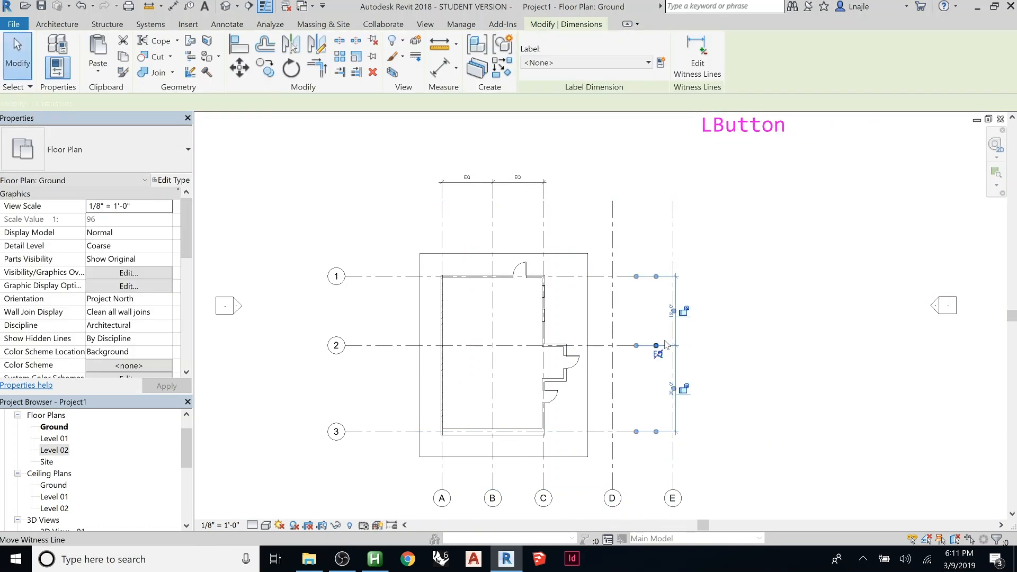
{"action": "key", "text": "Delete"}
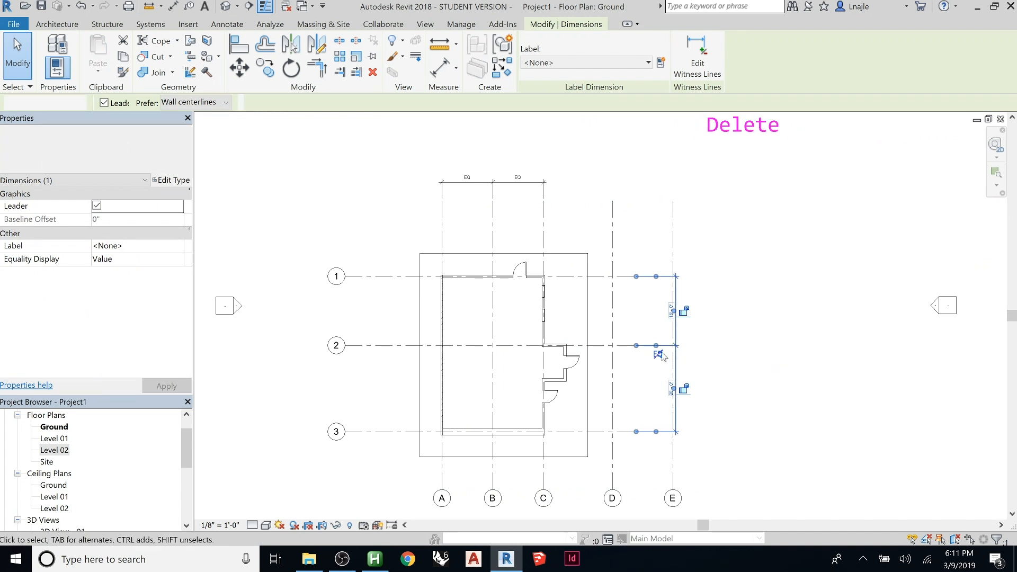
{"action": "left_click", "coordinate": [542, 190]}
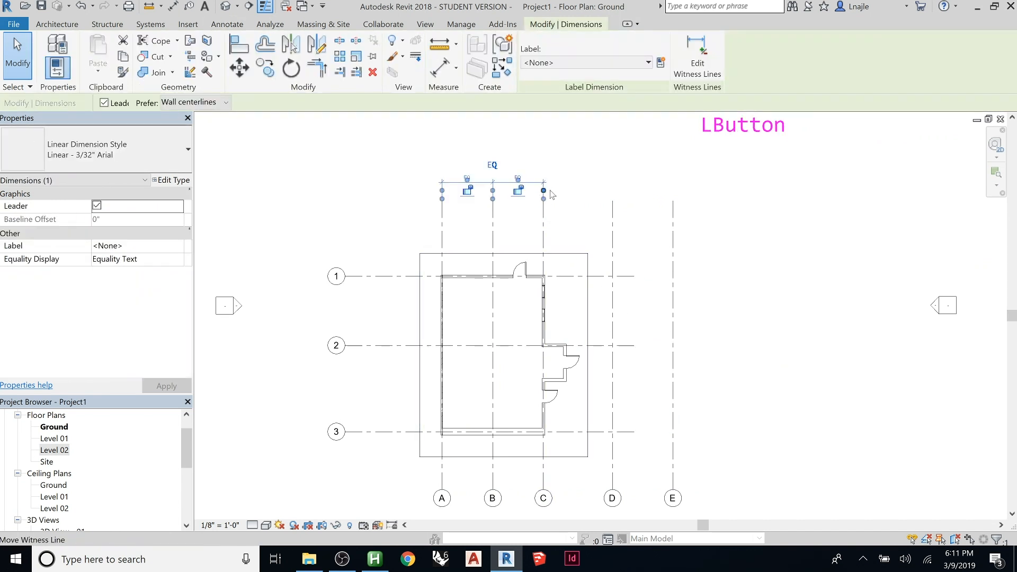
{"action": "key", "text": "Delete"}
{"action": "left_click", "coordinate": [794, 531]}
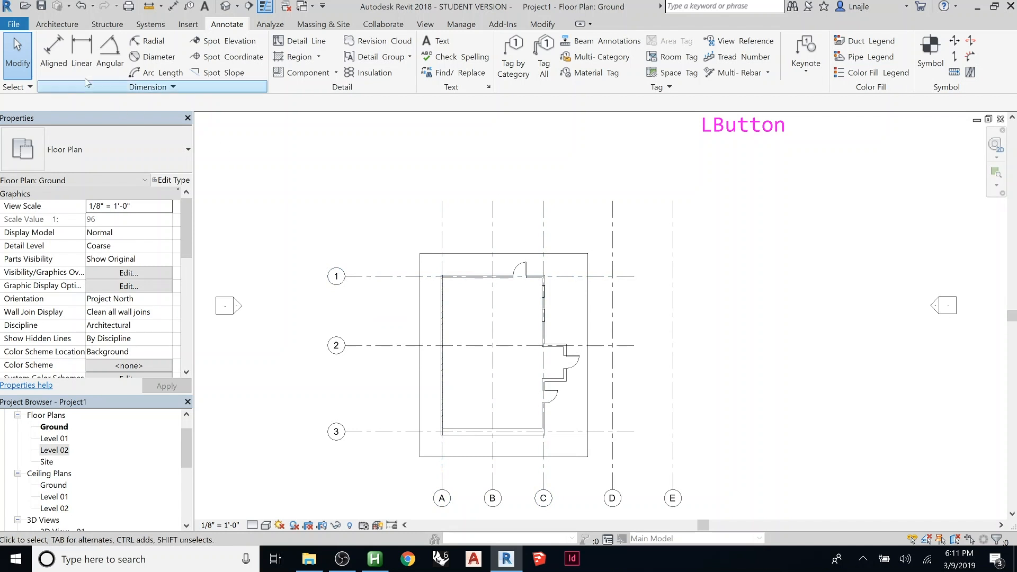
Add an aligned dimension string across vertical grids A to E north of the building and constrain their spacing to be equal
{"action": "left_click", "coordinate": [54, 49]}
{"action": "left_click", "coordinate": [442, 201]}
{"action": "left_click", "coordinate": [493, 195]}
{"action": "left_click", "coordinate": [543, 200]}
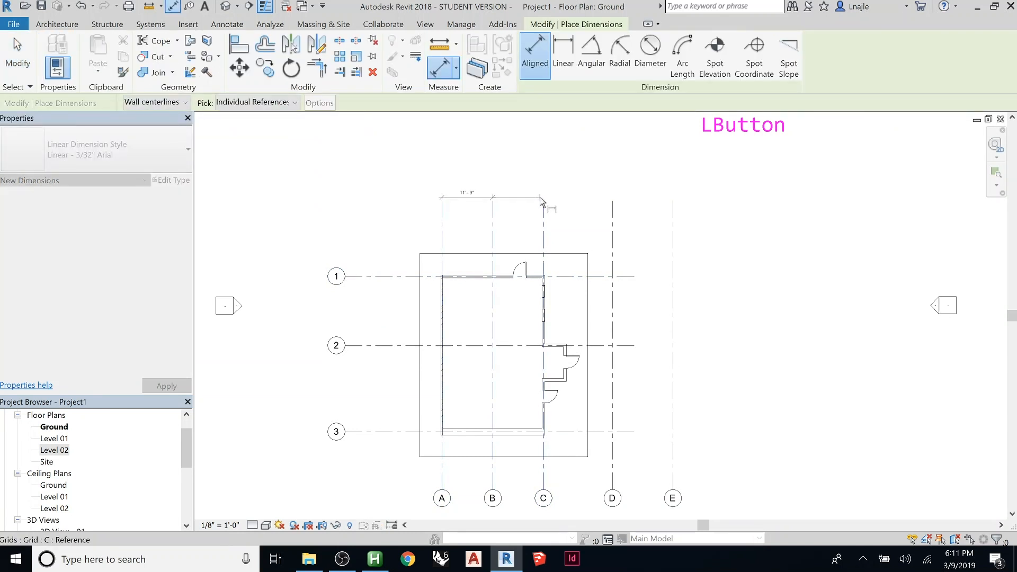
{"action": "left_click", "coordinate": [613, 197]}
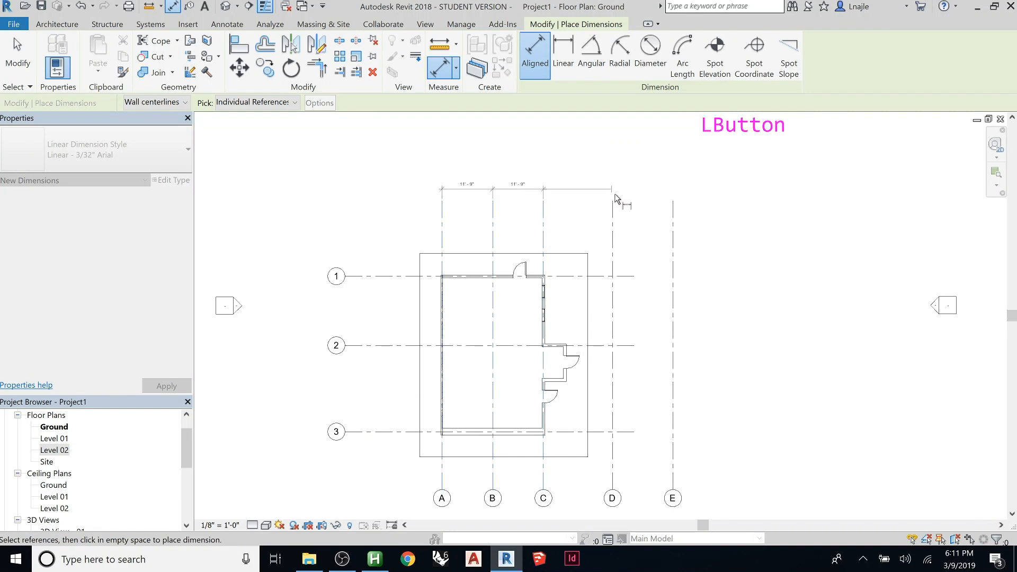
{"action": "left_click", "coordinate": [673, 183]}
{"action": "left_click", "coordinate": [667, 175]}
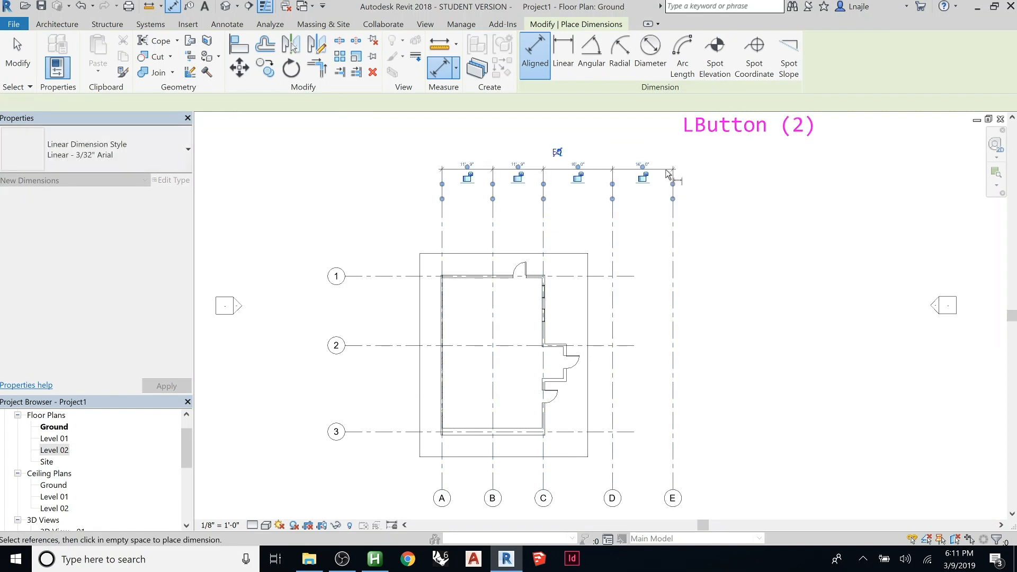
{"action": "left_click", "coordinate": [557, 152]}
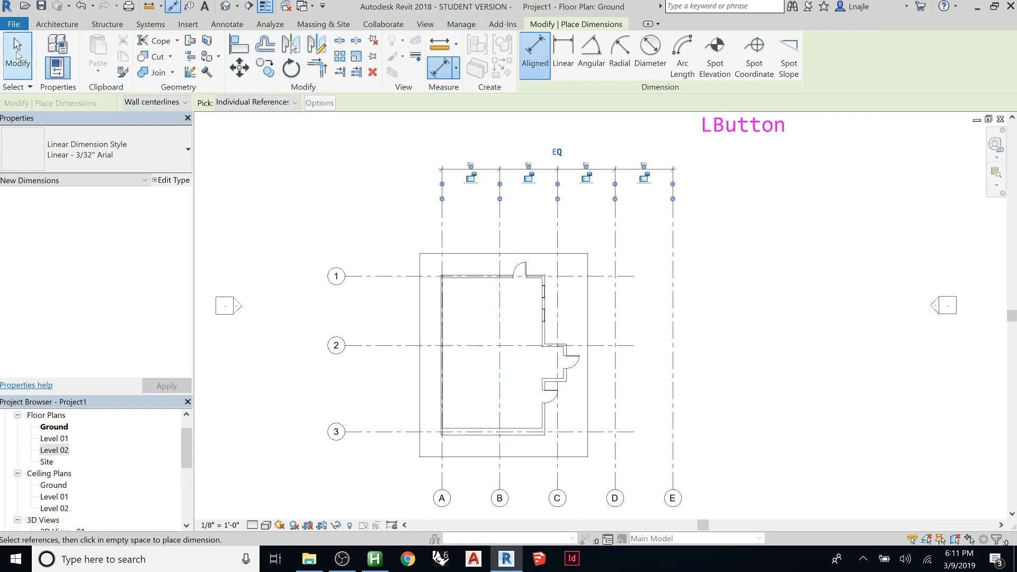
{"action": "left_click", "coordinate": [18, 56]}
Set the distance from grid A to grid B to 13'-6"
{"action": "left_click", "coordinate": [505, 232]}
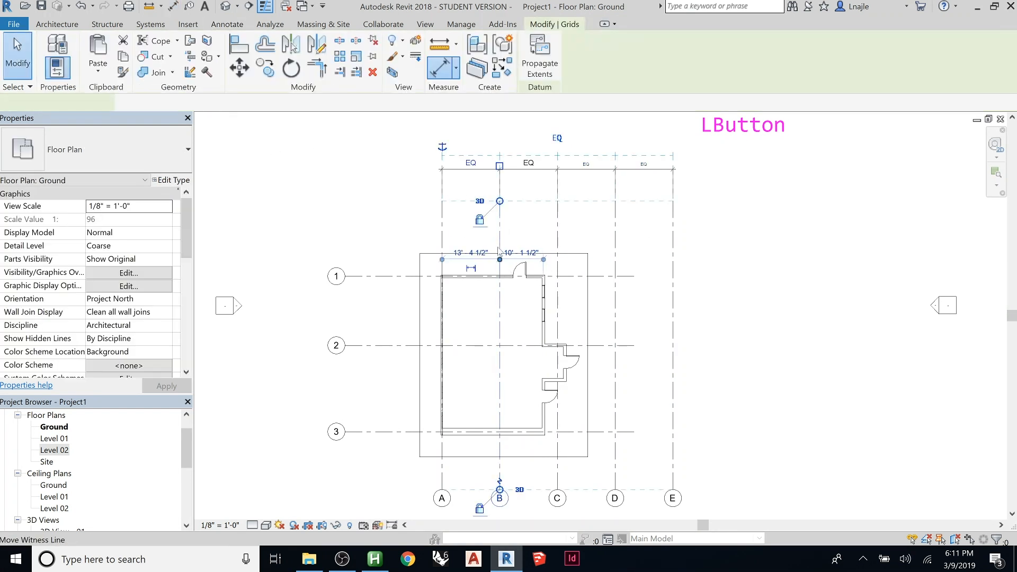
{"action": "scroll", "coordinate": [475, 260], "scroll_direction": "up", "scroll_amount": 5}
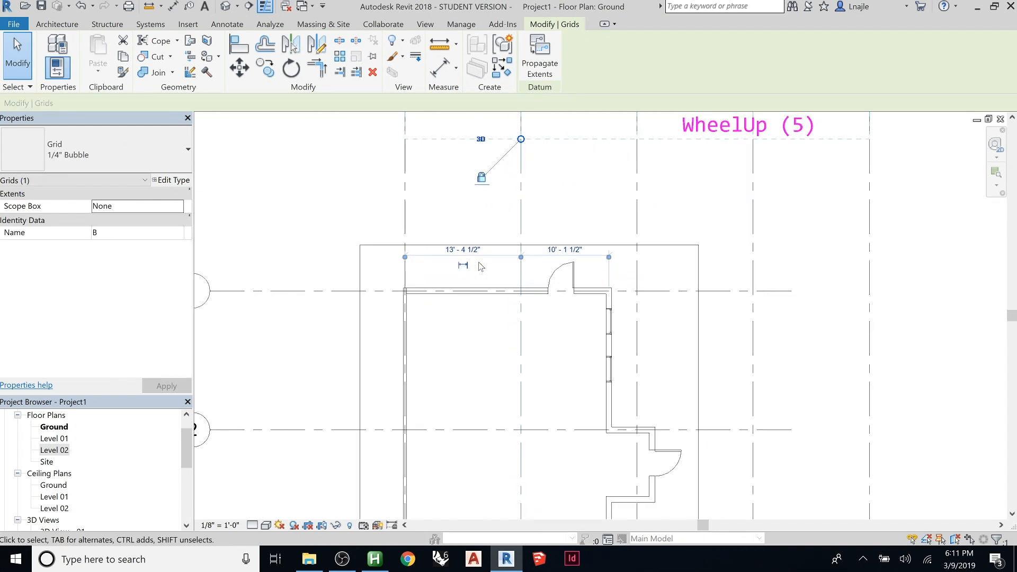
{"action": "scroll", "coordinate": [447, 294], "scroll_direction": "down", "scroll_amount": 3}
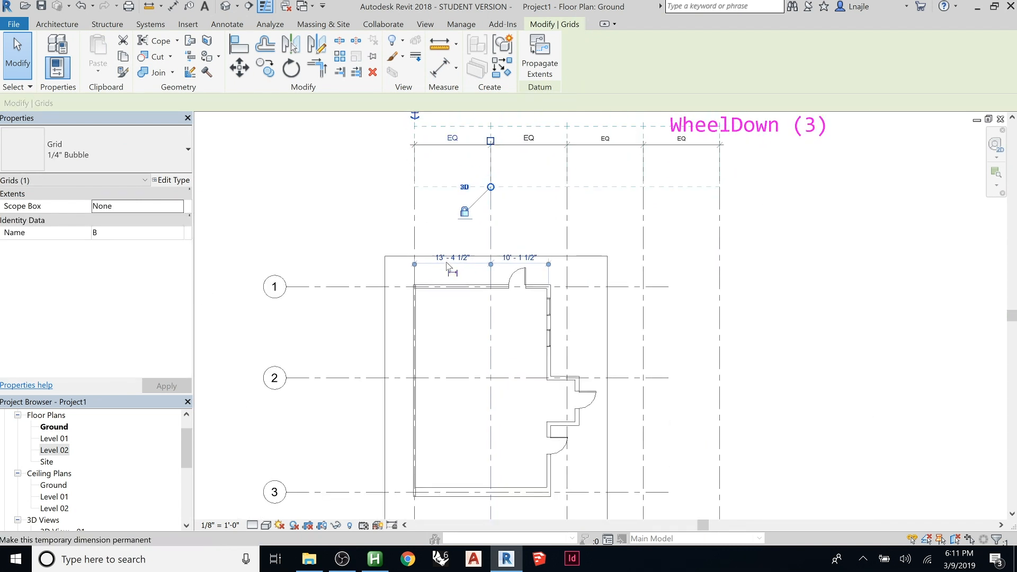
{"action": "left_click", "coordinate": [449, 259]}
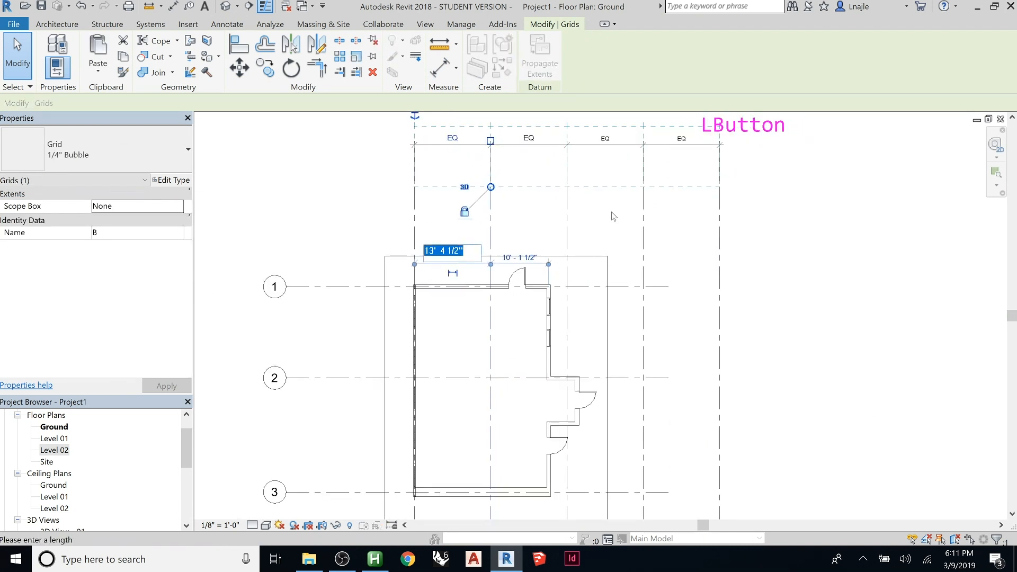
{"action": "type", "text": "13 6"}
{"action": "key", "text": "Return"}
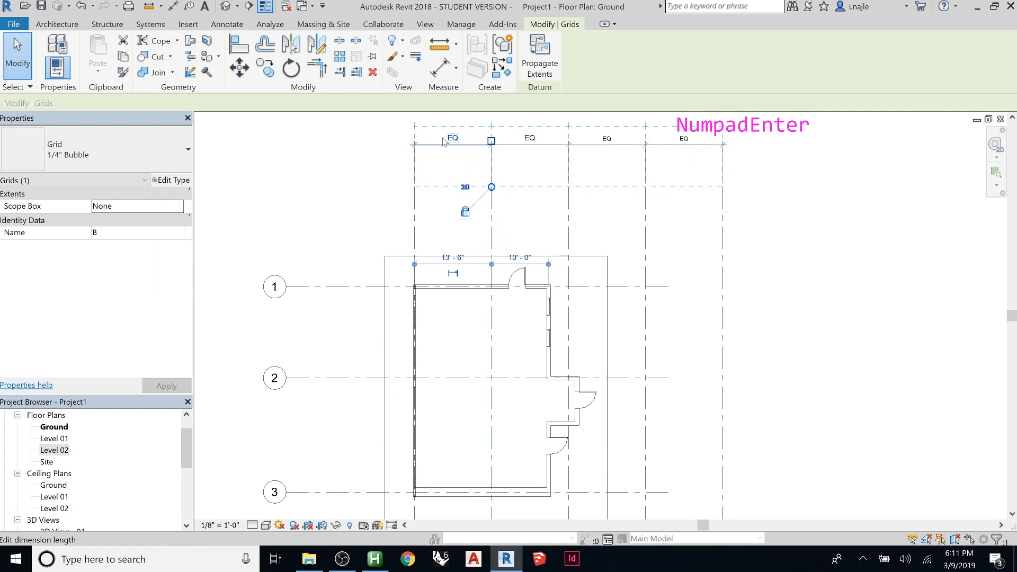
Check the spacing of grids C and D through their temporary dimensions, and clear the selection
{"action": "left_click", "coordinate": [569, 219]}
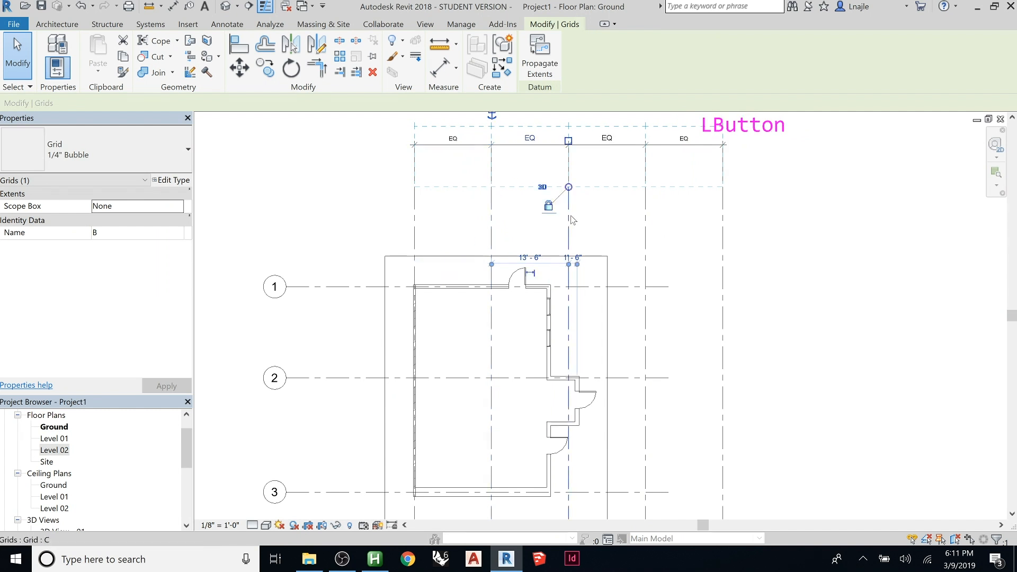
{"action": "left_click_drag", "start_coordinate": [552, 248], "coordinate": [629, 248]}
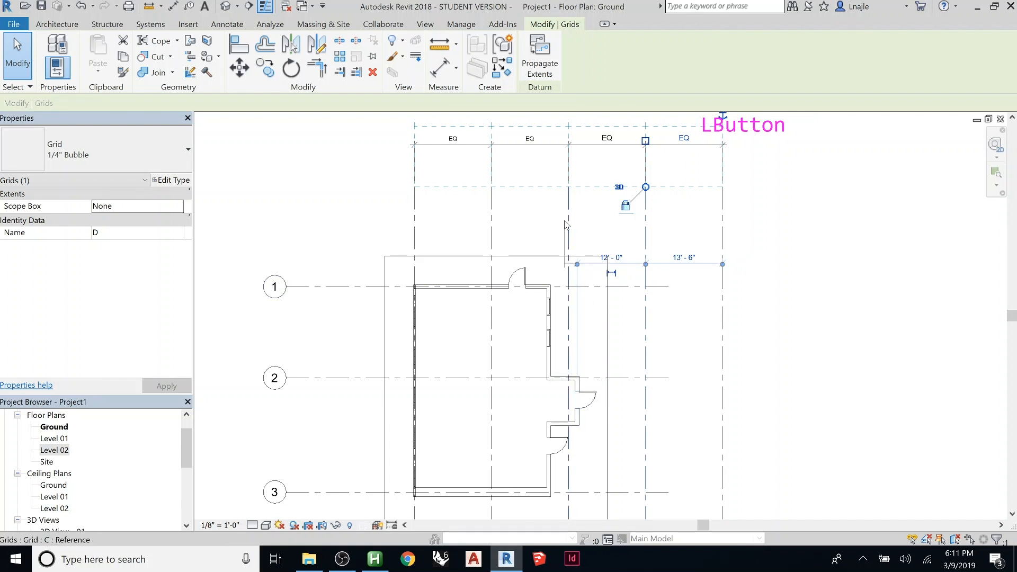
{"action": "left_click_drag", "start_coordinate": [565, 224], "coordinate": [569, 225]}
{"action": "left_click", "coordinate": [823, 285]}
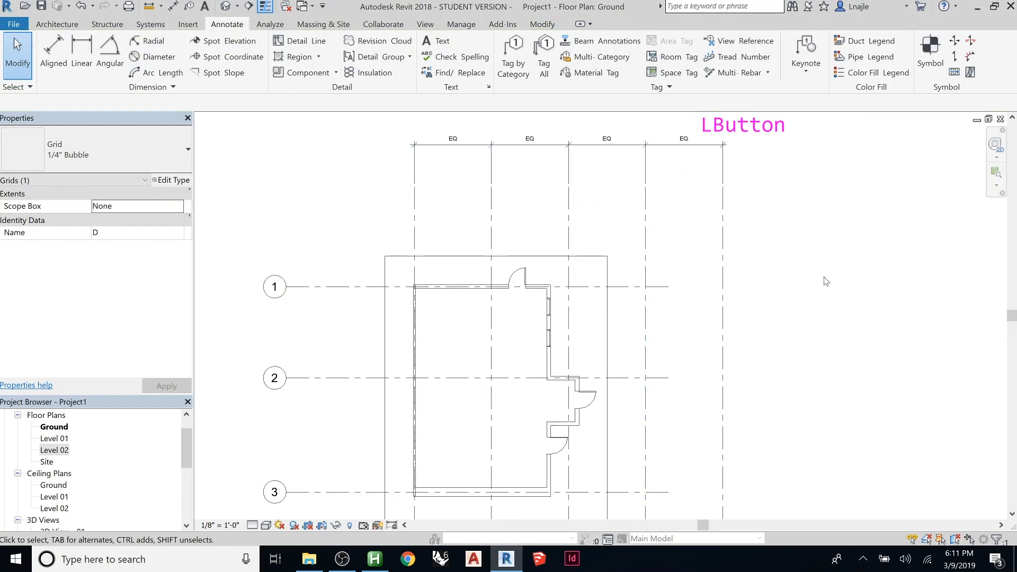
Examine how the grid lines fall against the building's walls on the Ground floor plan
{"action": "scroll", "coordinate": [760, 219], "scroll_direction": "down", "scroll_amount": 2}
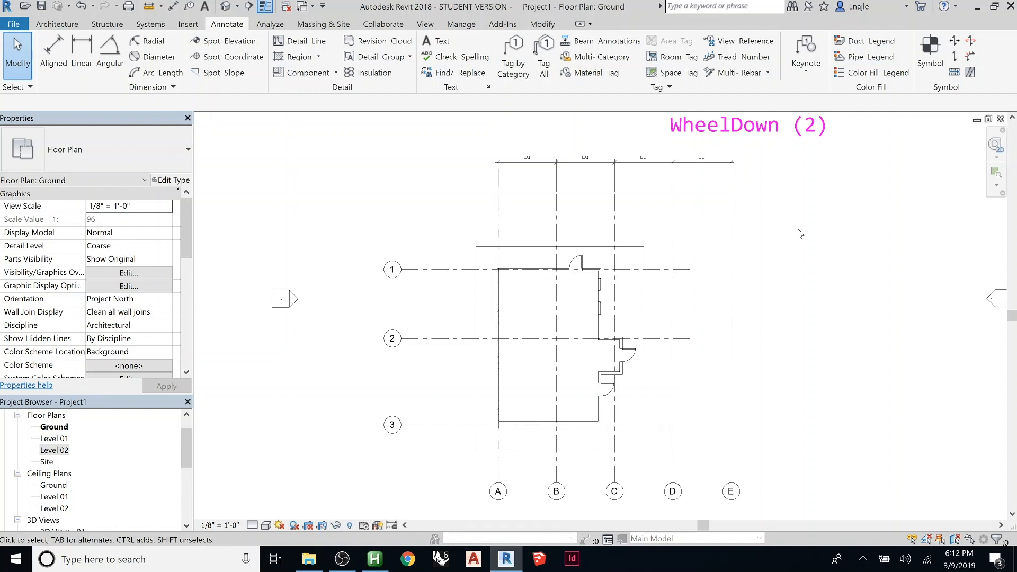
{"action": "scroll", "coordinate": [610, 367], "scroll_direction": "up", "scroll_amount": 2}
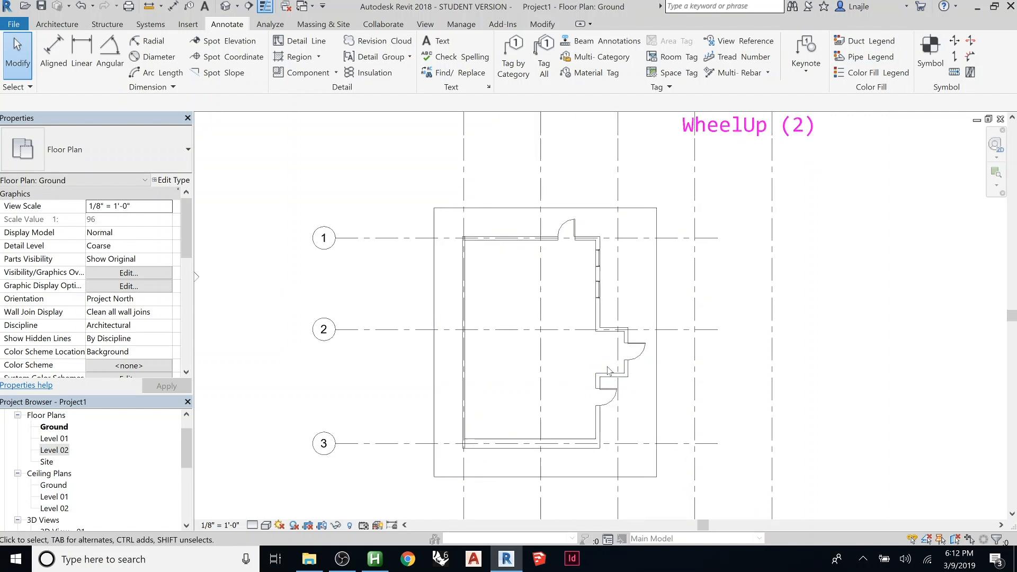
{"action": "scroll", "coordinate": [657, 392], "scroll_direction": "down", "scroll_amount": 1}
{"action": "scroll", "coordinate": [609, 376], "scroll_direction": "up", "scroll_amount": 3}
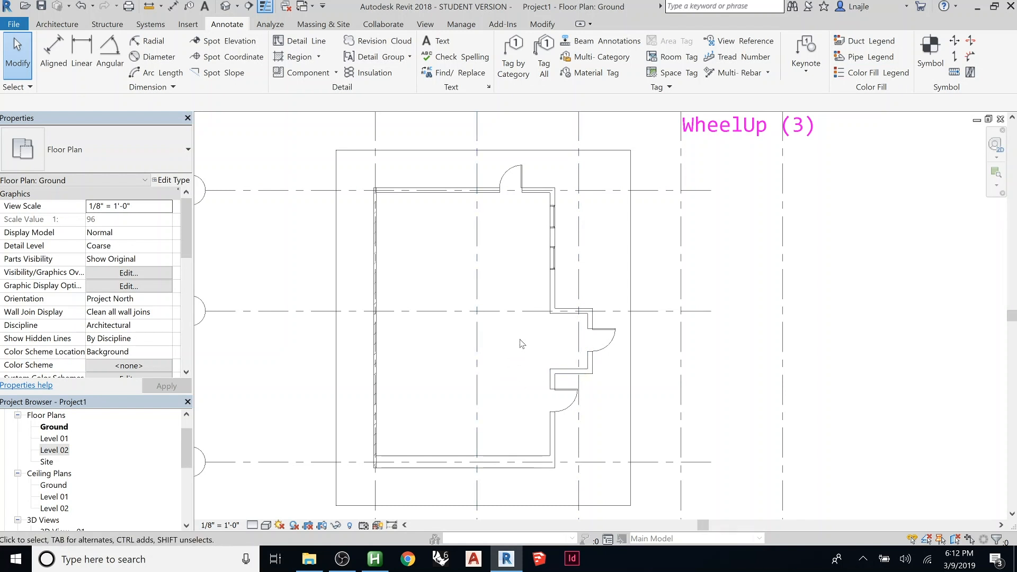
{"action": "scroll", "coordinate": [585, 229], "scroll_direction": "up", "scroll_amount": 1}
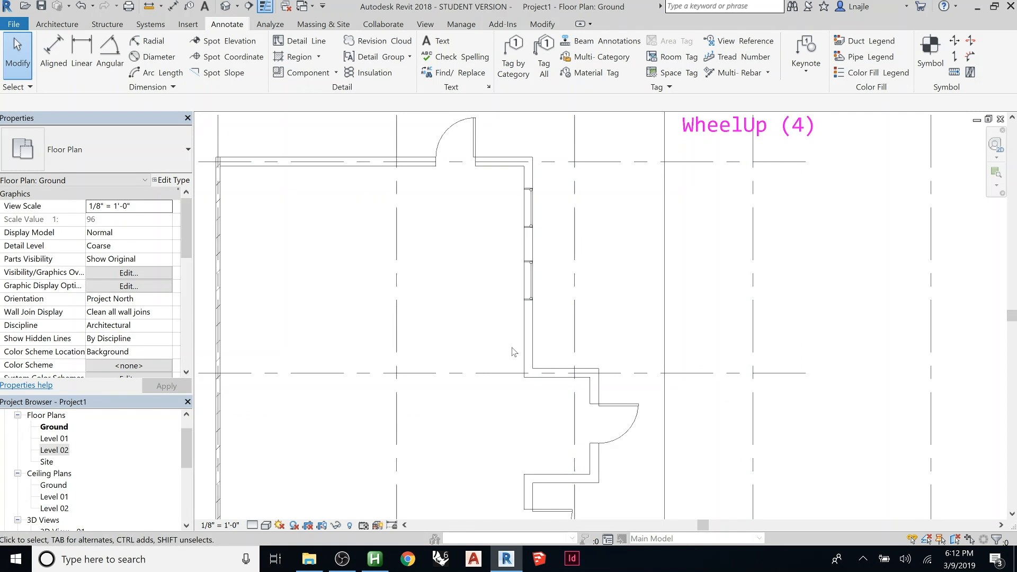
{"action": "scroll", "coordinate": [562, 205], "scroll_direction": "down", "scroll_amount": 4}
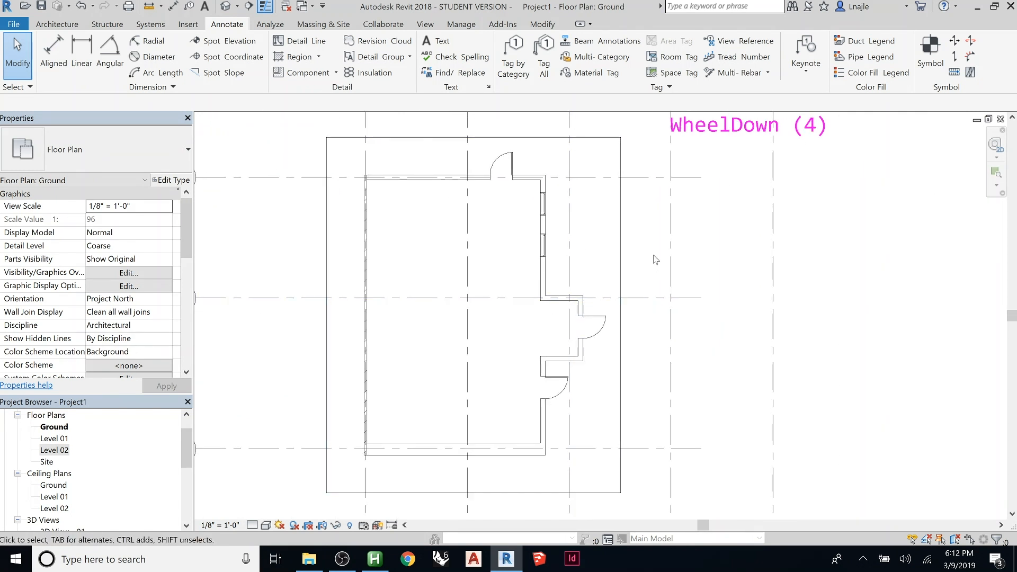
{"action": "scroll", "coordinate": [603, 301], "scroll_direction": "down", "scroll_amount": 4}
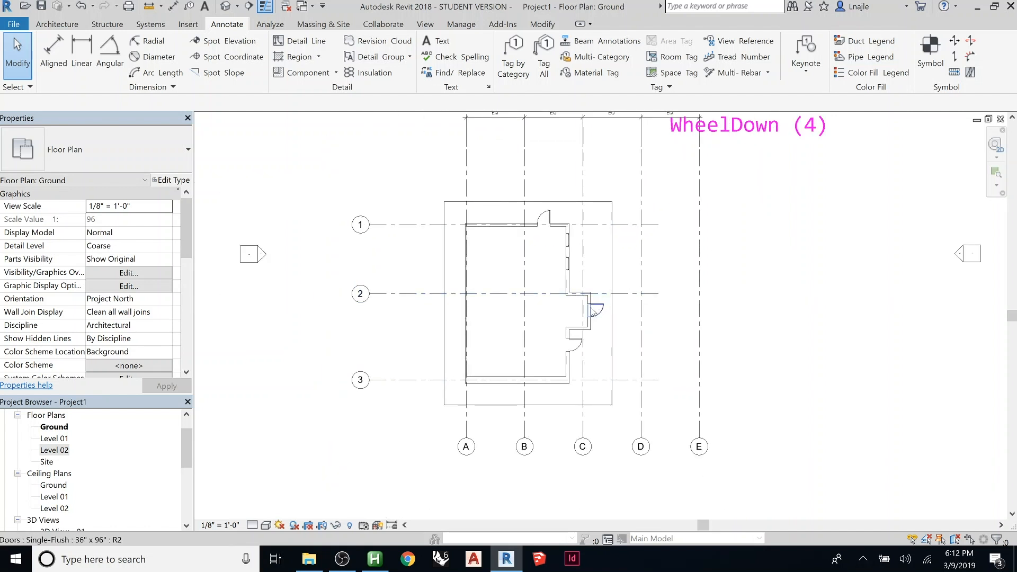
{"action": "scroll", "coordinate": [591, 313], "scroll_direction": "down", "scroll_amount": 2}
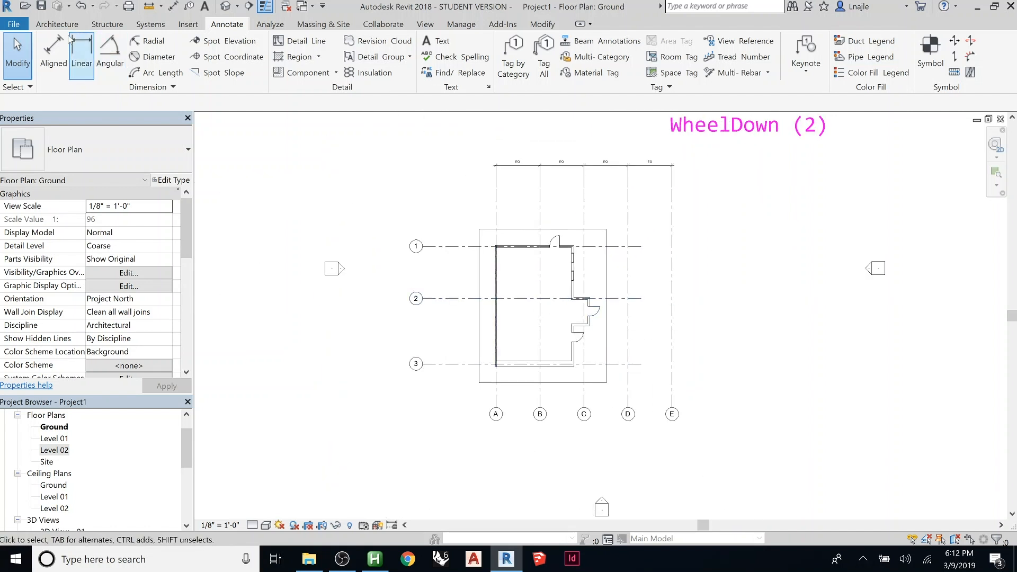
Start a structural column and choose the W Shapes-Column type W10X49
{"action": "left_click", "coordinate": [57, 23]}
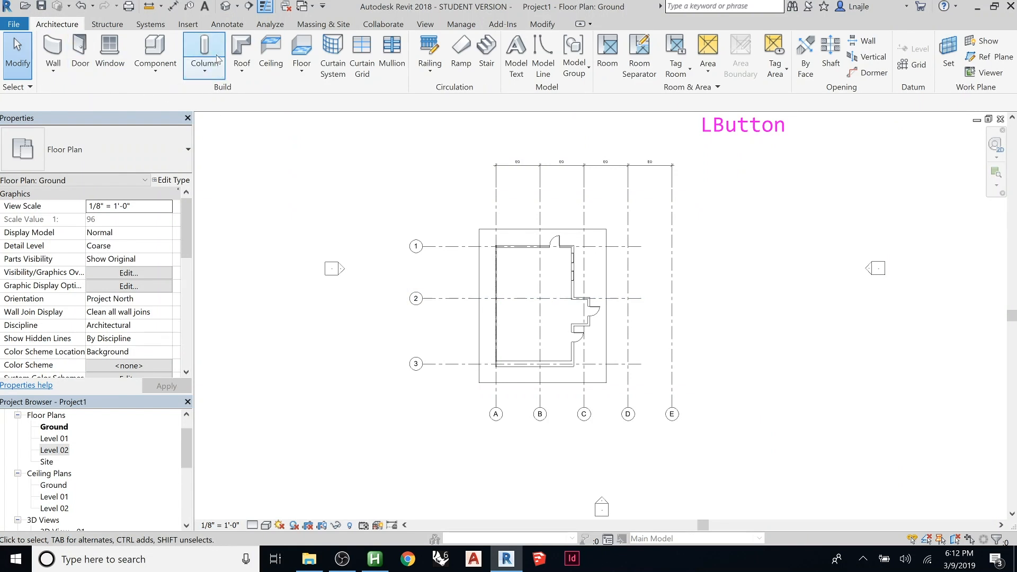
{"action": "left_click", "coordinate": [205, 51]}
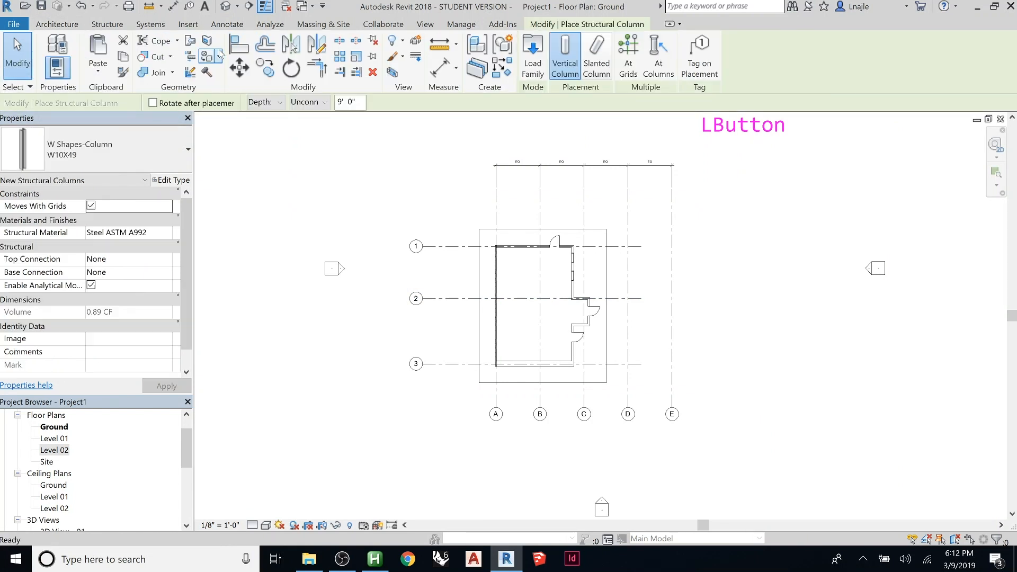
{"action": "left_click", "coordinate": [157, 132]}
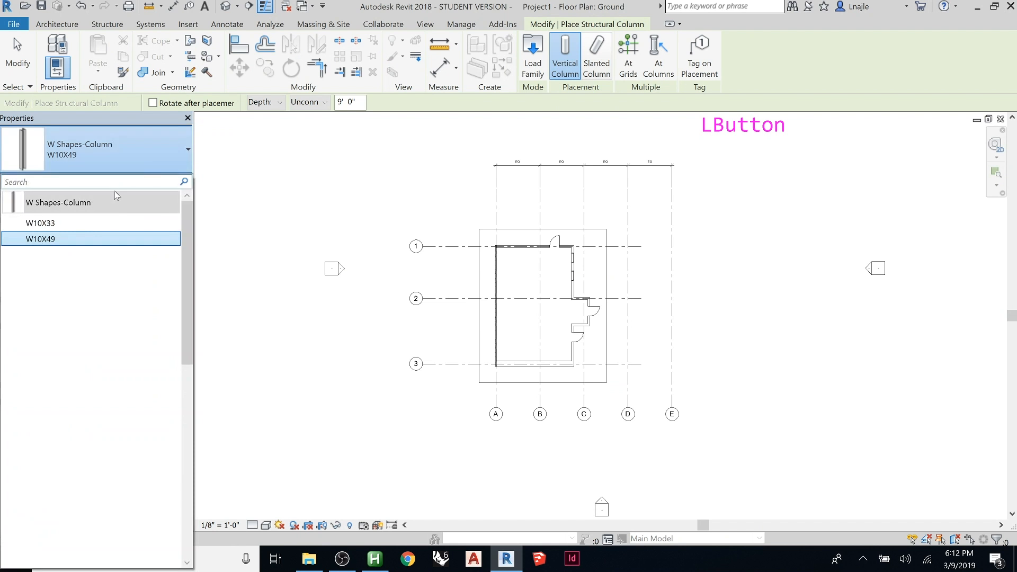
{"action": "left_click", "coordinate": [63, 239]}
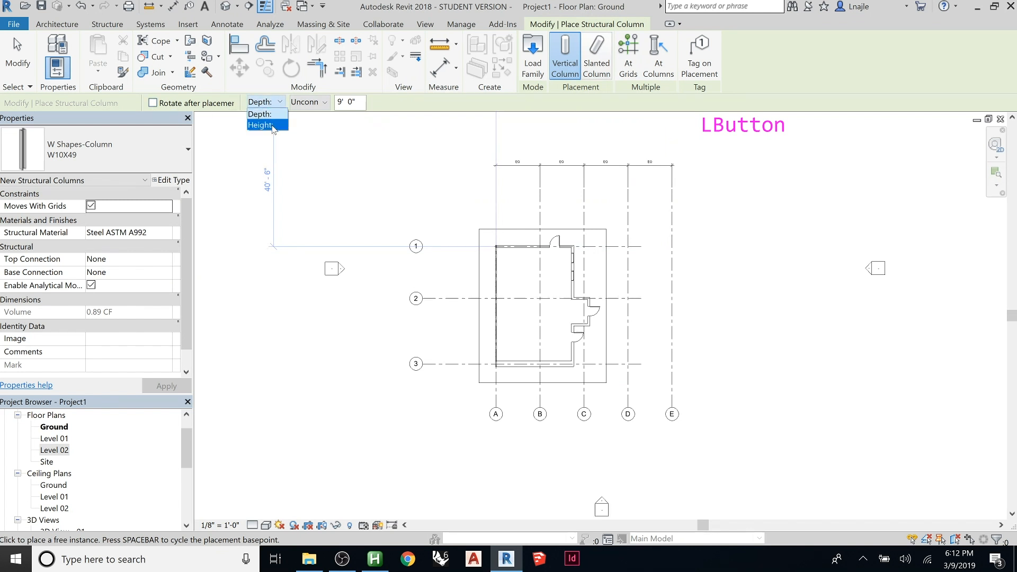
Look through the column's depth constraint levels, and set the placement to Height up to Level 02
{"action": "left_click", "coordinate": [310, 106]}
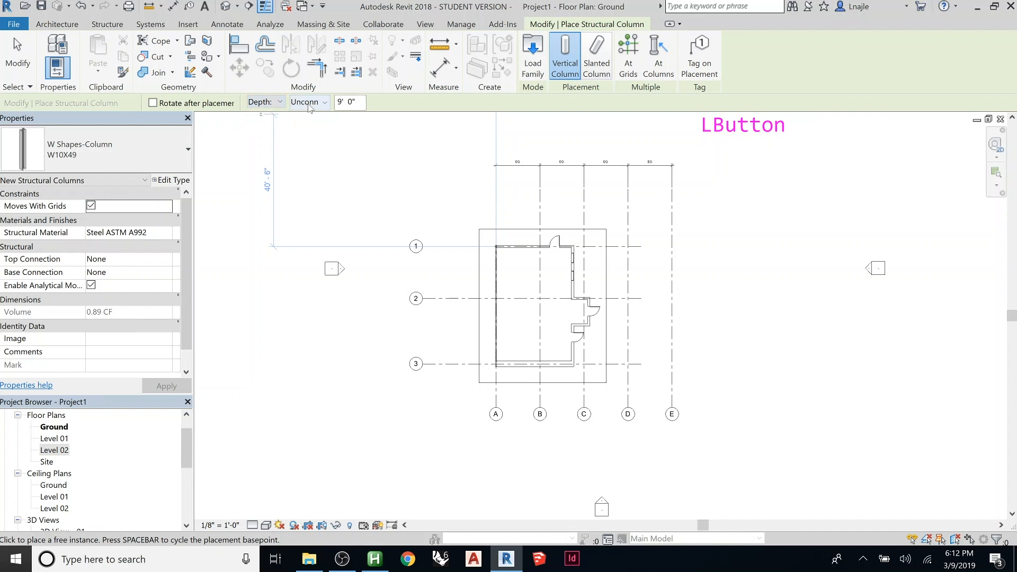
{"action": "left_click", "coordinate": [324, 102]}
{"action": "left_click", "coordinate": [325, 104]}
{"action": "left_click", "coordinate": [277, 102]}
{"action": "left_click", "coordinate": [262, 125]}
{"action": "left_click", "coordinate": [318, 102]}
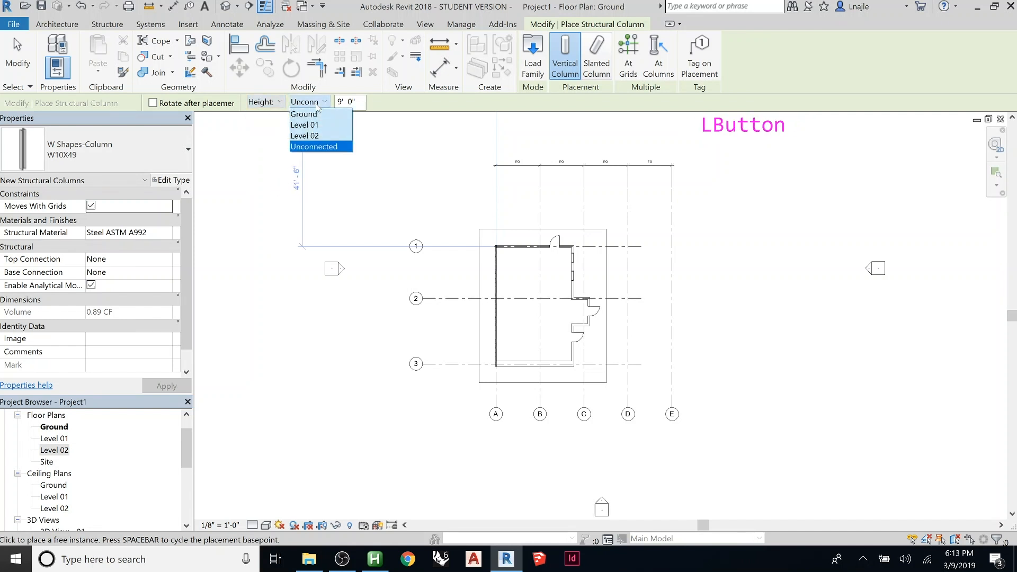
{"action": "left_click", "coordinate": [316, 137]}
Try to define the column by Depth with the Ground level as its constraint, and cancel the attempt
{"action": "left_click", "coordinate": [278, 103]}
{"action": "left_click", "coordinate": [266, 113]}
{"action": "left_click", "coordinate": [312, 106]}
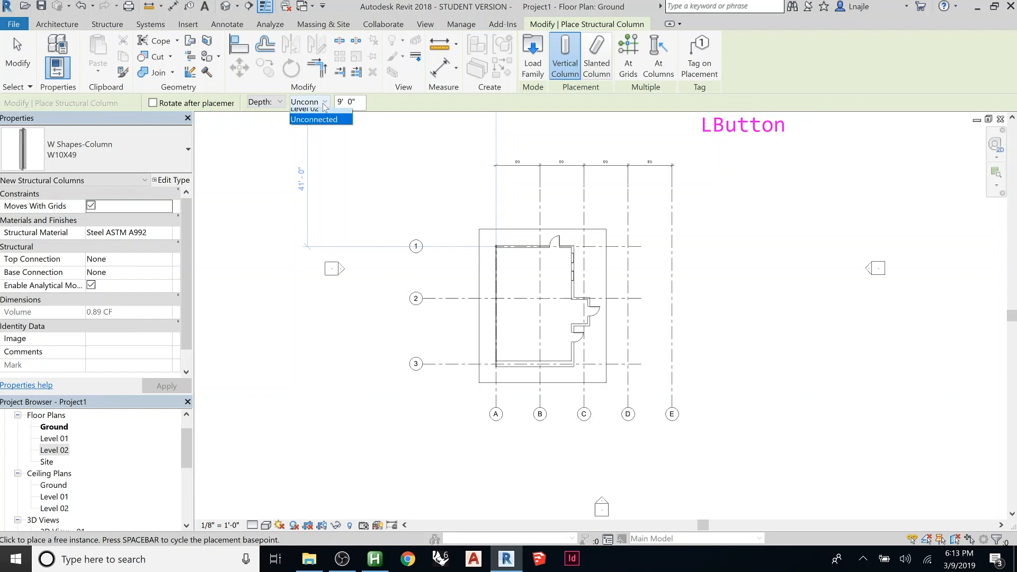
{"action": "left_click", "coordinate": [317, 114]}
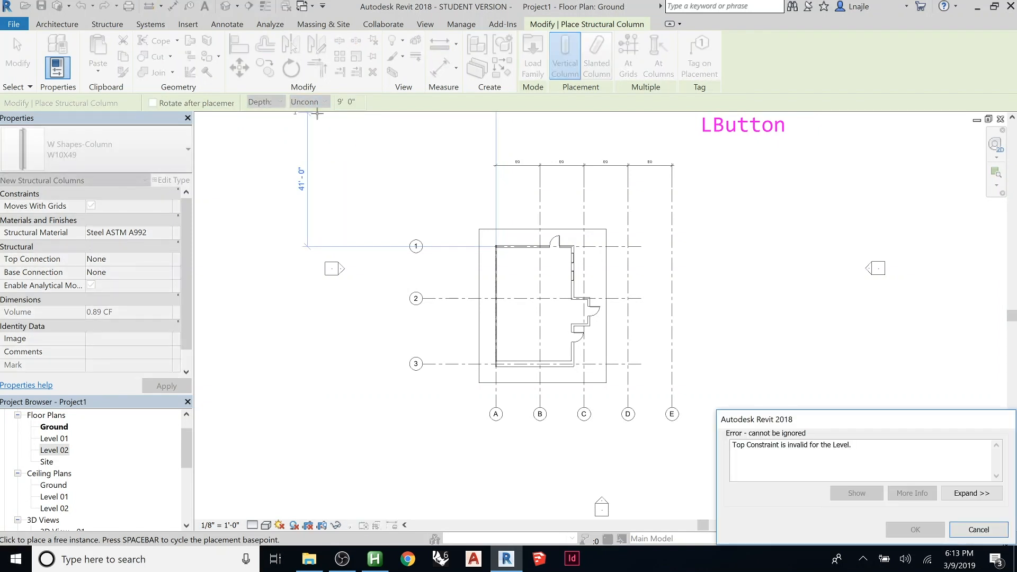
{"action": "left_click", "coordinate": [978, 529]}
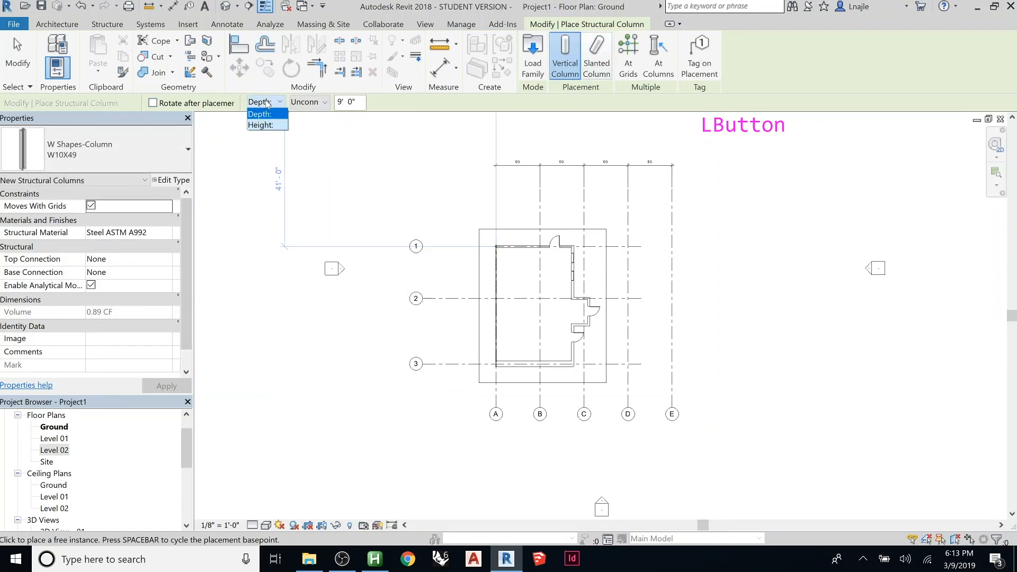
Set the column placement to Height with Level 02 as its top level
{"action": "left_click", "coordinate": [323, 105]}
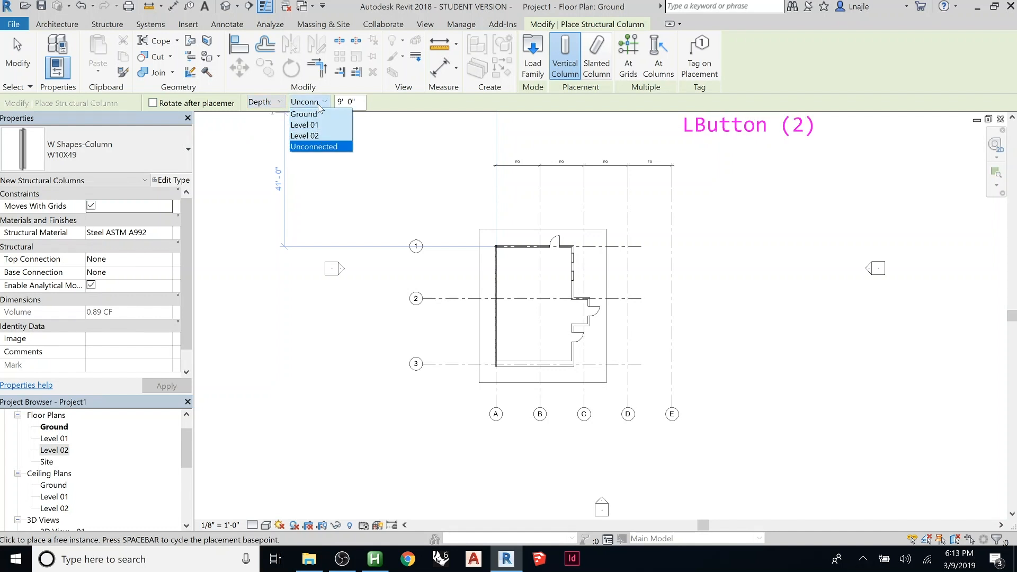
{"action": "left_click", "coordinate": [320, 106]}
{"action": "left_click", "coordinate": [280, 104]}
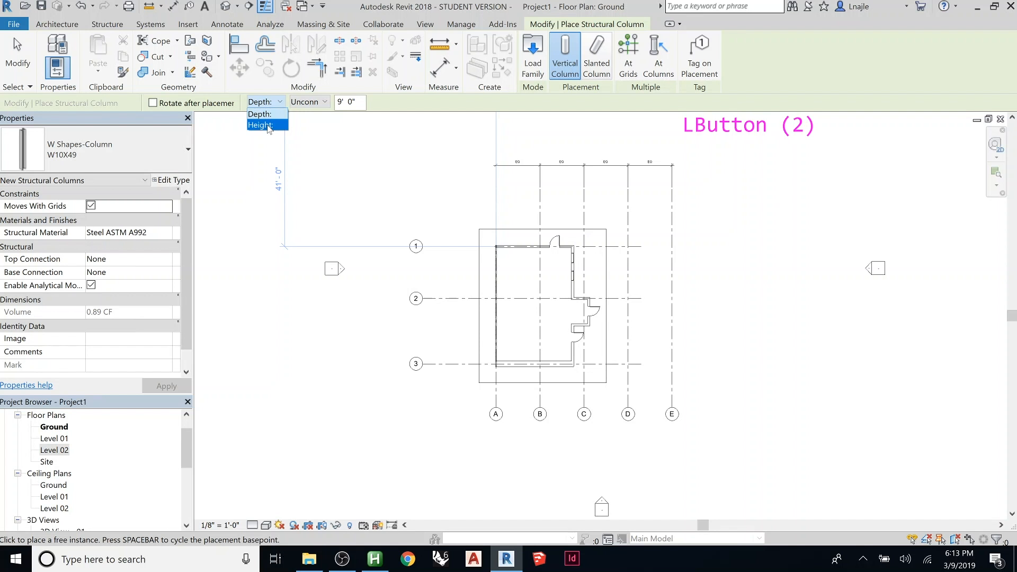
{"action": "left_click", "coordinate": [265, 125]}
{"action": "left_click", "coordinate": [320, 106]}
{"action": "left_click", "coordinate": [305, 134]}
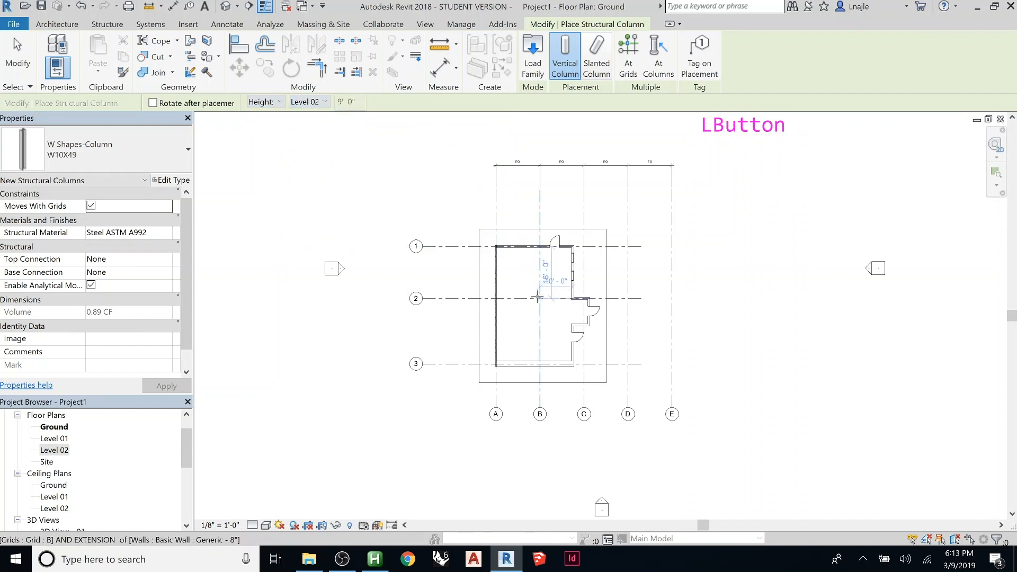
Place a W10X49 column at the intersection of grids B and 2, rotated so its flanges run parallel to grid B
{"action": "scroll", "coordinate": [539, 300], "scroll_direction": "up", "scroll_amount": 7}
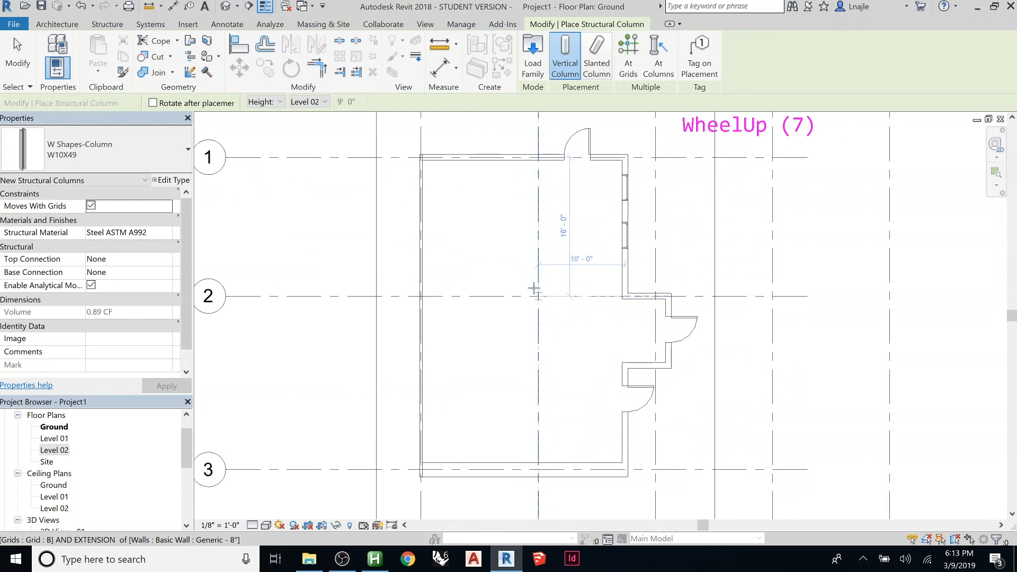
{"action": "scroll", "coordinate": [534, 289], "scroll_direction": "up", "scroll_amount": 2}
{"action": "key", "text": "space"}
{"action": "key", "text": "space"}
{"action": "key", "text": "space"}
{"action": "key", "text": "space"}
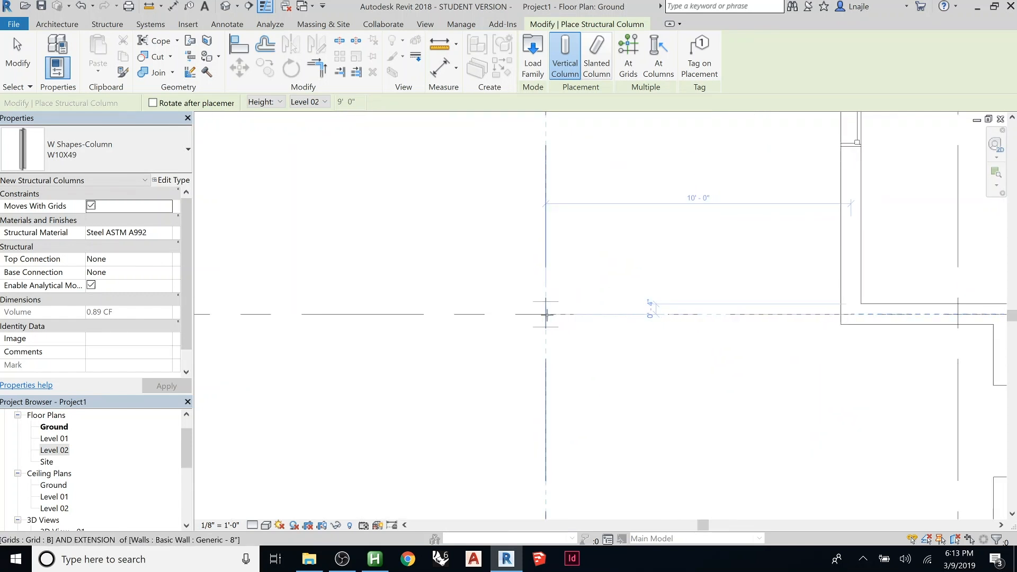
{"action": "key", "text": "space"}
{"action": "left_click", "coordinate": [546, 314]}
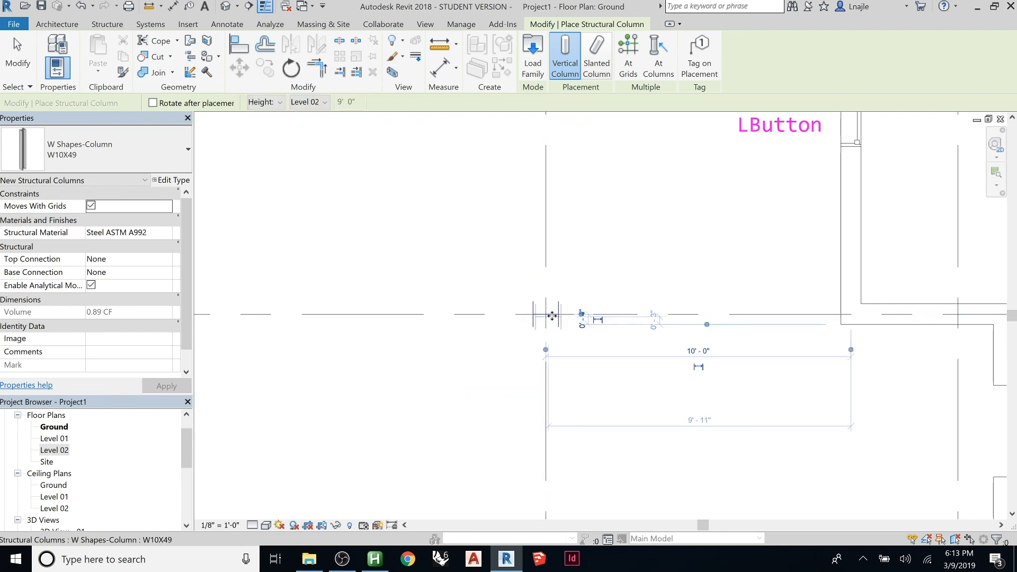
Place columns at grid intersection A2 and along grid 1 at A1, B1, C1 and D1
{"action": "scroll", "coordinate": [529, 297], "scroll_direction": "down", "scroll_amount": 9}
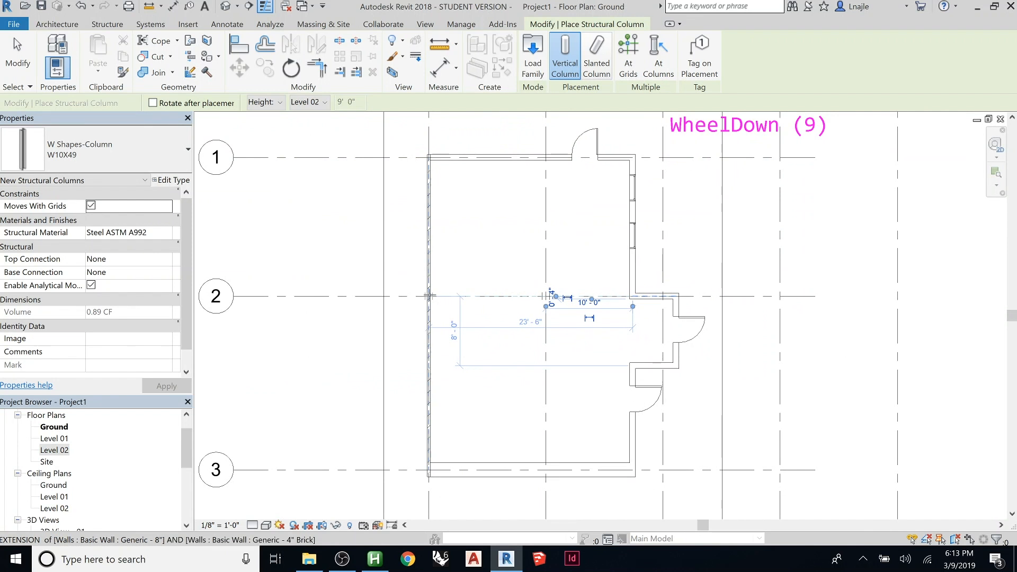
{"action": "left_click", "coordinate": [428, 297]}
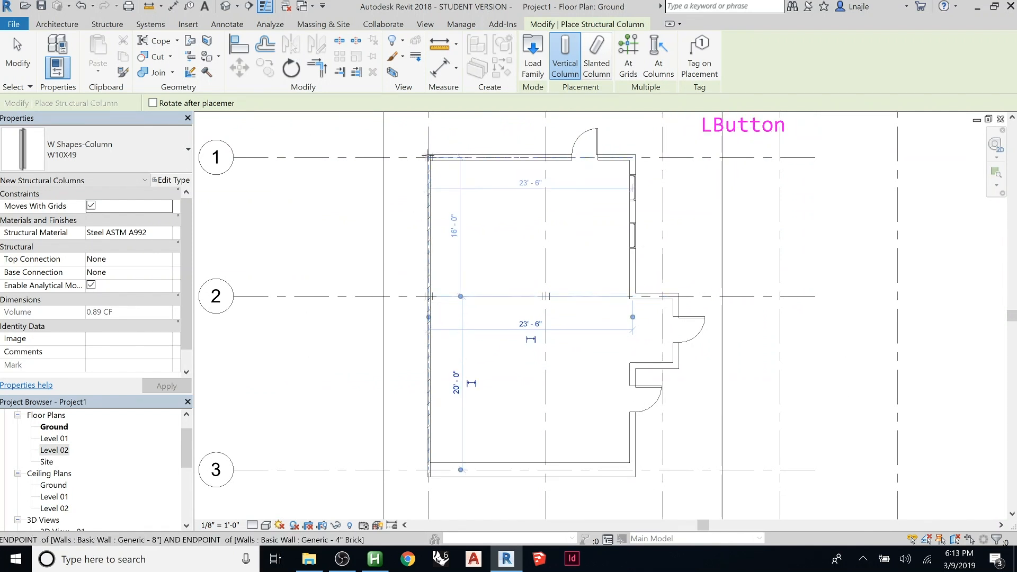
{"action": "left_click", "coordinate": [428, 158]}
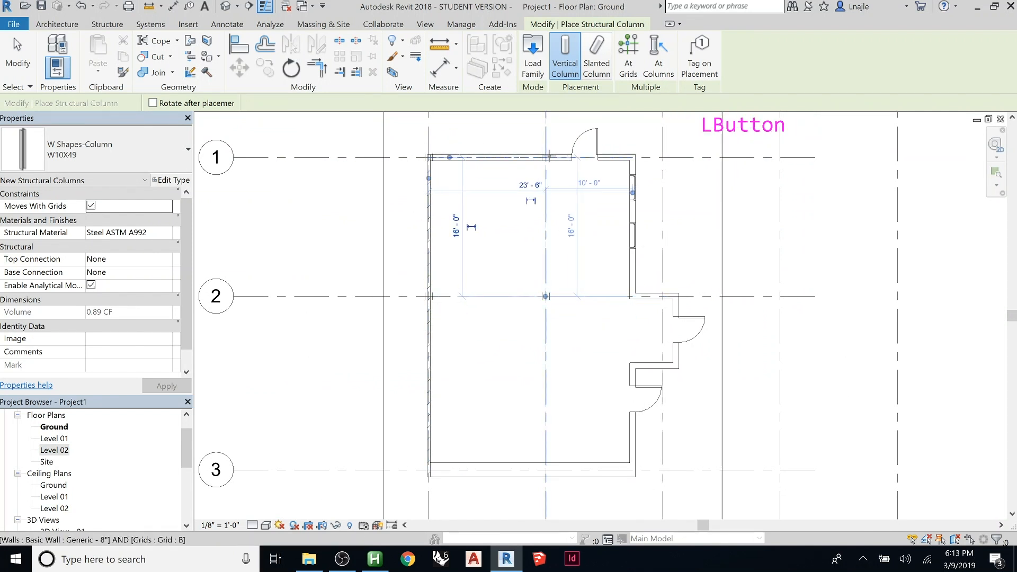
{"action": "left_click", "coordinate": [546, 157]}
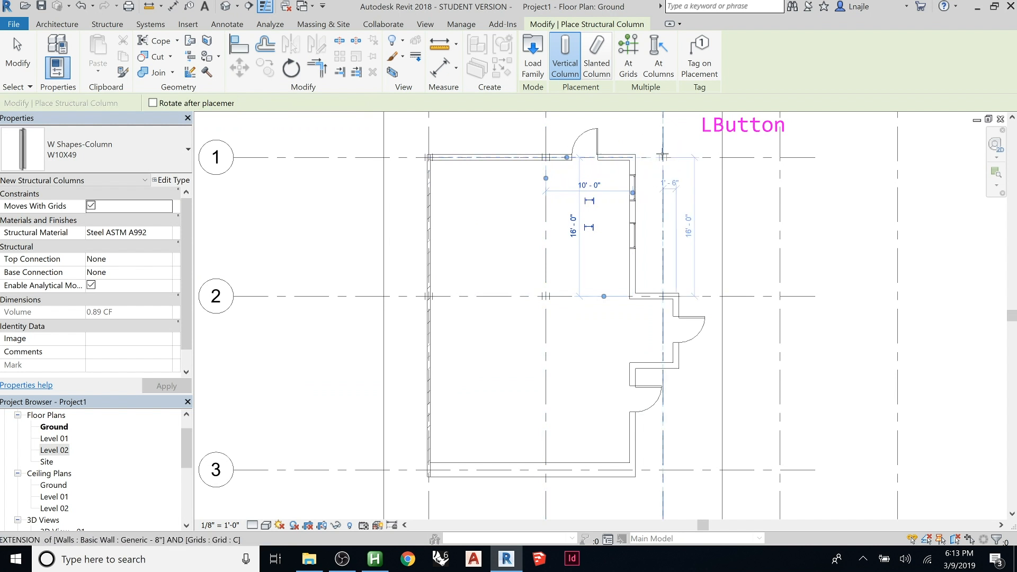
{"action": "left_click", "coordinate": [662, 157]}
{"action": "left_click", "coordinate": [780, 157]}
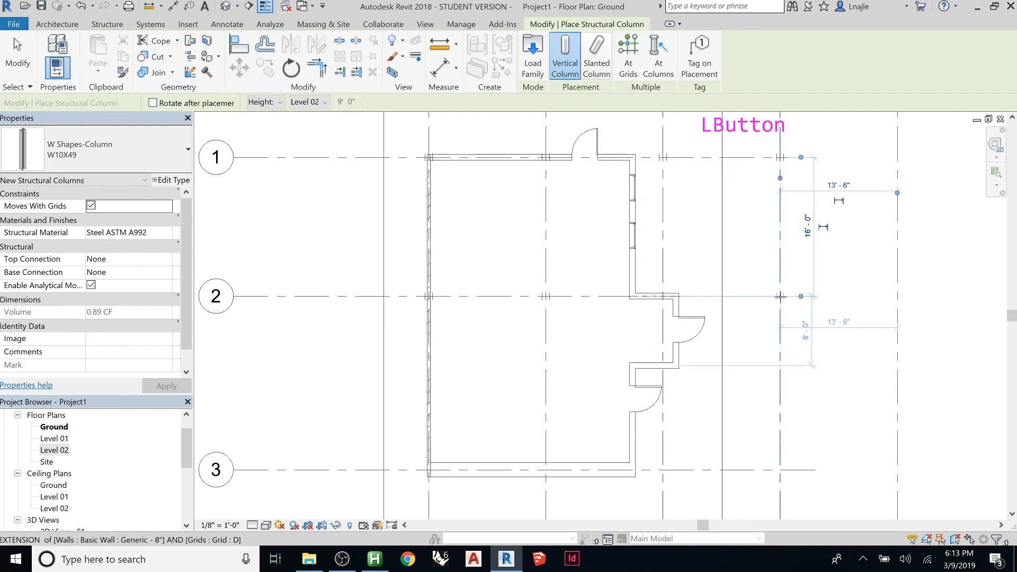
Place the remaining columns at grid intersections D2, D3, B3, A3, C2 and C3
{"action": "left_click", "coordinate": [780, 296]}
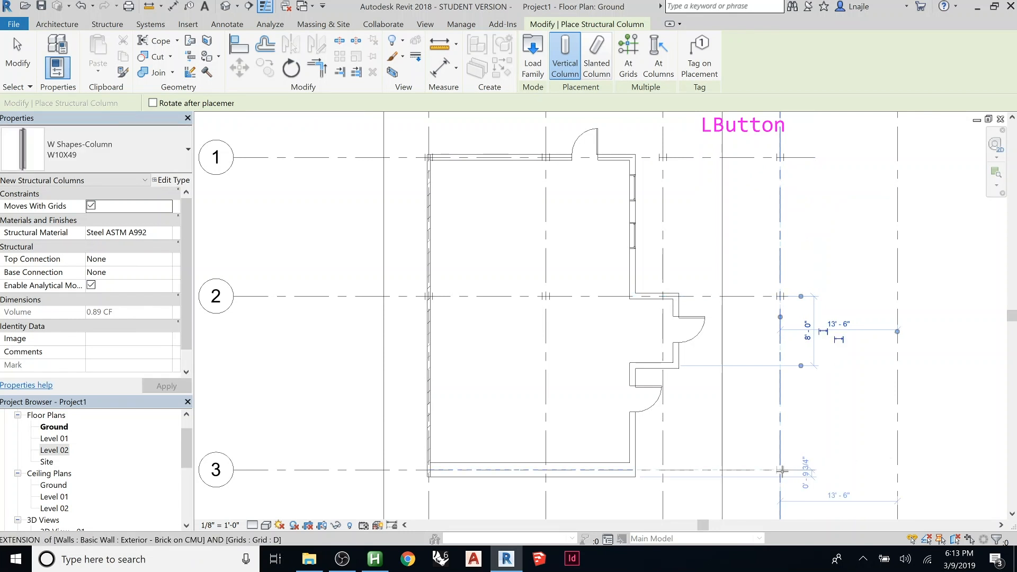
{"action": "left_click", "coordinate": [781, 470]}
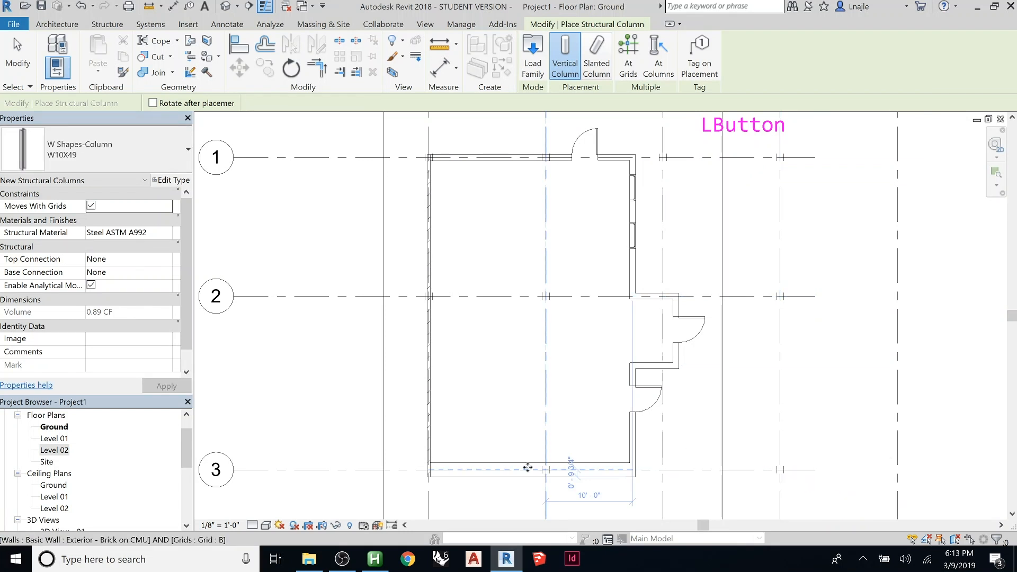
{"action": "left_click", "coordinate": [430, 470]}
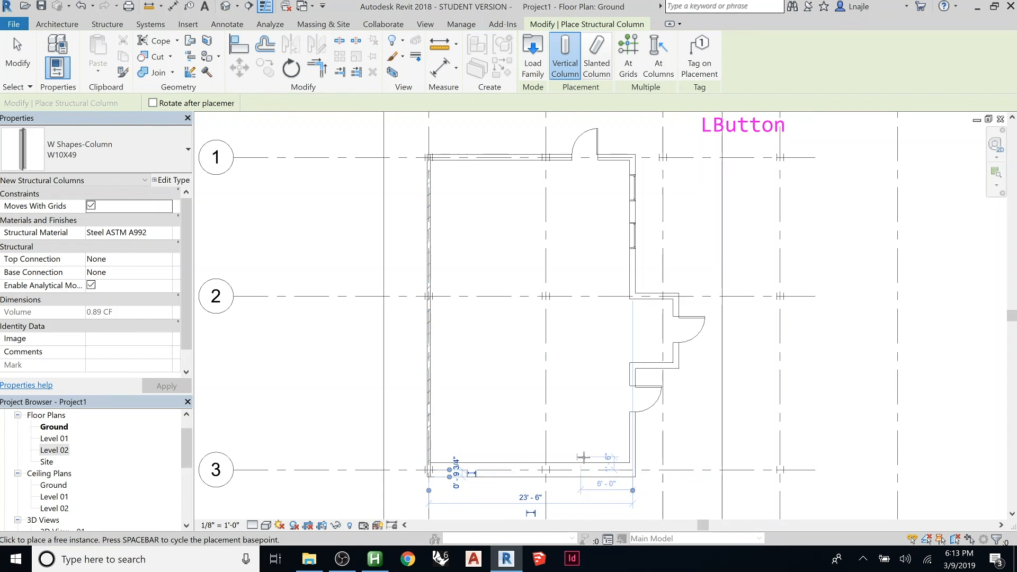
{"action": "left_click", "coordinate": [663, 296]}
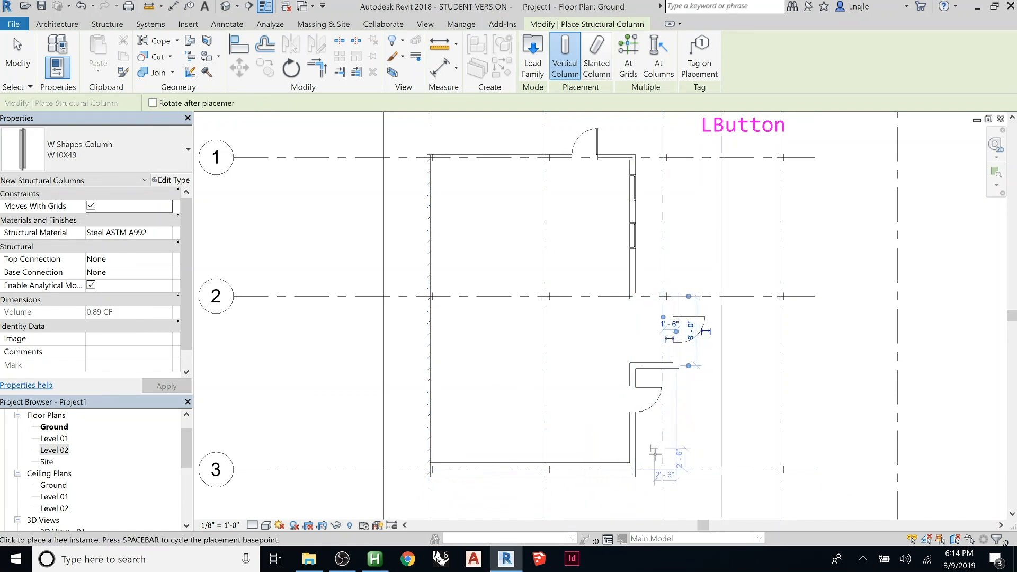
{"action": "left_click", "coordinate": [661, 468]}
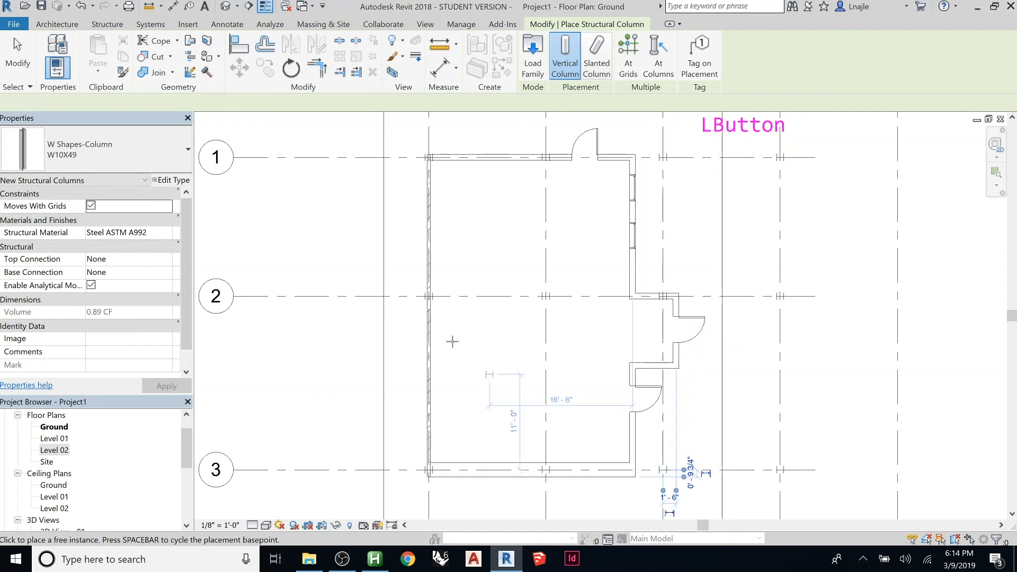
End column placement and switch to 3D View - 01 to inspect the columns around the house
{"action": "scroll", "coordinate": [460, 320], "scroll_direction": "down", "scroll_amount": 3}
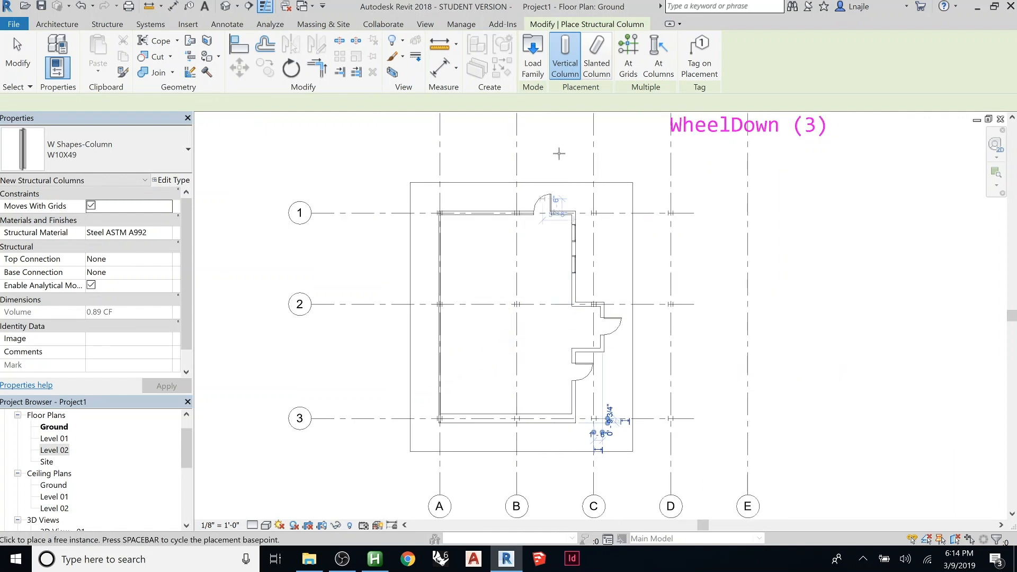
{"action": "left_click", "coordinate": [23, 71]}
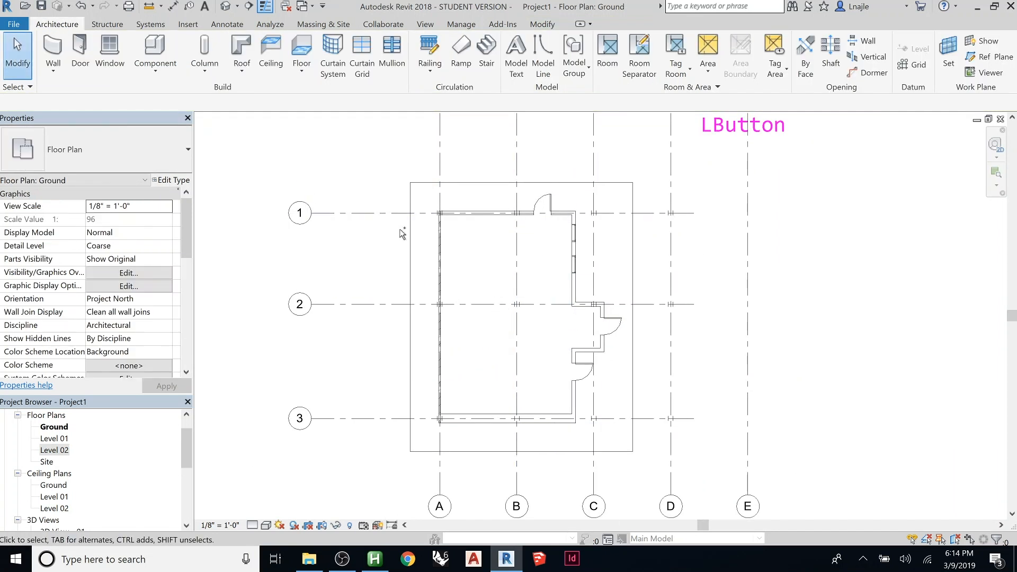
{"action": "key", "text": "ctrl+Tab"}
{"action": "key", "text": "ctrl+Tab"}
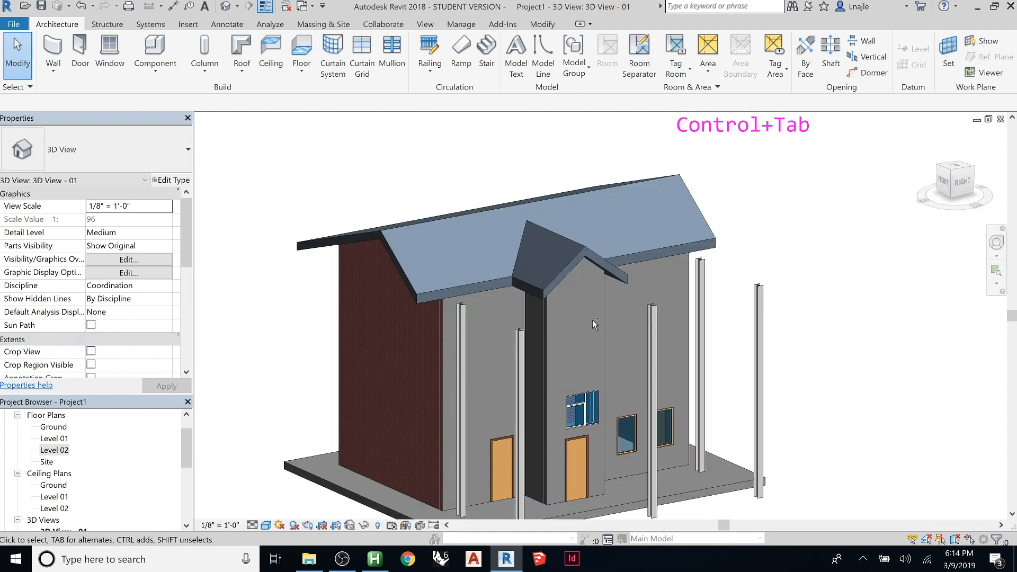
Examine the columns around the house from several angles and check which types are available for the column at grid intersection D3
{"action": "scroll", "coordinate": [561, 271], "scroll_direction": "down", "scroll_amount": 4}
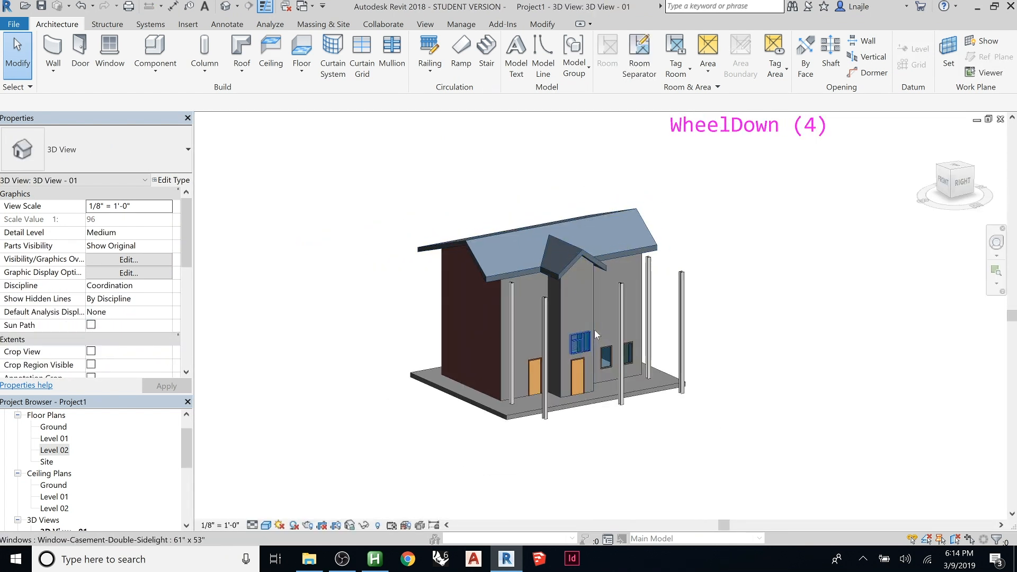
{"action": "middle_click_drag", "start_coordinate": [590, 322], "coordinate": [558, 323], "text": "shift"}
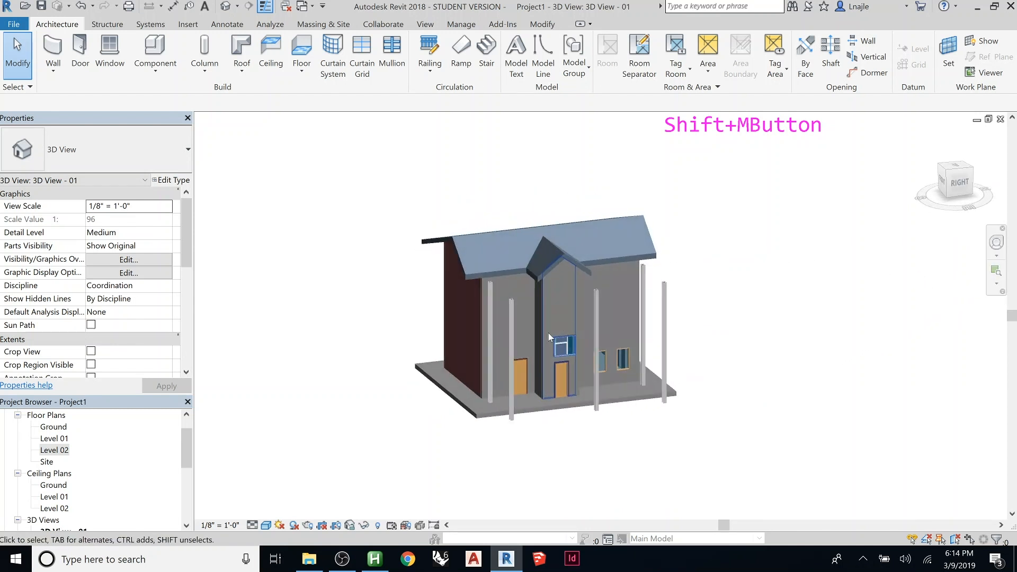
{"action": "scroll", "coordinate": [536, 332], "scroll_direction": "up", "scroll_amount": 2}
{"action": "scroll", "coordinate": [519, 344], "scroll_direction": "up", "scroll_amount": 1}
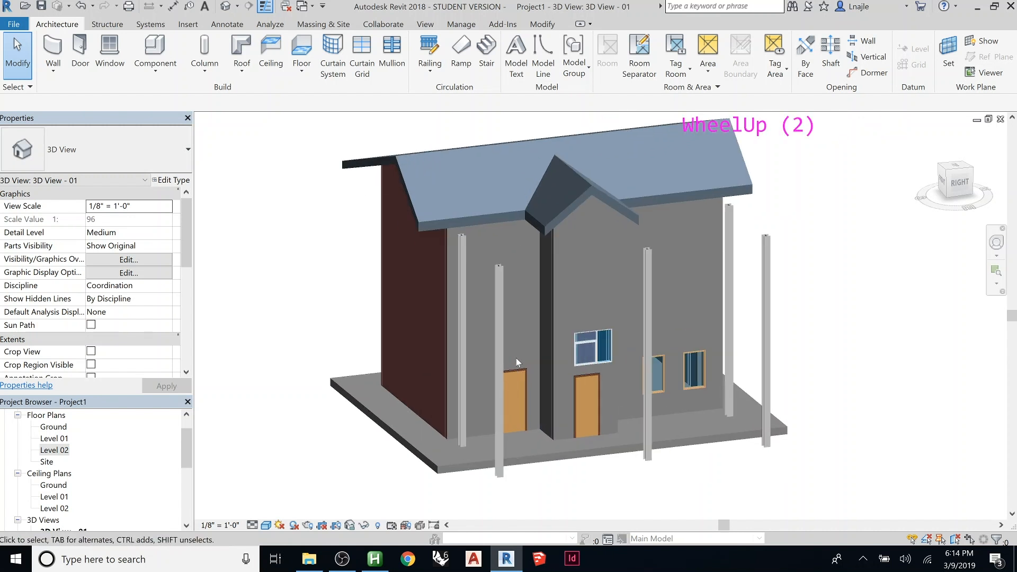
{"action": "scroll", "coordinate": [514, 322], "scroll_direction": "down", "scroll_amount": 1}
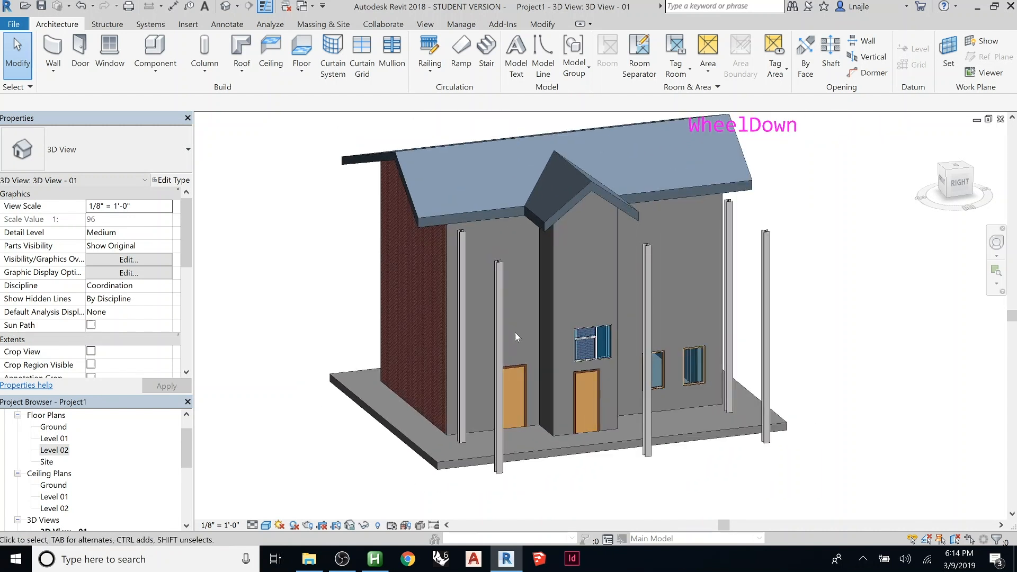
{"action": "middle_click_drag", "start_coordinate": [492, 326], "coordinate": [371, 307], "text": "shift"}
{"action": "scroll", "coordinate": [373, 297], "scroll_direction": "down", "scroll_amount": 1}
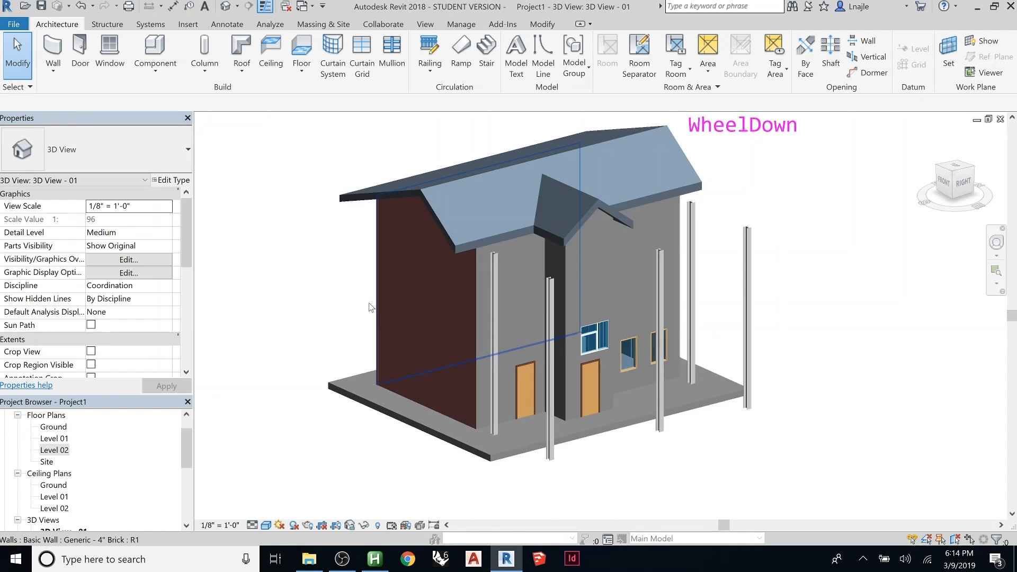
{"action": "left_click", "coordinate": [549, 327]}
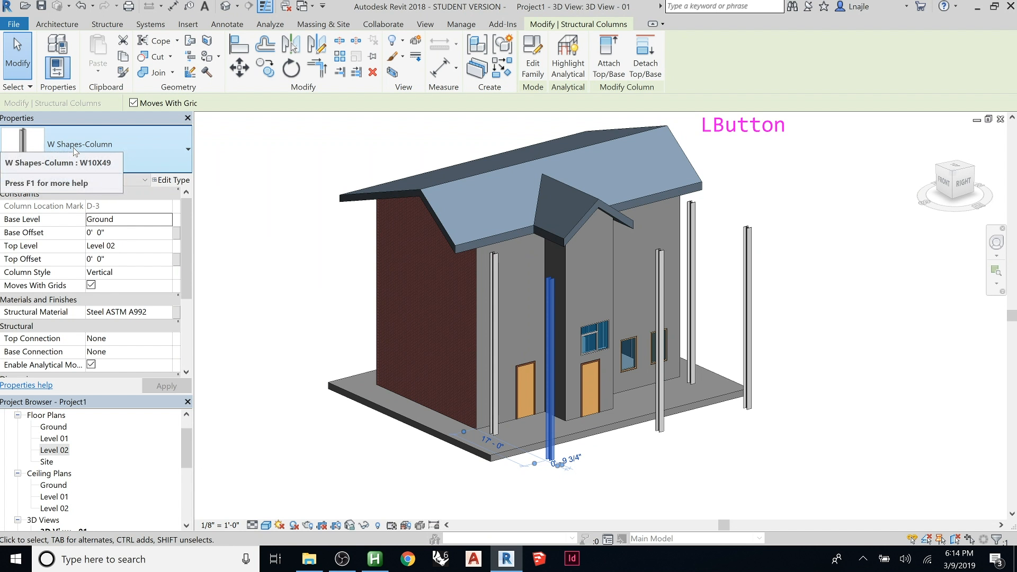
{"action": "left_click", "coordinate": [161, 155]}
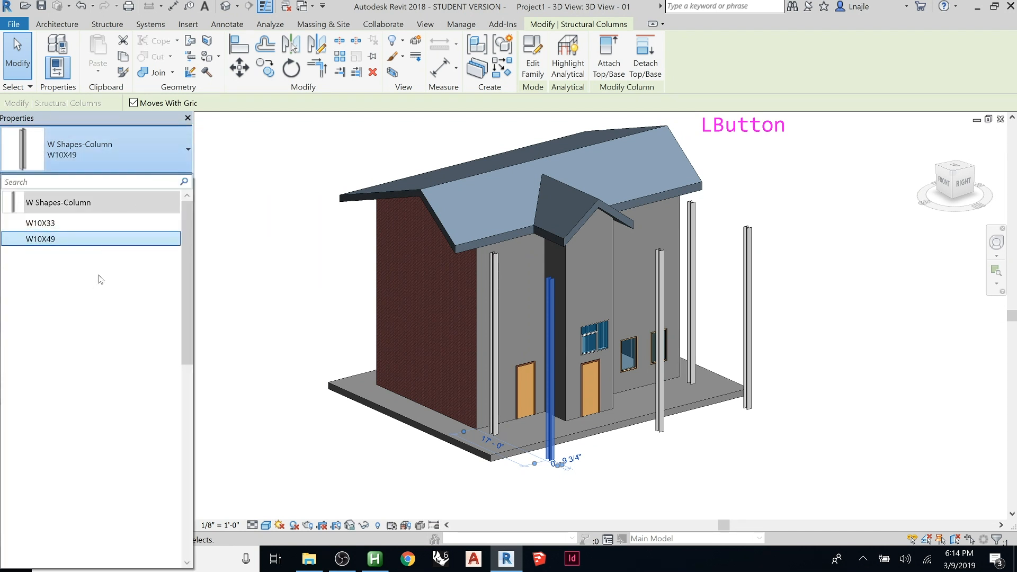
{"action": "left_click", "coordinate": [257, 228]}
{"action": "left_click", "coordinate": [257, 227]}
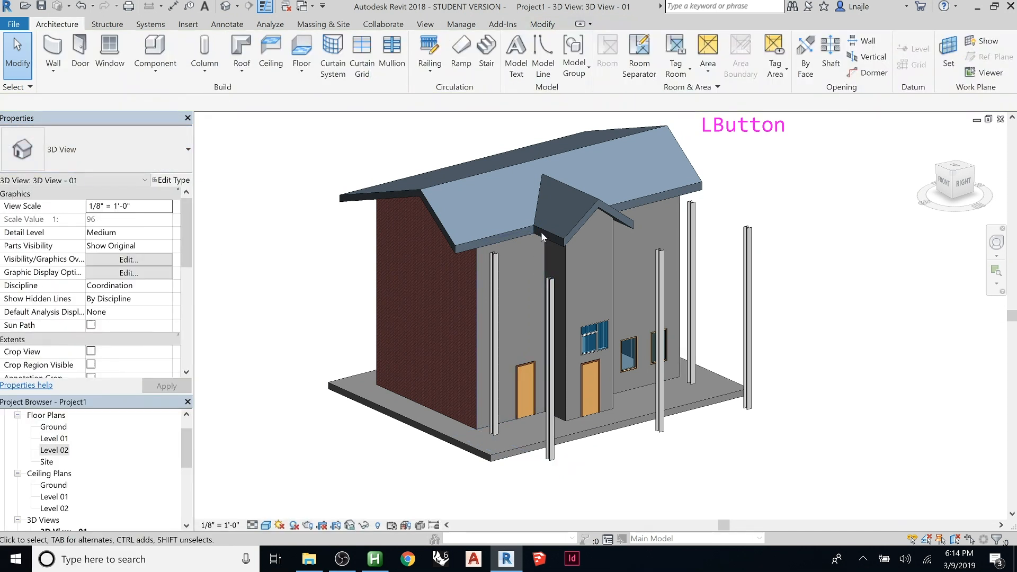
{"action": "left_click", "coordinate": [191, 25]}
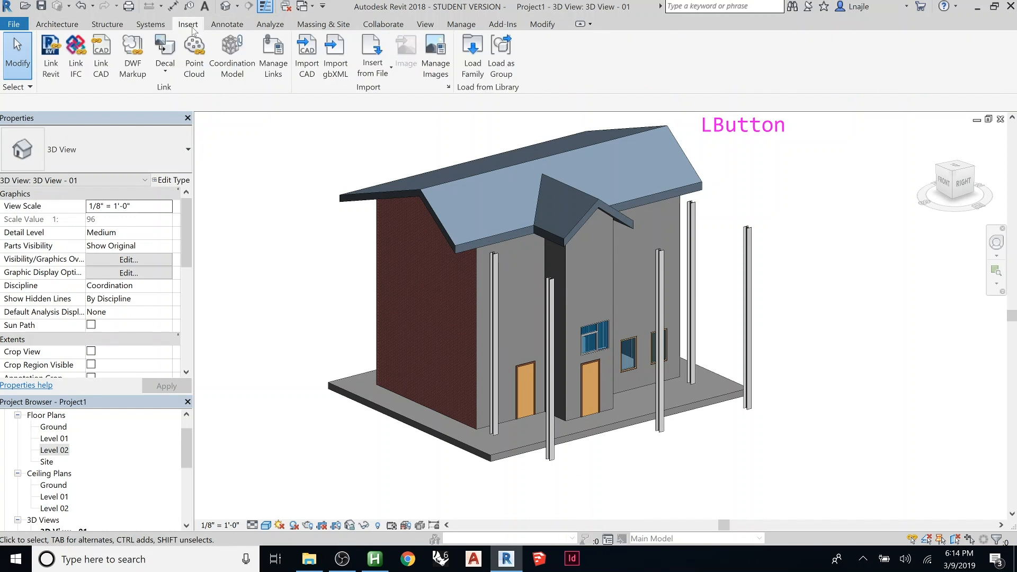
{"action": "left_click", "coordinate": [472, 56]}
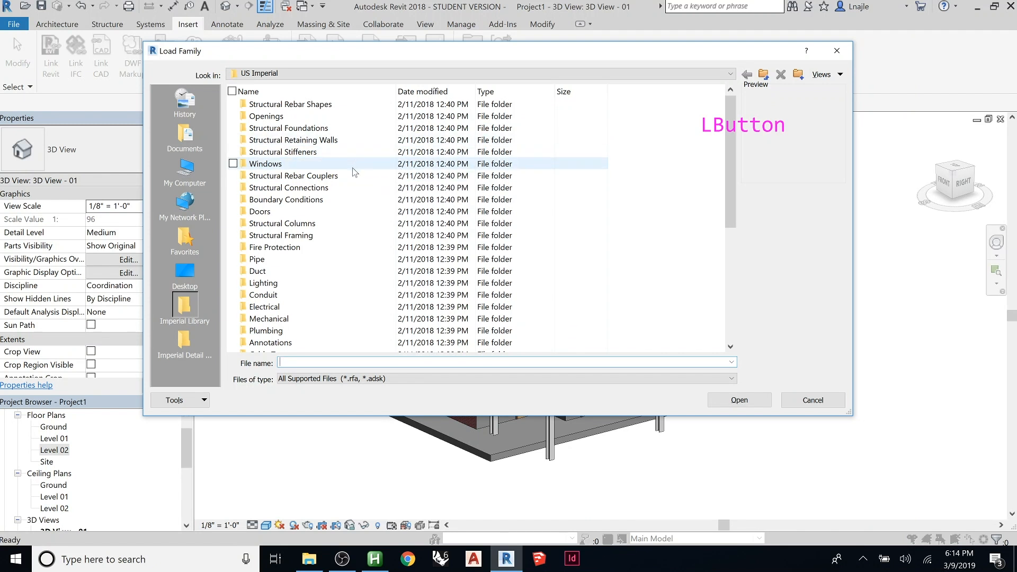
{"action": "double_click", "coordinate": [335, 223]}
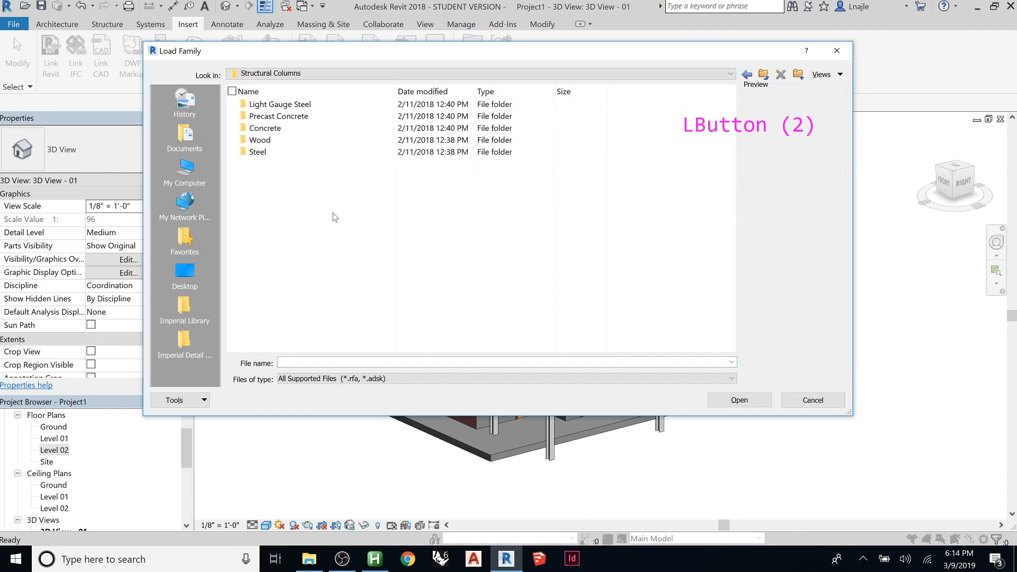
{"action": "double_click", "coordinate": [326, 140]}
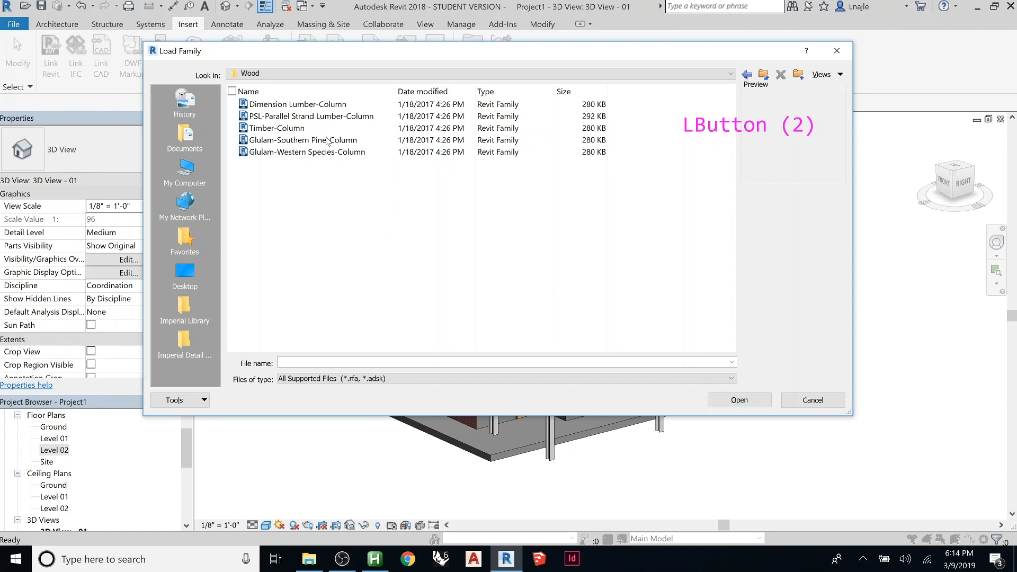
{"action": "left_click", "coordinate": [297, 104]}
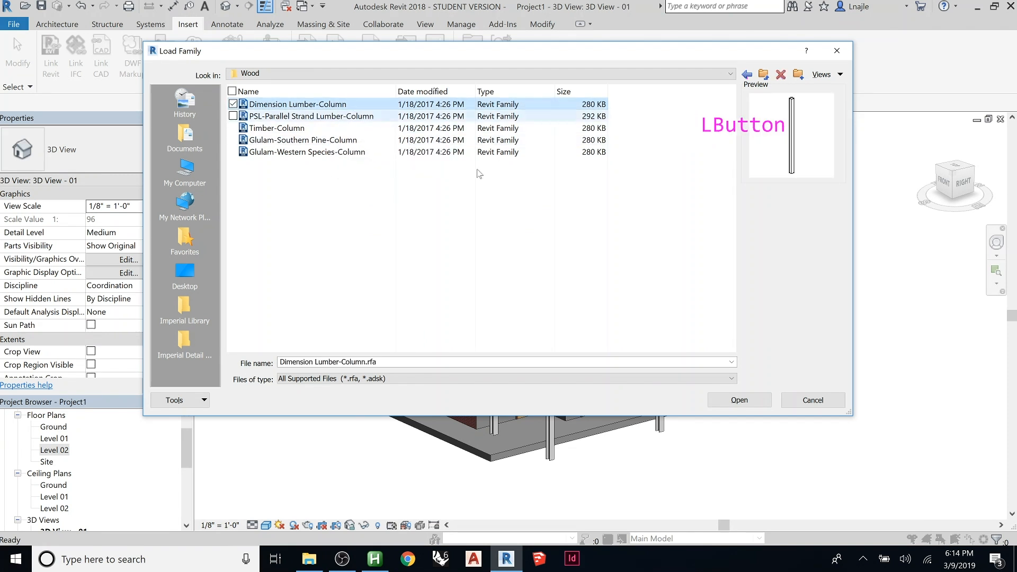
{"action": "left_click", "coordinate": [747, 396]}
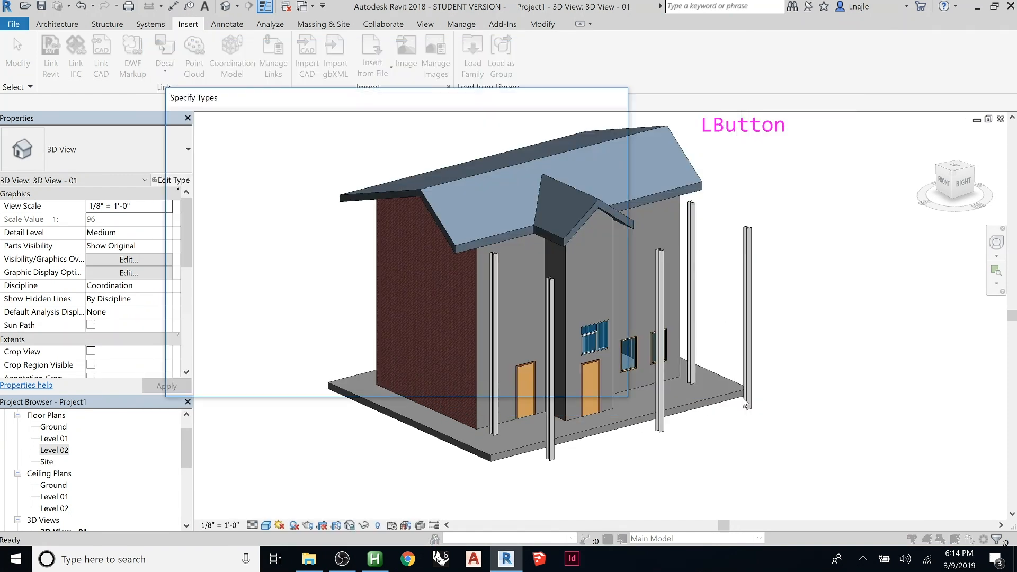
{"action": "left_click_drag", "start_coordinate": [616, 221], "coordinate": [607, 194]}
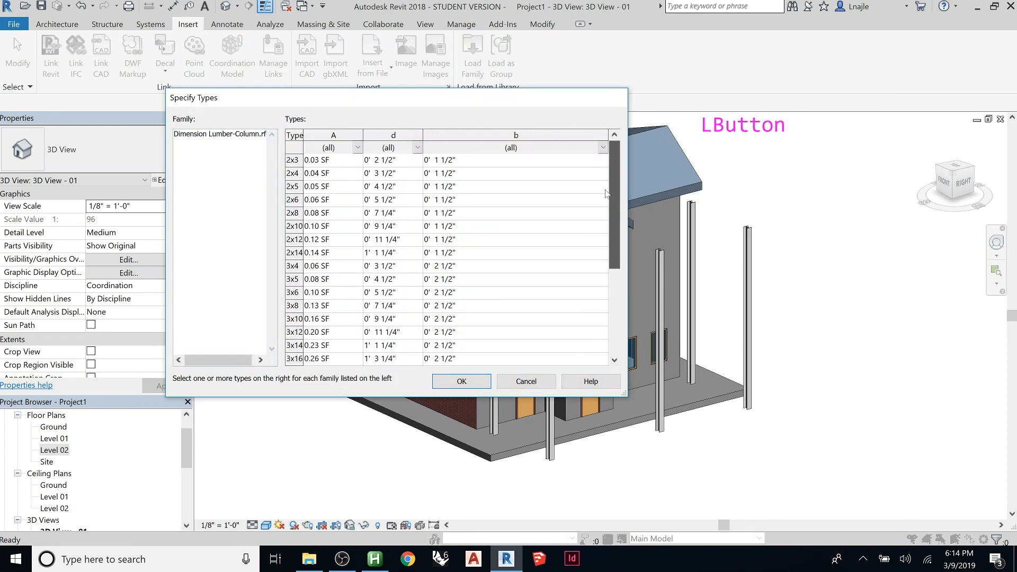
{"action": "left_click_drag", "start_coordinate": [624, 393], "coordinate": [867, 480]}
{"action": "left_click_drag", "start_coordinate": [856, 309], "coordinate": [851, 405]}
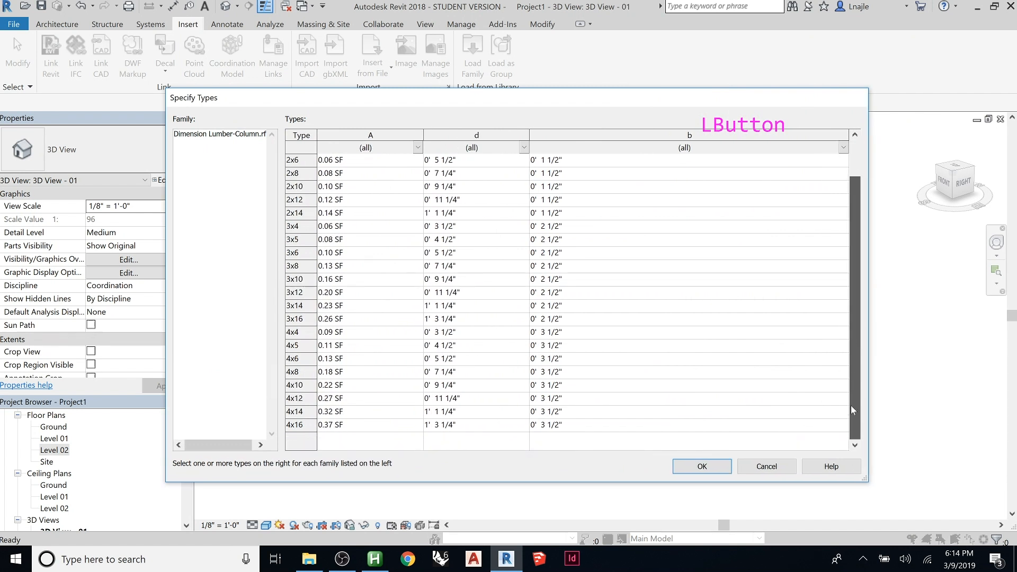
{"action": "left_click", "coordinate": [323, 425]}
{"action": "left_click", "coordinate": [331, 345]}
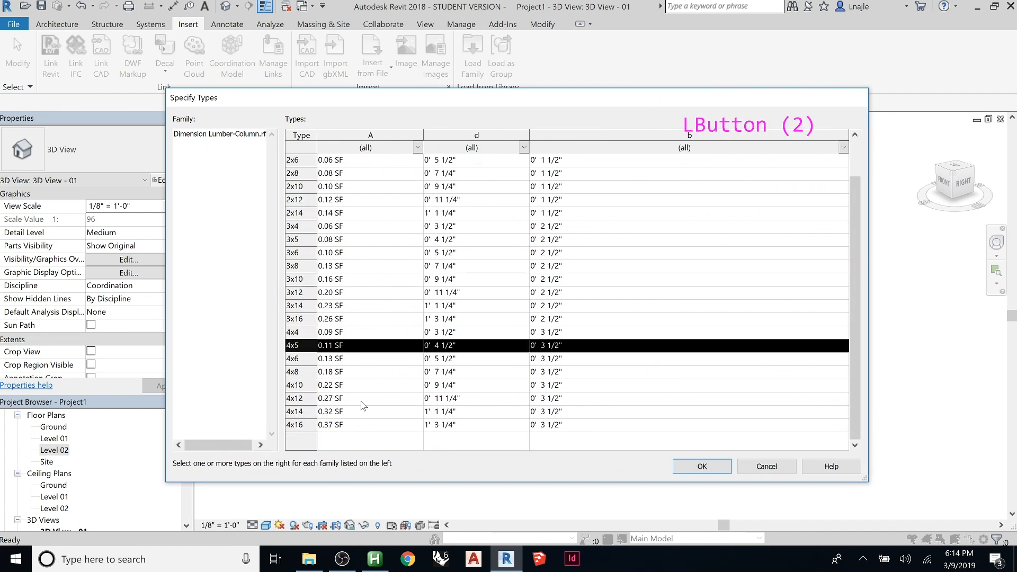
{"action": "left_click_drag", "start_coordinate": [384, 427], "coordinate": [385, 151]}
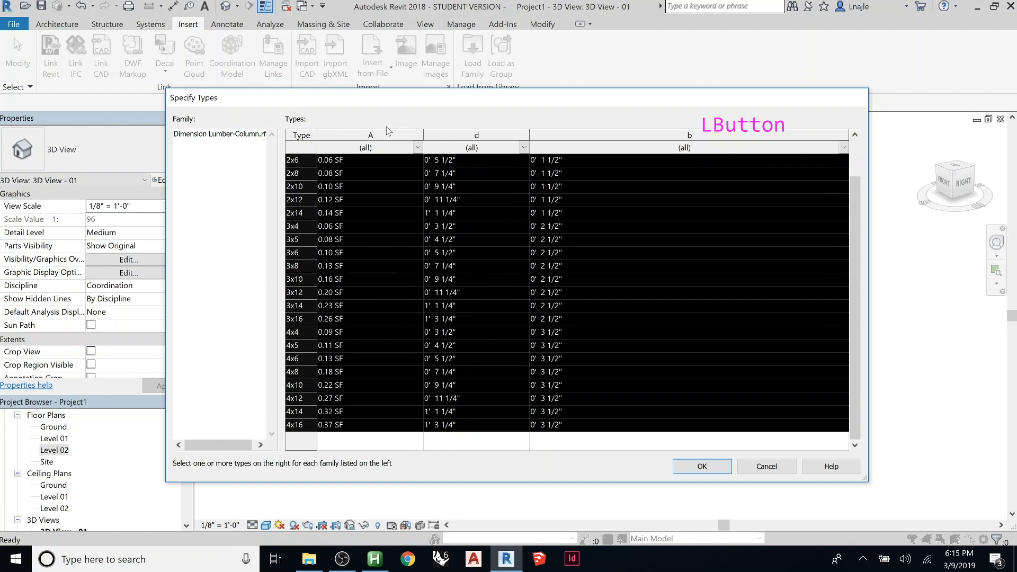
{"action": "scroll", "coordinate": [448, 209], "scroll_direction": "up", "scroll_amount": 4}
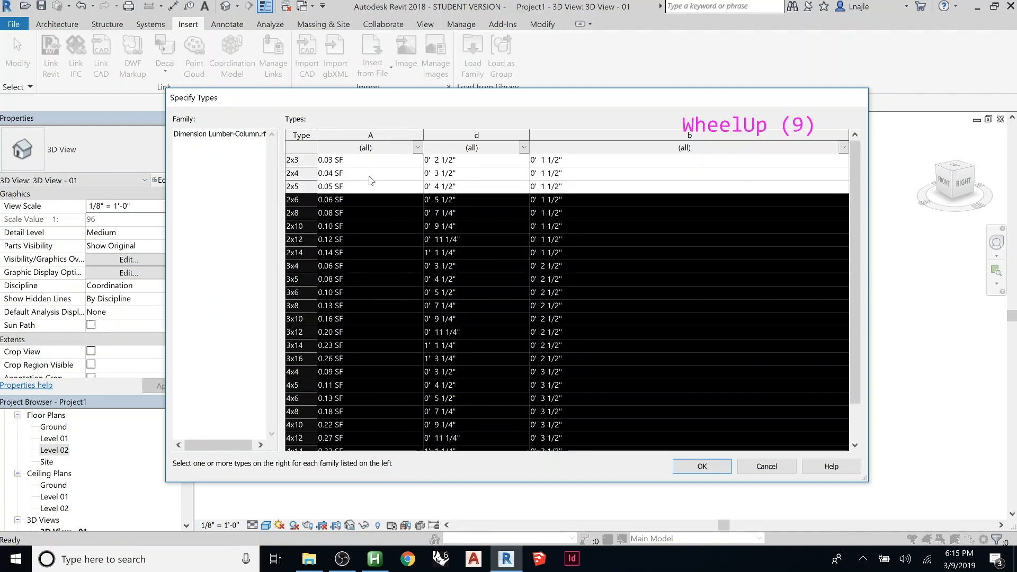
{"action": "left_click", "coordinate": [373, 161], "text": "shift"}
{"action": "left_click", "coordinate": [700, 466]}
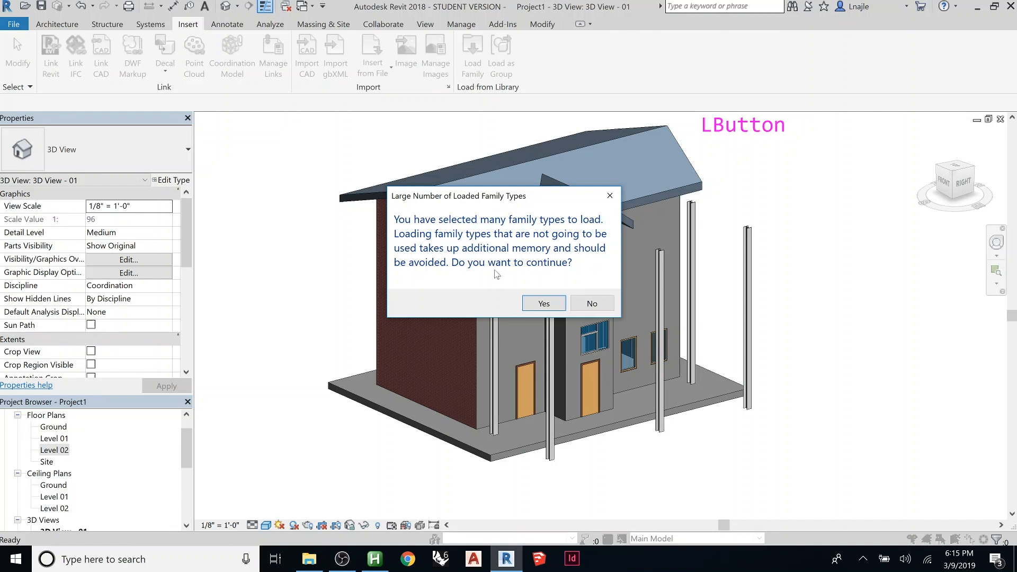
{"action": "left_click", "coordinate": [578, 304]}
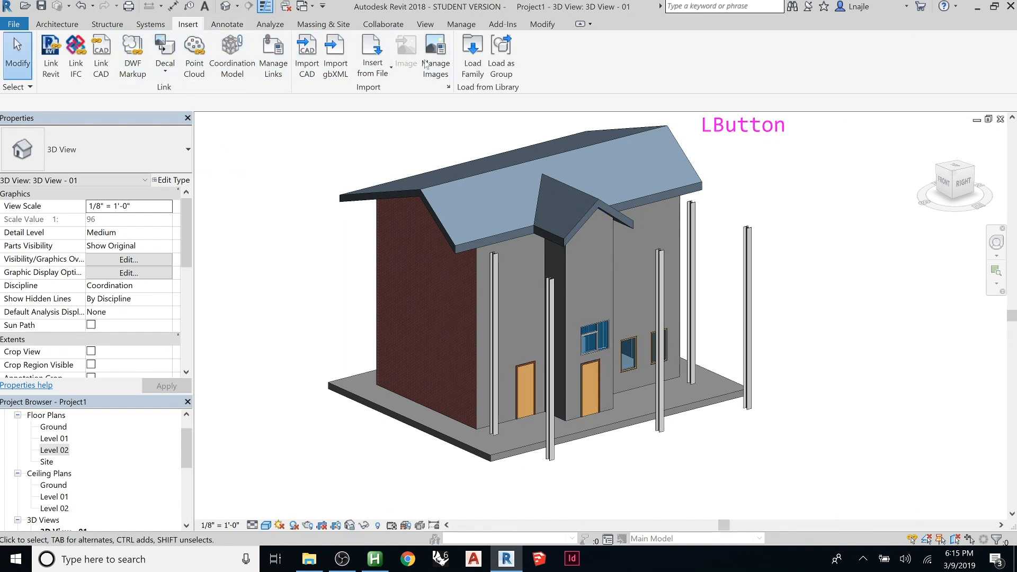
Load the 4x4 and 4x8 types of the Dimension Lumber-Column family from the library's Structural Columns Wood folder
{"action": "left_click", "coordinate": [472, 53]}
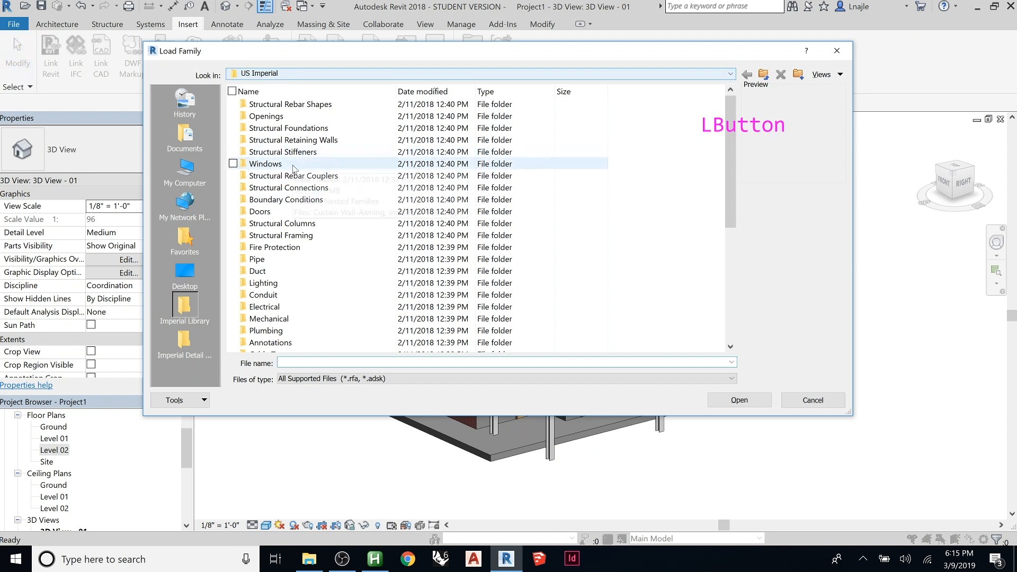
{"action": "left_click", "coordinate": [325, 223]}
{"action": "double_click", "coordinate": [325, 223]}
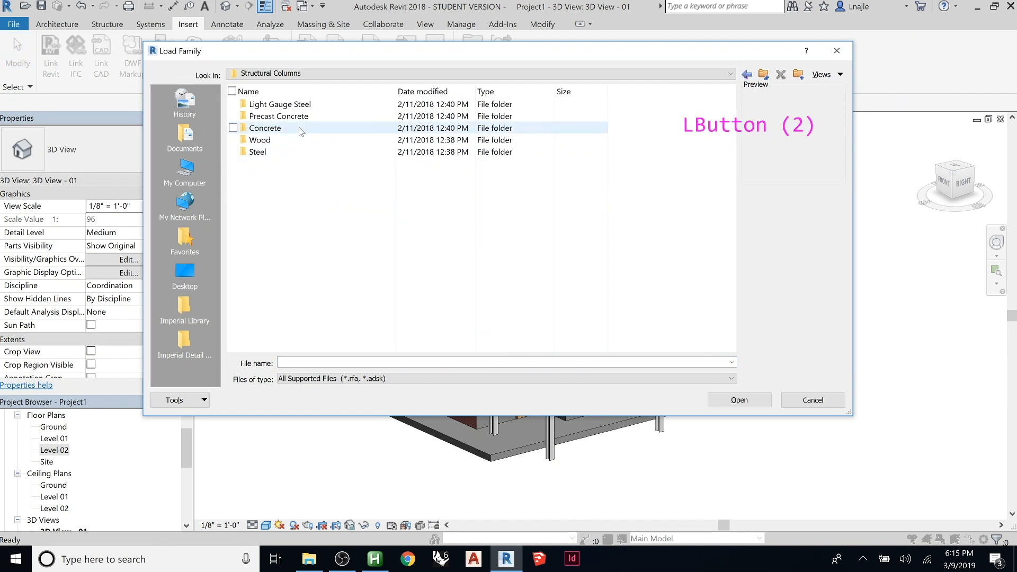
{"action": "double_click", "coordinate": [296, 141]}
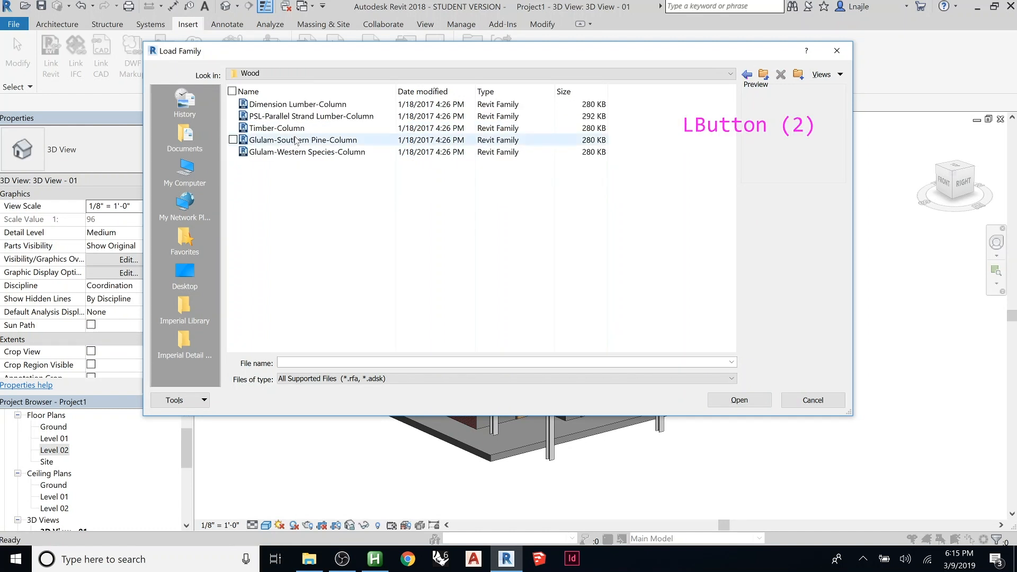
{"action": "left_click", "coordinate": [314, 107]}
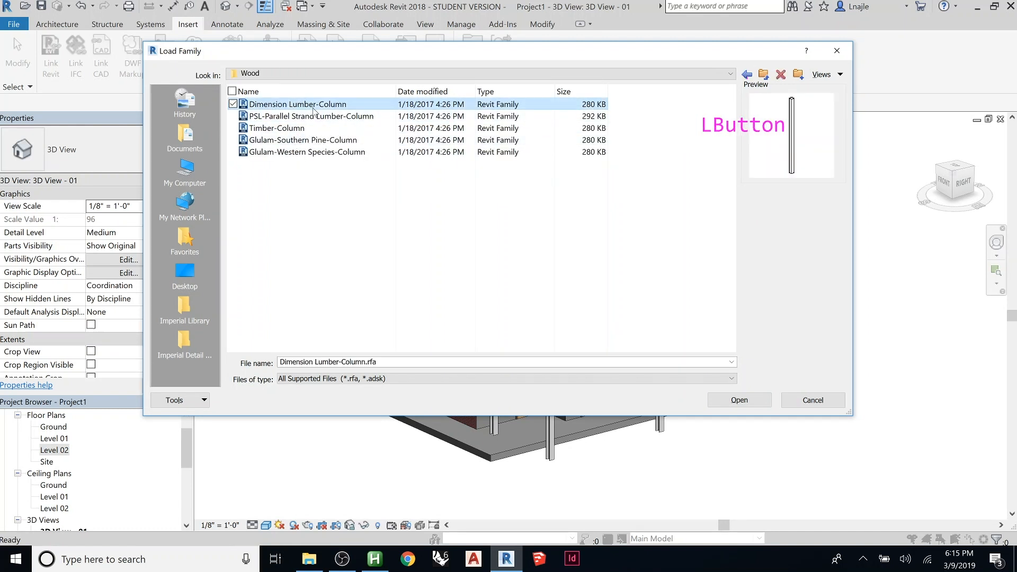
{"action": "left_click", "coordinate": [739, 400]}
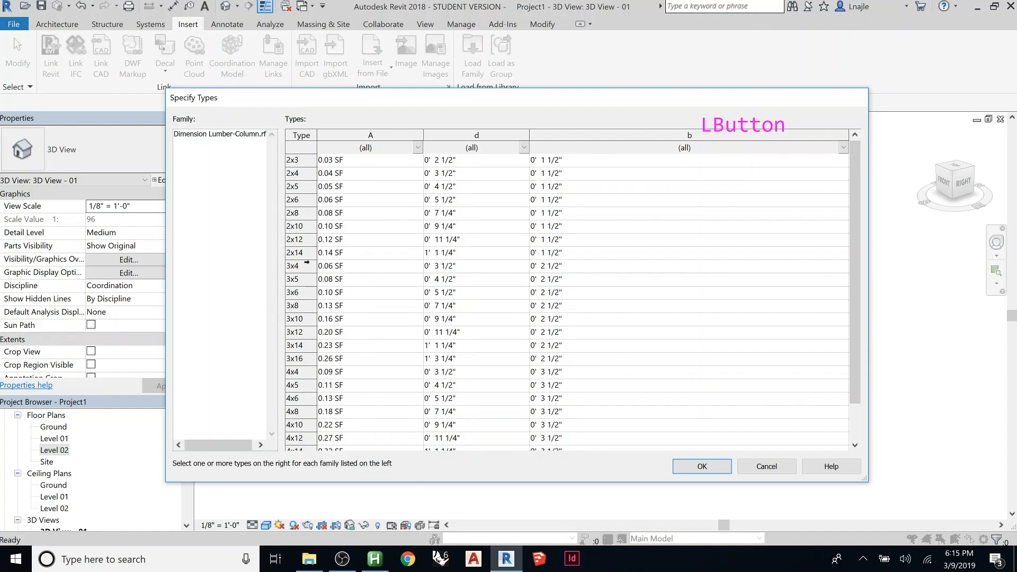
{"action": "left_click", "coordinate": [315, 372]}
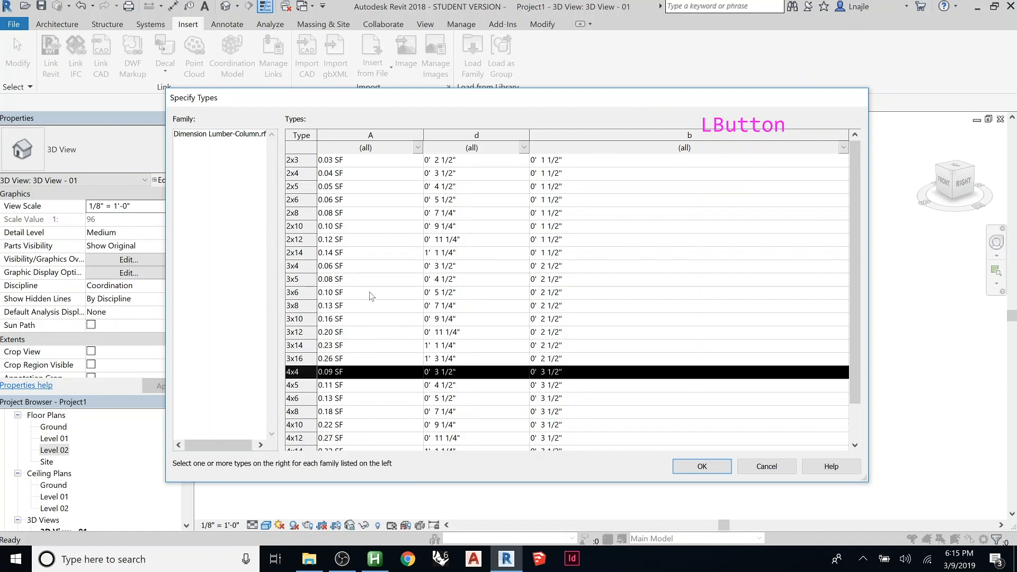
{"action": "scroll", "coordinate": [374, 297], "scroll_direction": "down", "scroll_amount": 4}
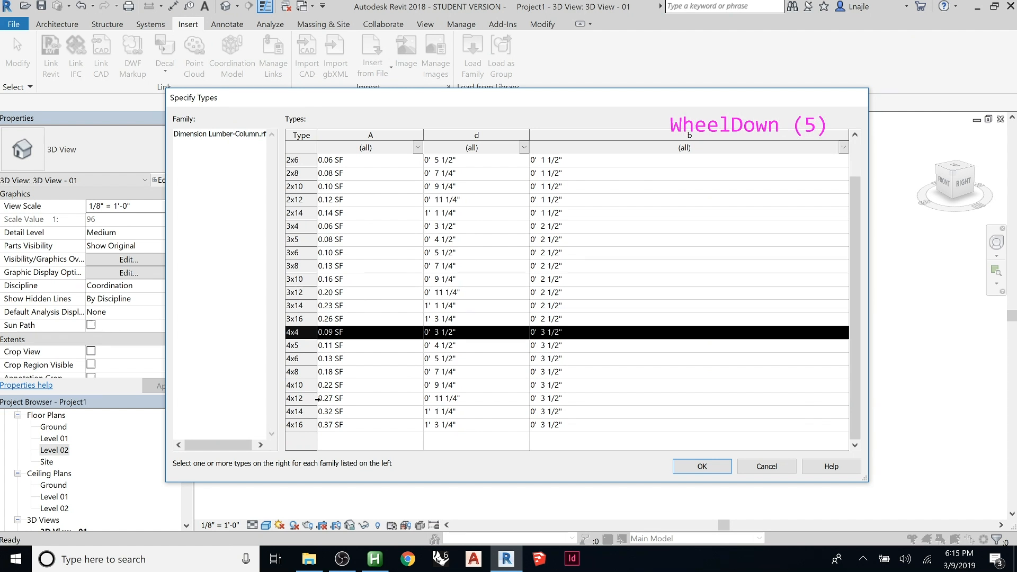
{"action": "left_click", "coordinate": [321, 371]}
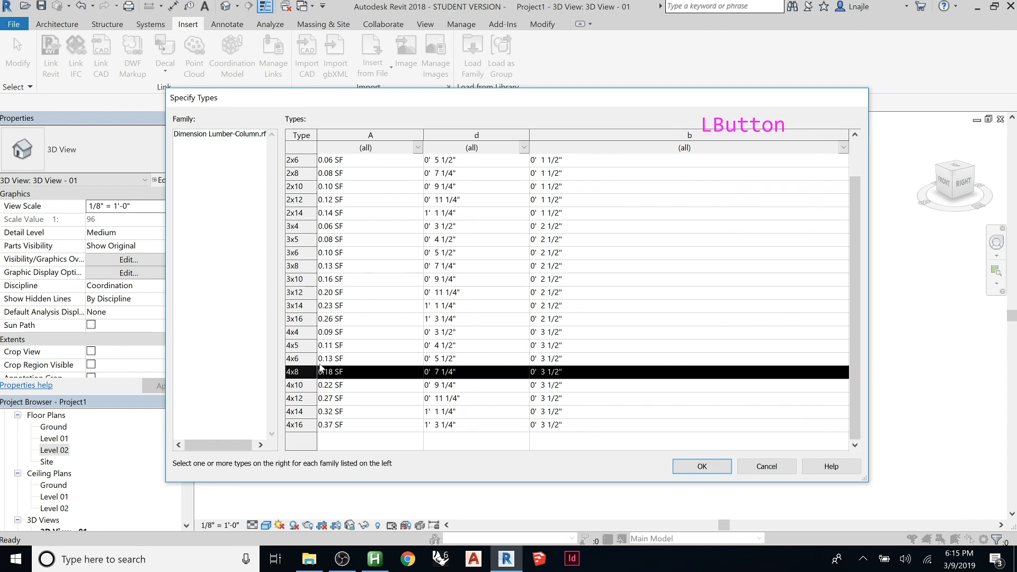
{"action": "left_click", "coordinate": [329, 333], "text": "ctrl"}
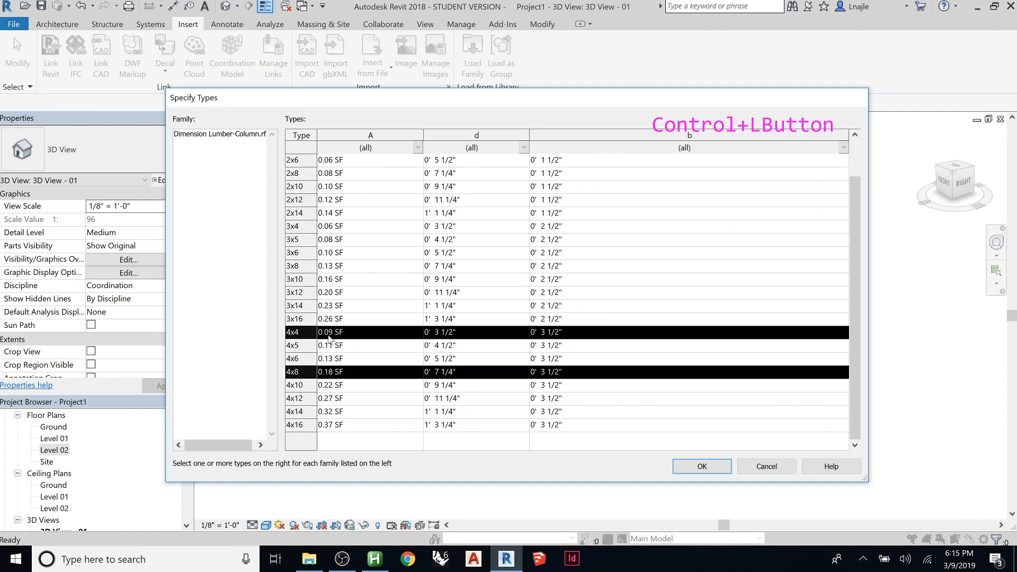
{"action": "left_click", "coordinate": [689, 467]}
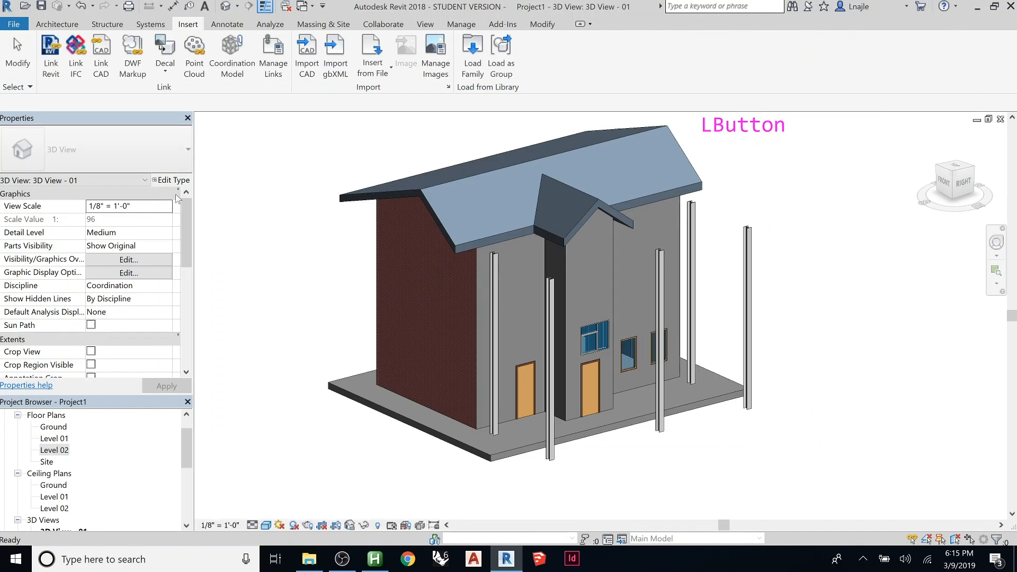
Change the W10X49 column at grid intersection D3 to the Dimension Lumber-Column 4x8 type
{"action": "left_click", "coordinate": [549, 354]}
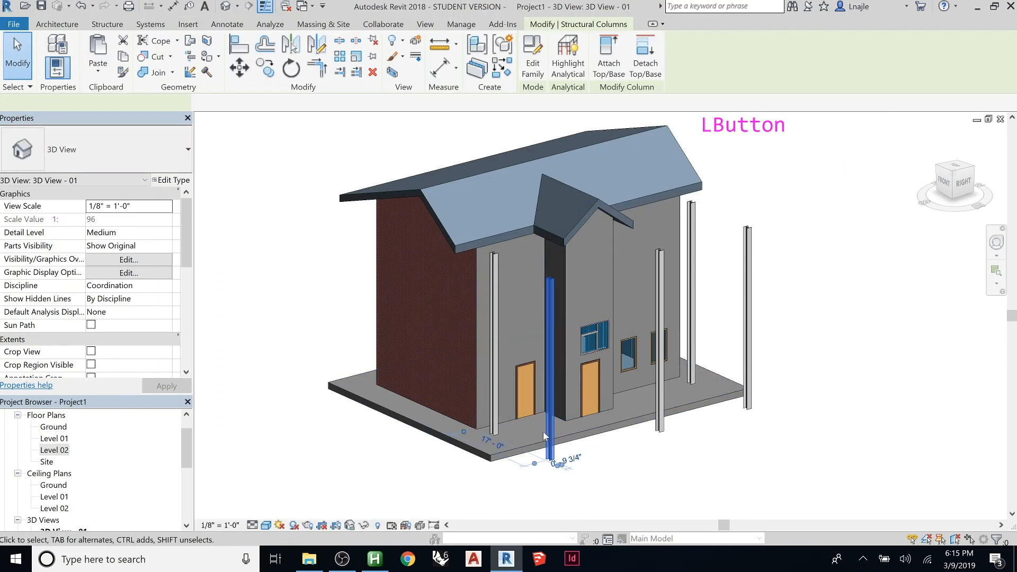
{"action": "left_click", "coordinate": [106, 160]}
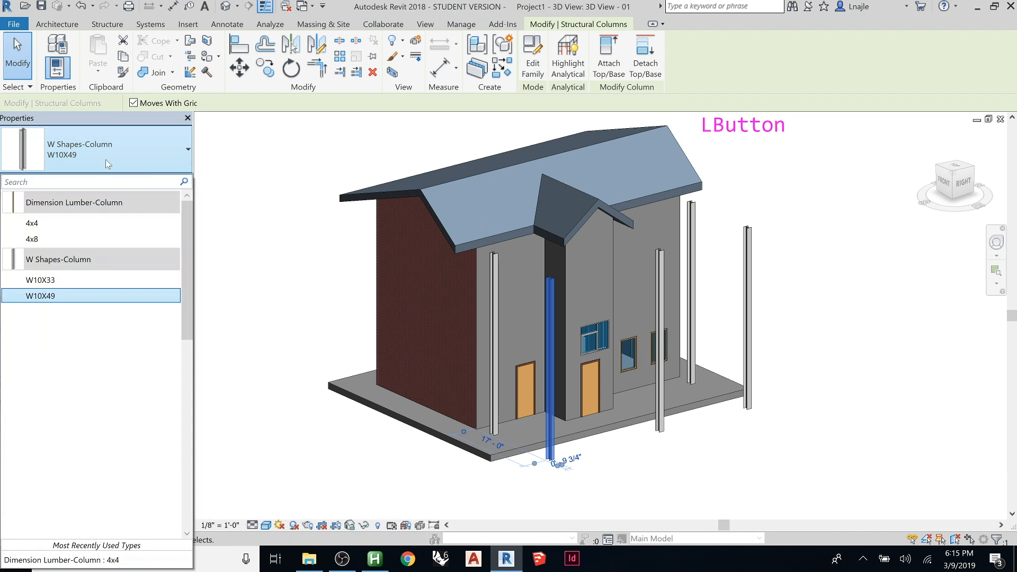
{"action": "left_click", "coordinate": [49, 236]}
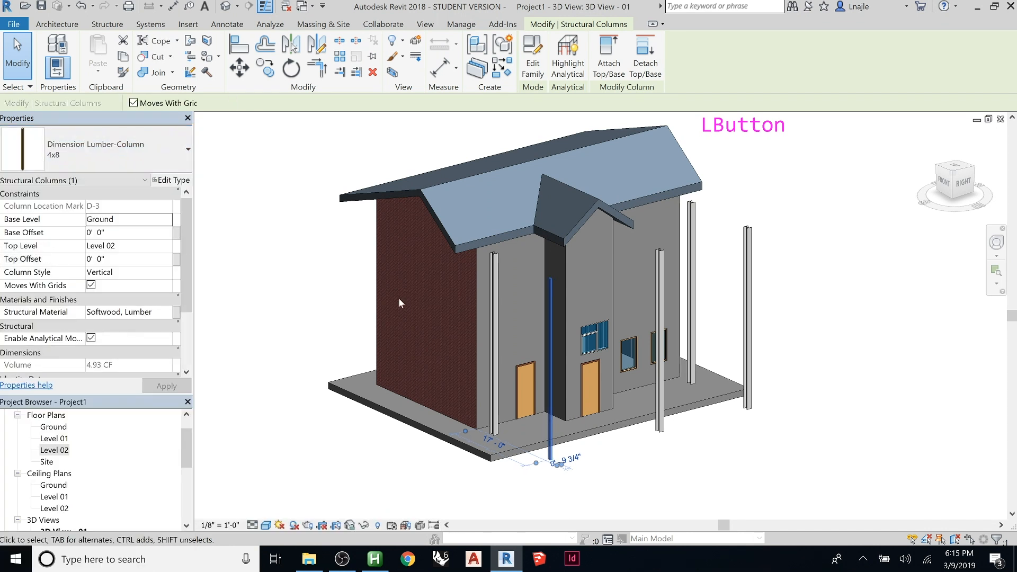
Change all W10X49 columns in the entire project to the Dimension Lumber-Column 4x8 type
{"action": "left_click", "coordinate": [663, 310]}
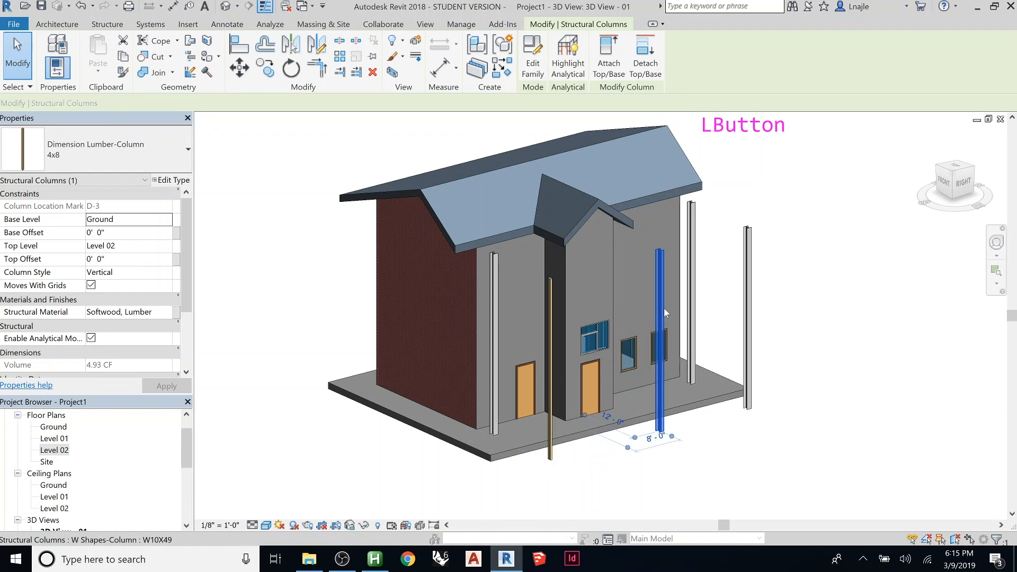
{"action": "right_click", "coordinate": [664, 308]}
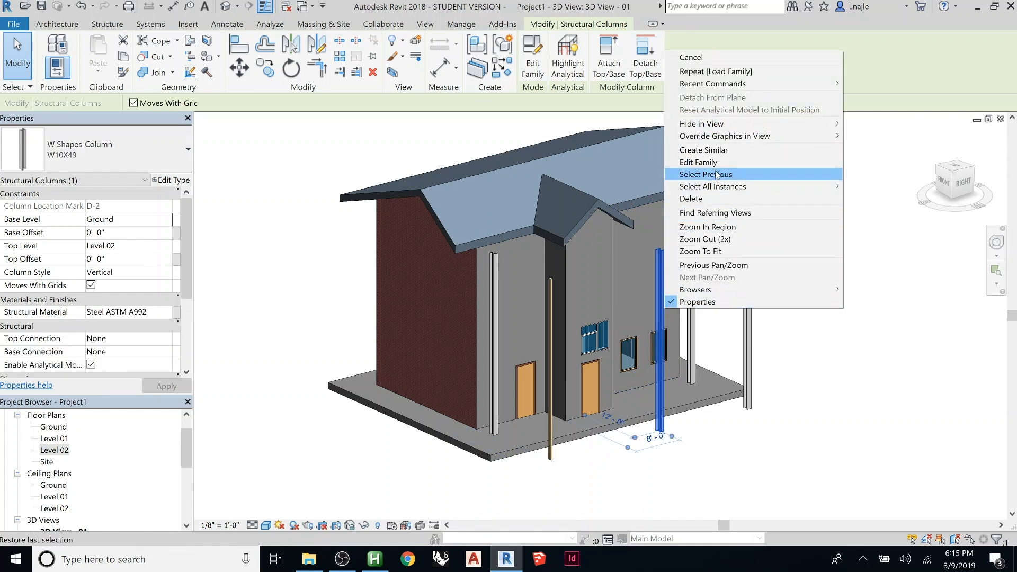
{"action": "mouse_move", "coordinate": [730, 187]}
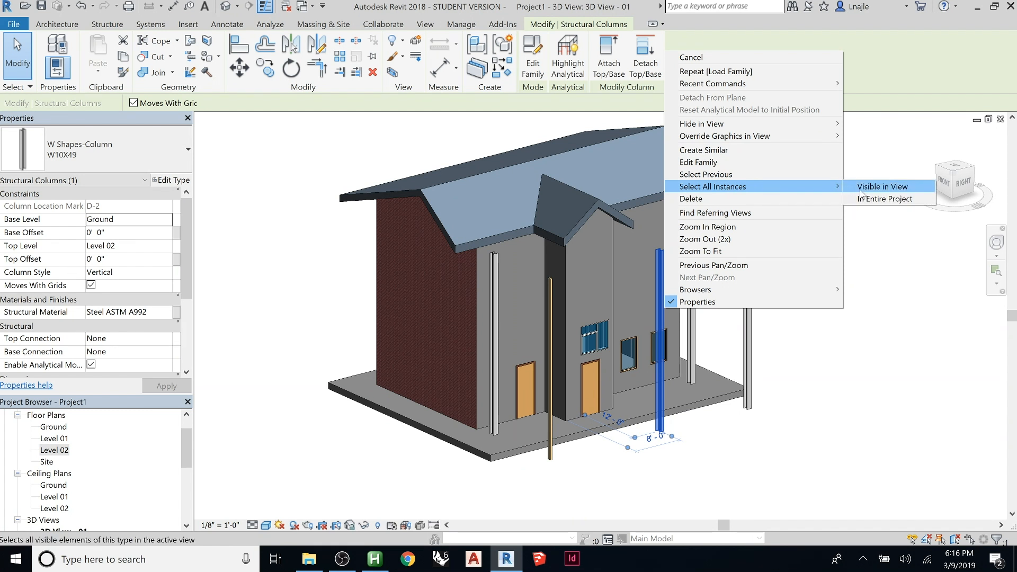
{"action": "left_click", "coordinate": [861, 190]}
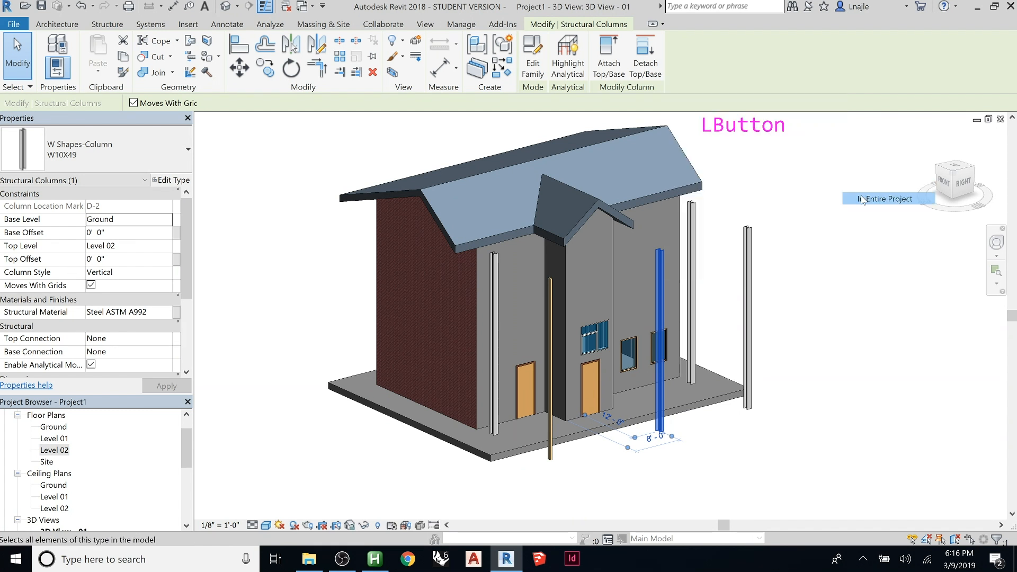
{"action": "left_click", "coordinate": [104, 145]}
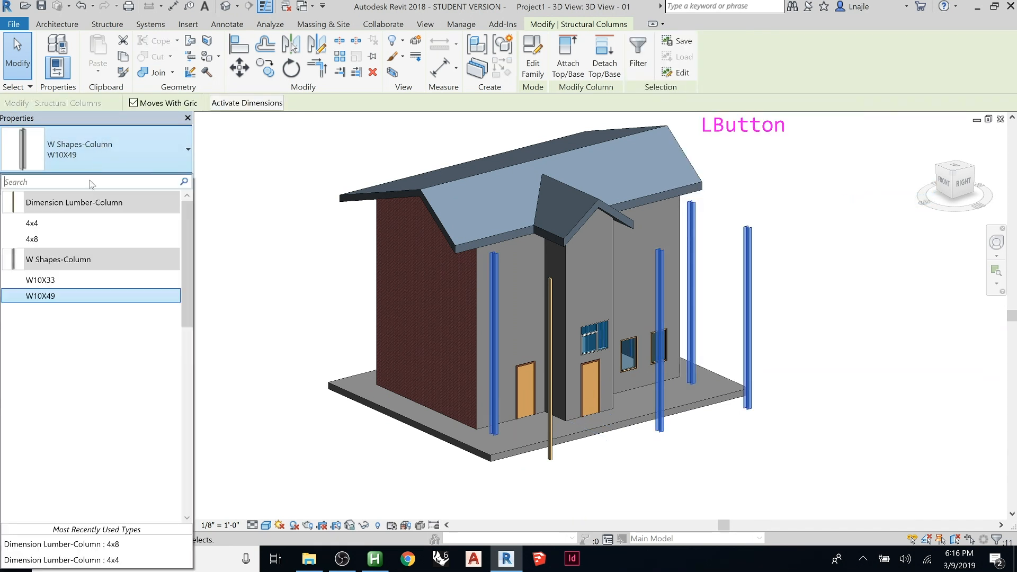
{"action": "left_click", "coordinate": [72, 239]}
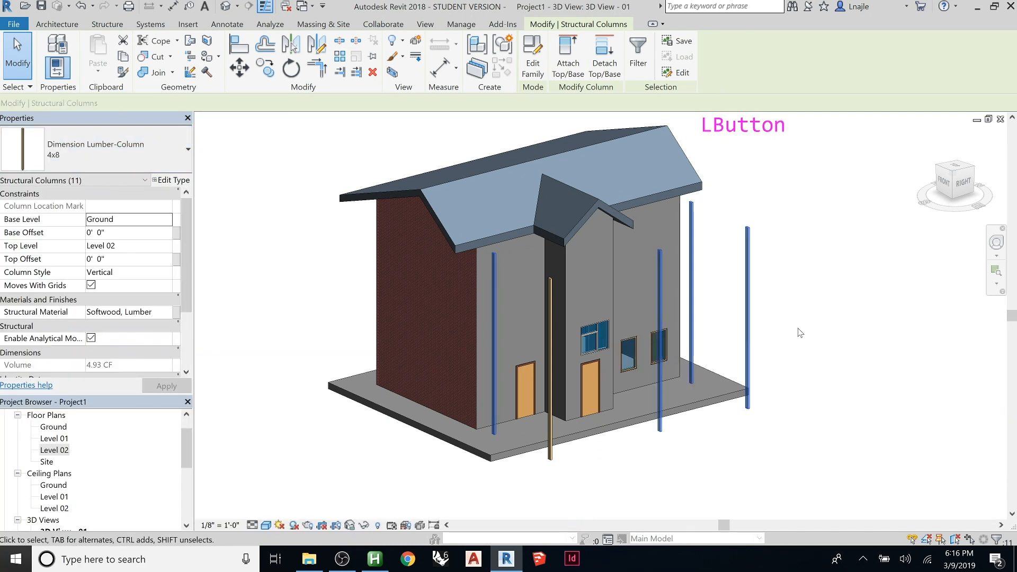
{"action": "left_click", "coordinate": [815, 348]}
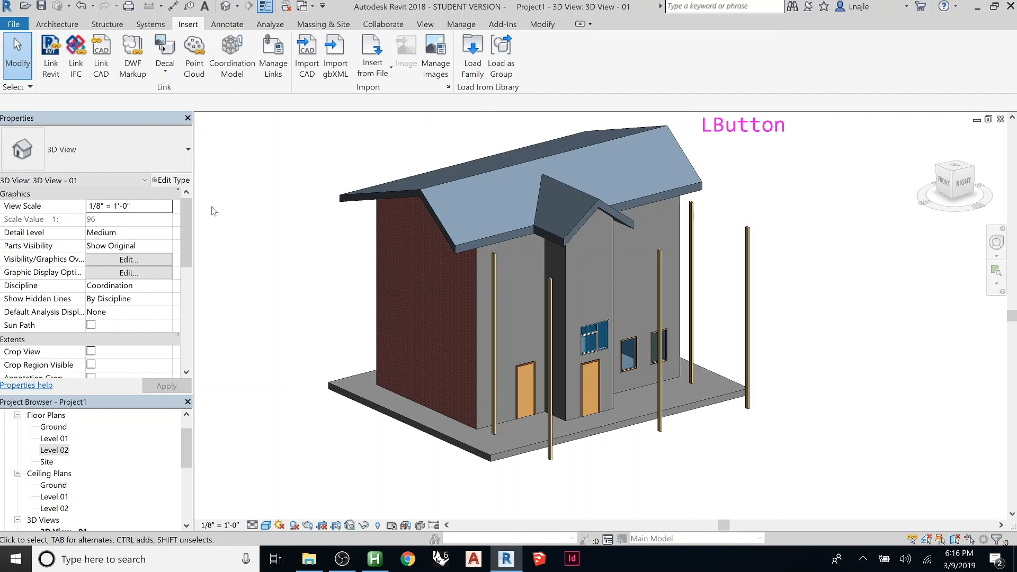
Duplicate the 4x8 type of the column at grid intersection D3 as a new type named 8x8
{"action": "left_click", "coordinate": [555, 342]}
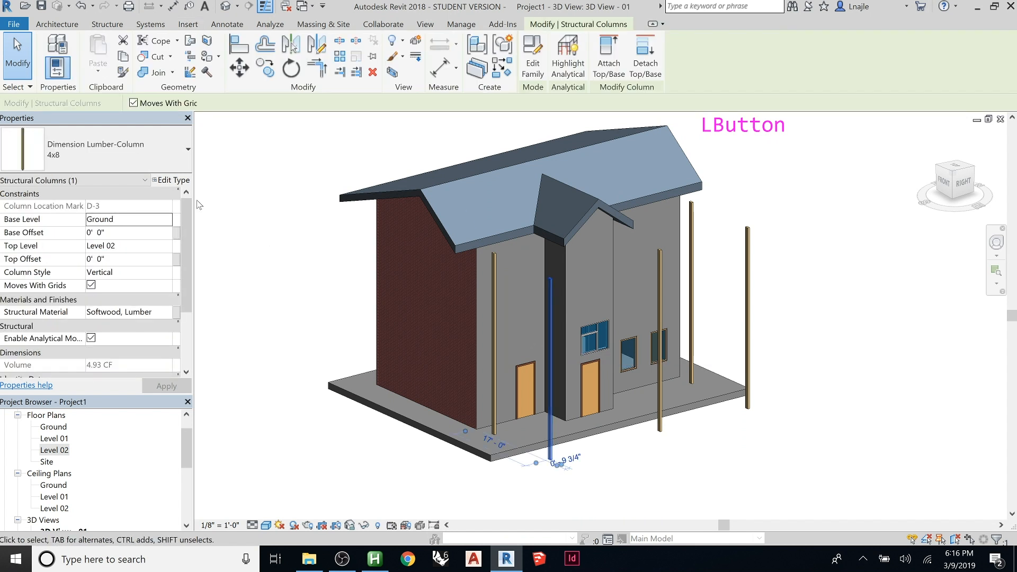
{"action": "left_click", "coordinate": [174, 181]}
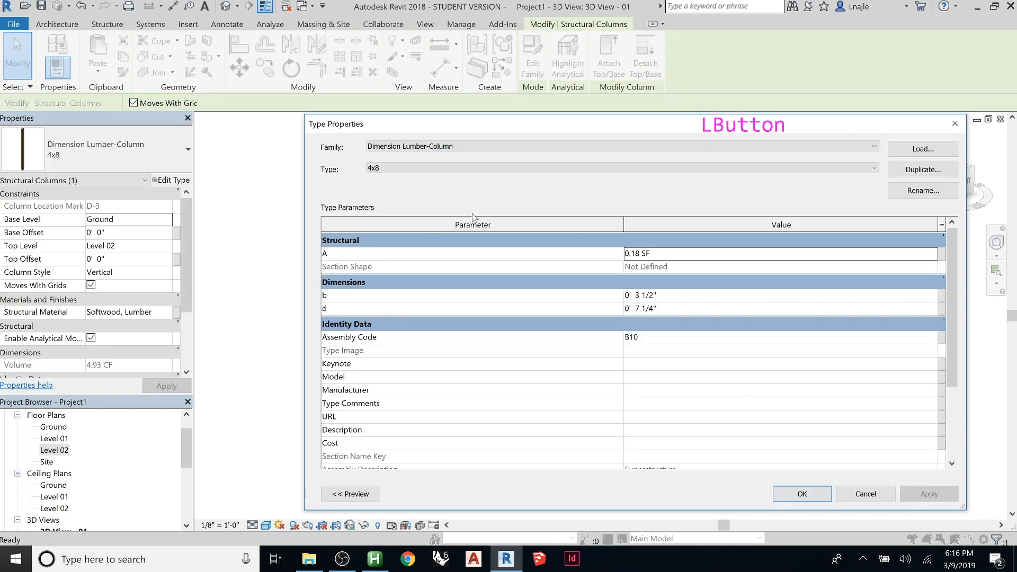
{"action": "left_click", "coordinate": [922, 170]}
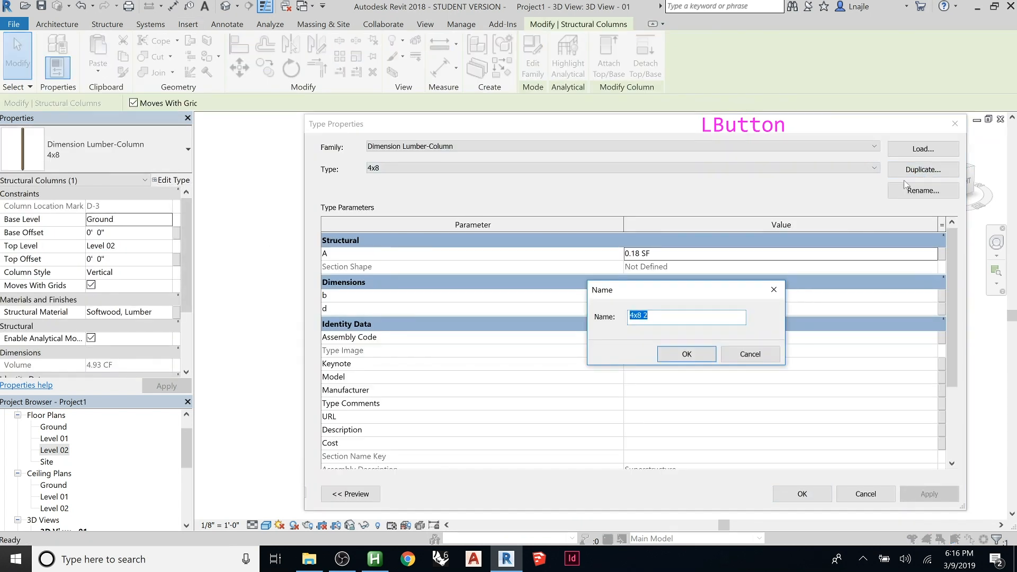
{"action": "left_click_drag", "start_coordinate": [656, 316], "coordinate": [627, 316]}
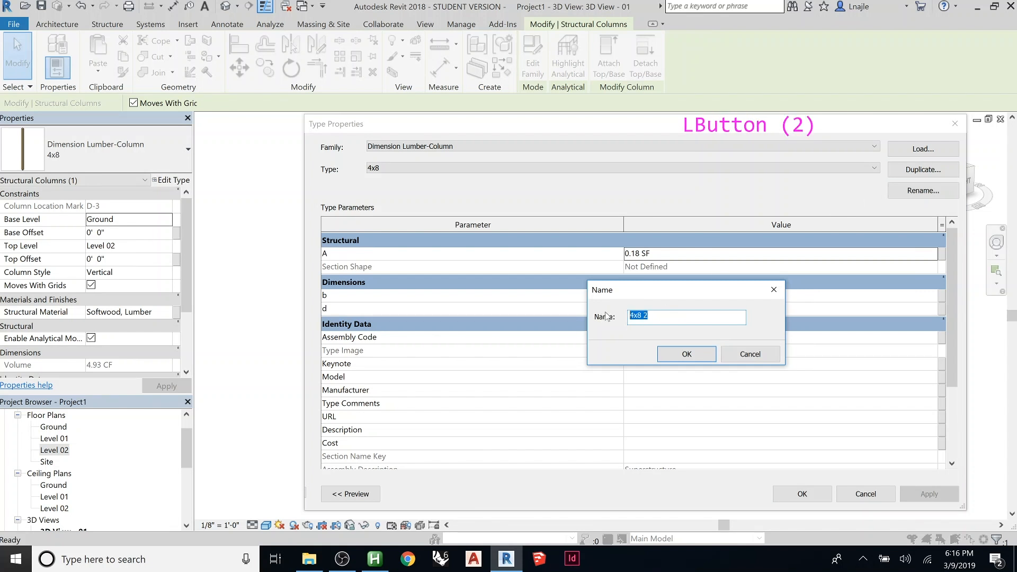
{"action": "type", "text": "8x8"}
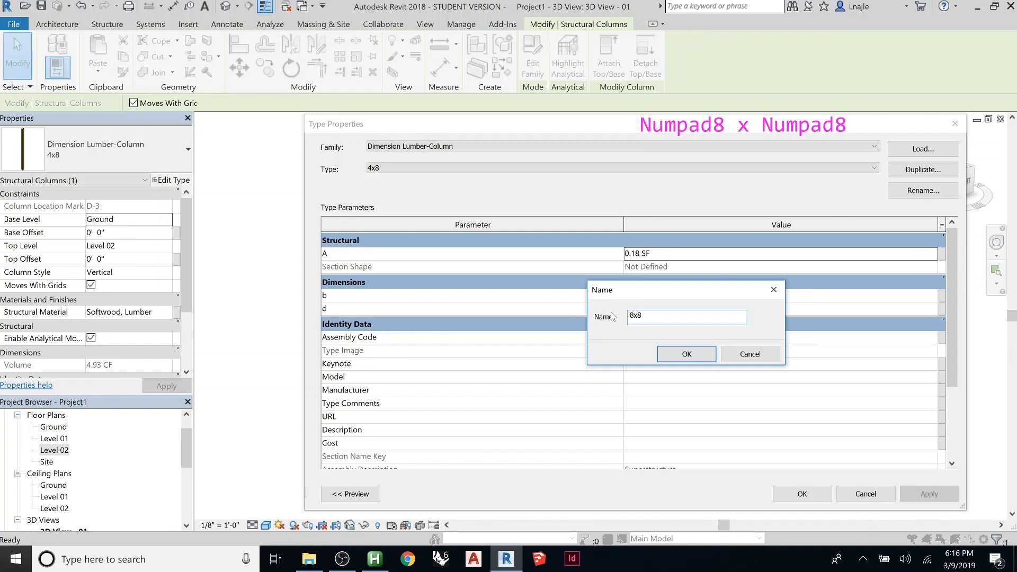
{"action": "left_click", "coordinate": [705, 359]}
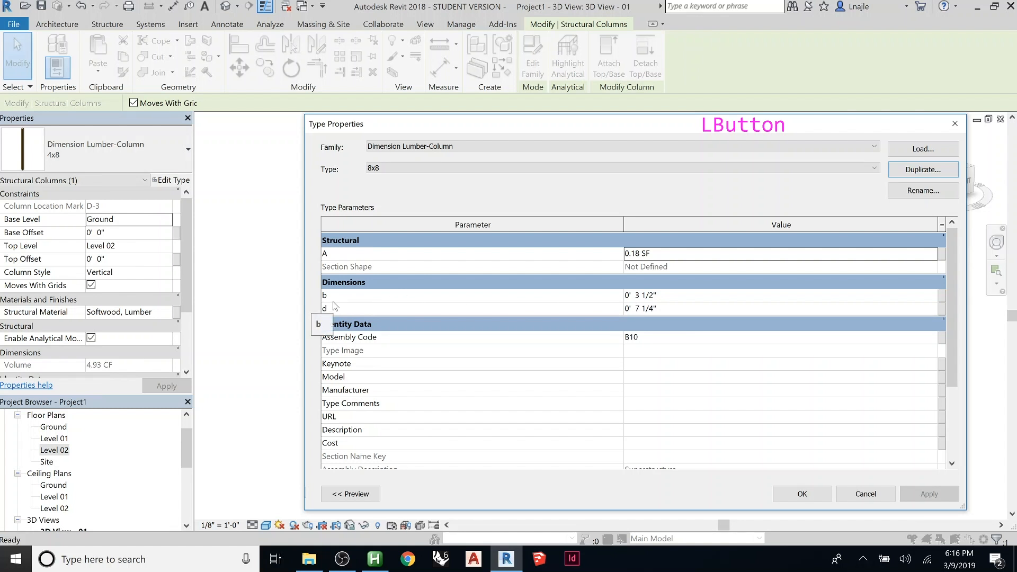
Set the 8x8 column type's b dimension to 7 1/4" and apply the new type to the D3 column
{"action": "left_click", "coordinate": [637, 300]}
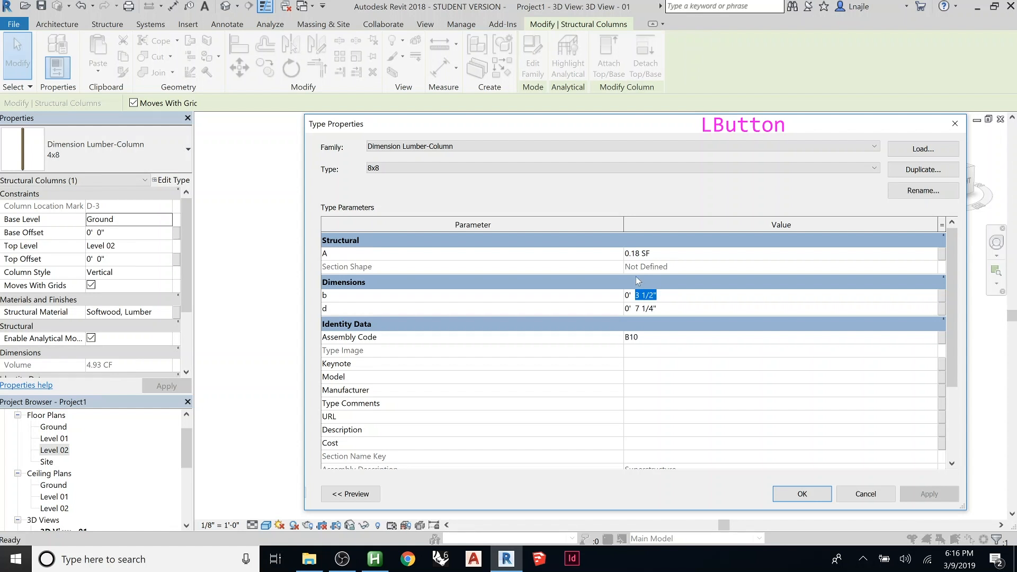
{"action": "type", "text": "7"}
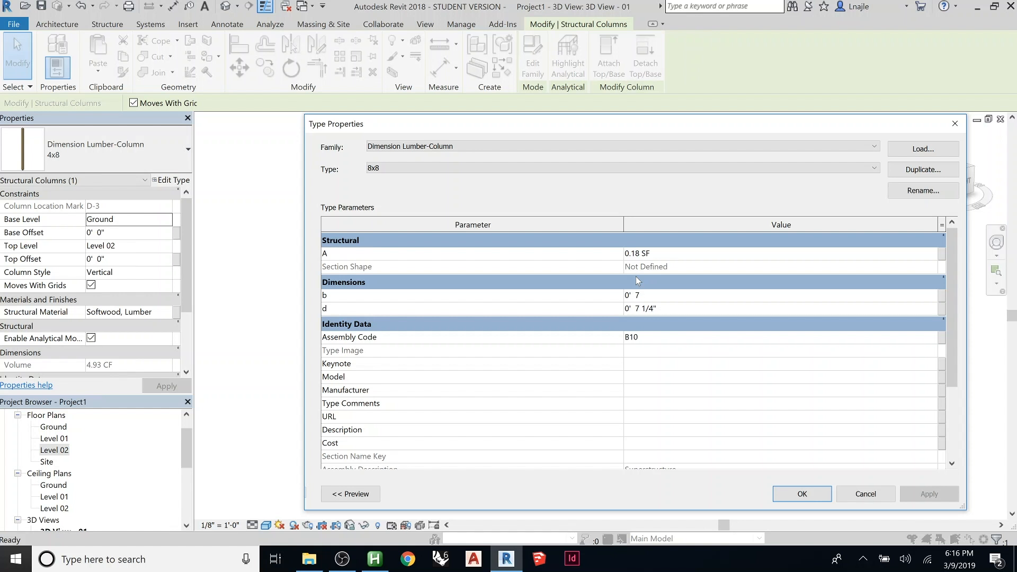
{"action": "type", "text": " .25"}
{"action": "key", "text": "KP_Enter"}
{"action": "key", "text": "KP_Enter"}
{"action": "key", "text": "Left"}
{"action": "key", "text": "Left"}
{"action": "key", "text": "Left"}
{"action": "key", "text": "BackSpace"}
{"action": "key", "text": "Return"}
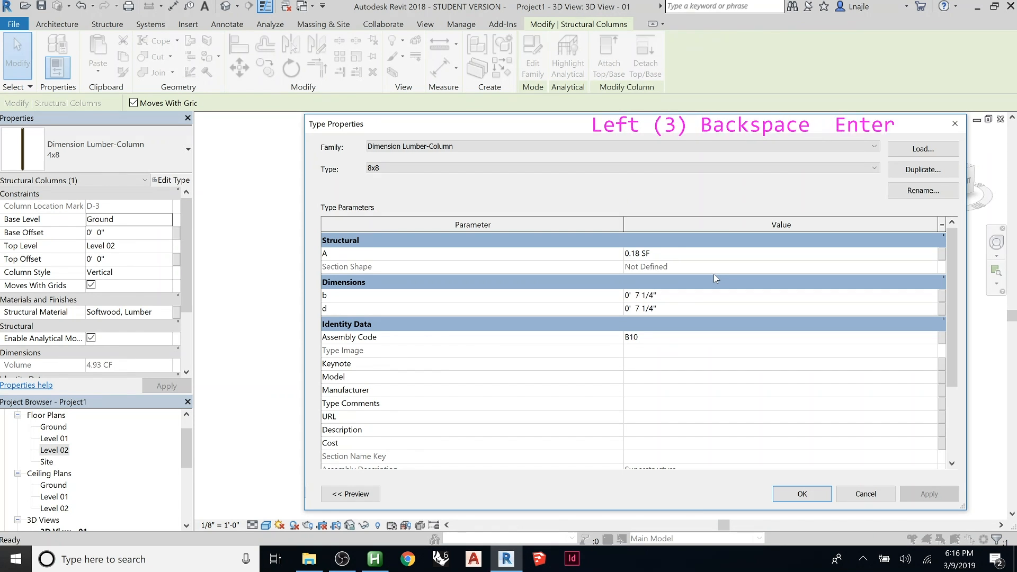
{"action": "left_click", "coordinate": [803, 494]}
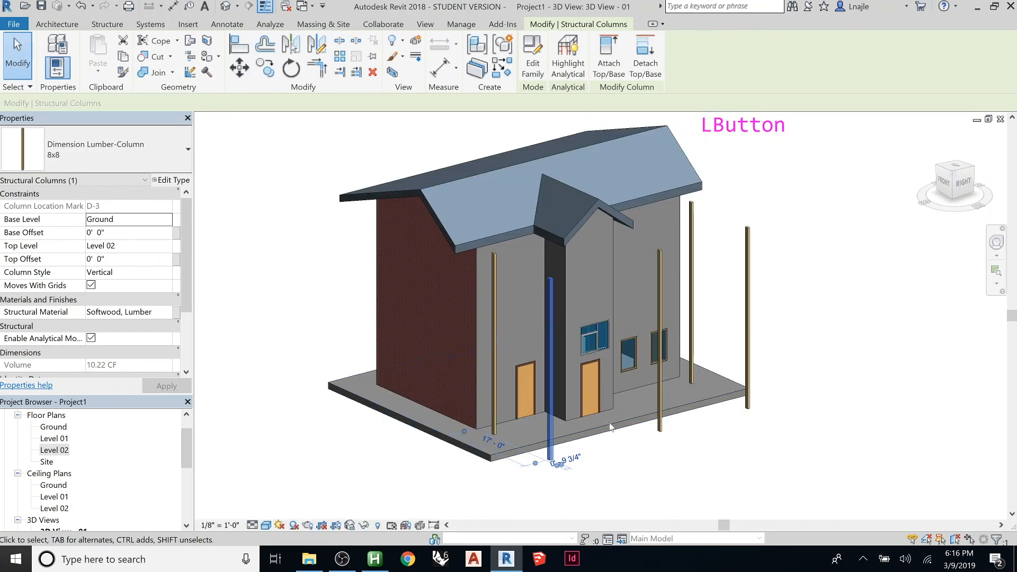
{"action": "left_click", "coordinate": [612, 487]}
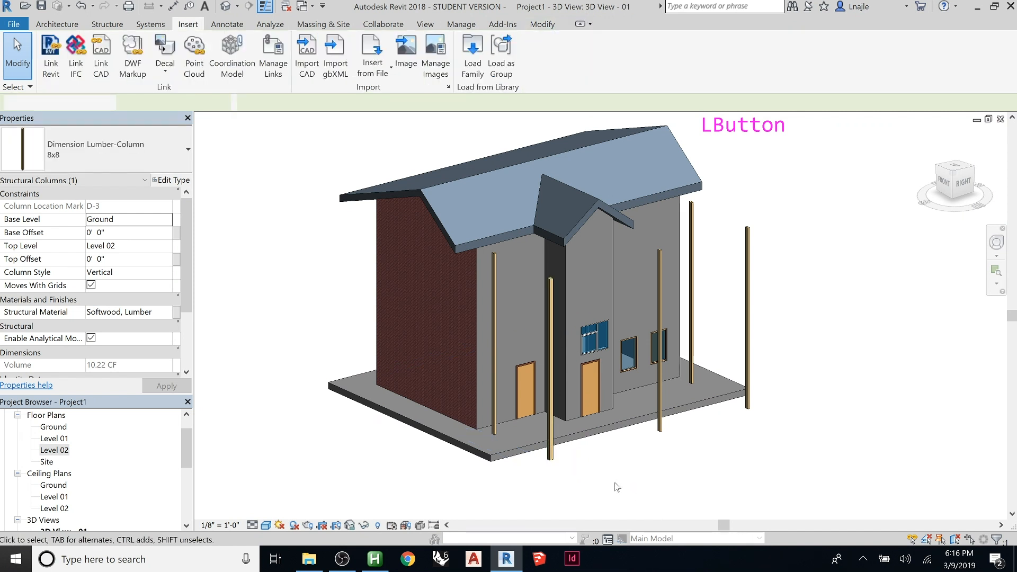
Match the D3 column's 8x8 type onto the columns at grid intersections D2, D1 and C1
{"action": "key", "text": "m"}
{"action": "key", "text": "a"}
{"action": "left_click", "coordinate": [553, 466]}
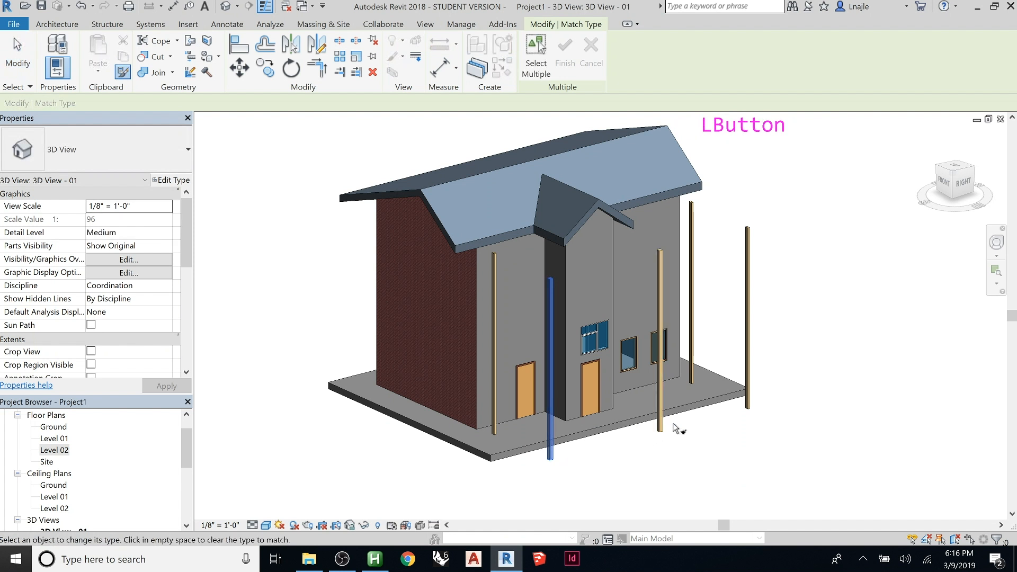
{"action": "left_click", "coordinate": [750, 382]}
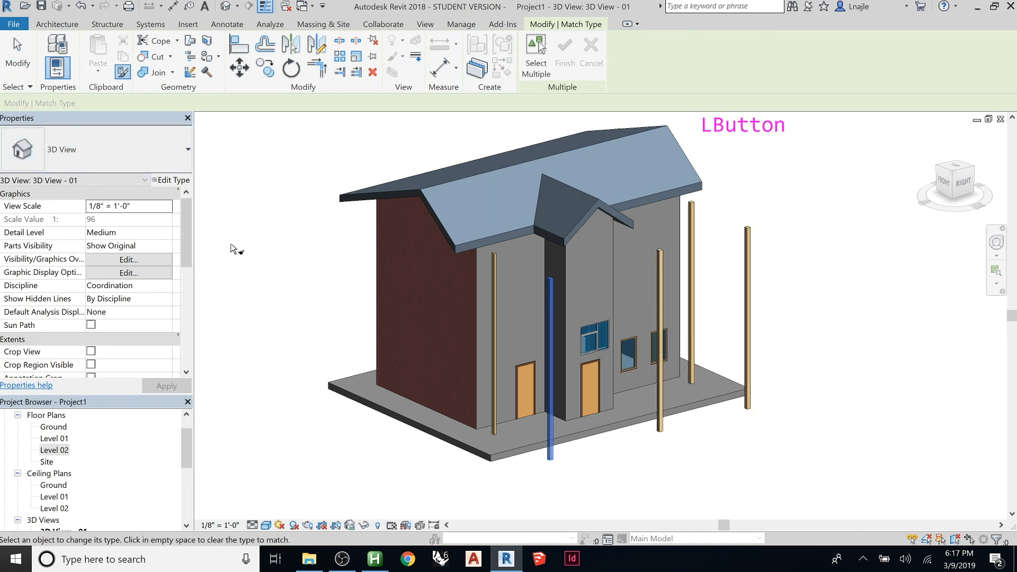
{"action": "key", "text": "Escape"}
{"action": "left_click", "coordinate": [494, 265]}
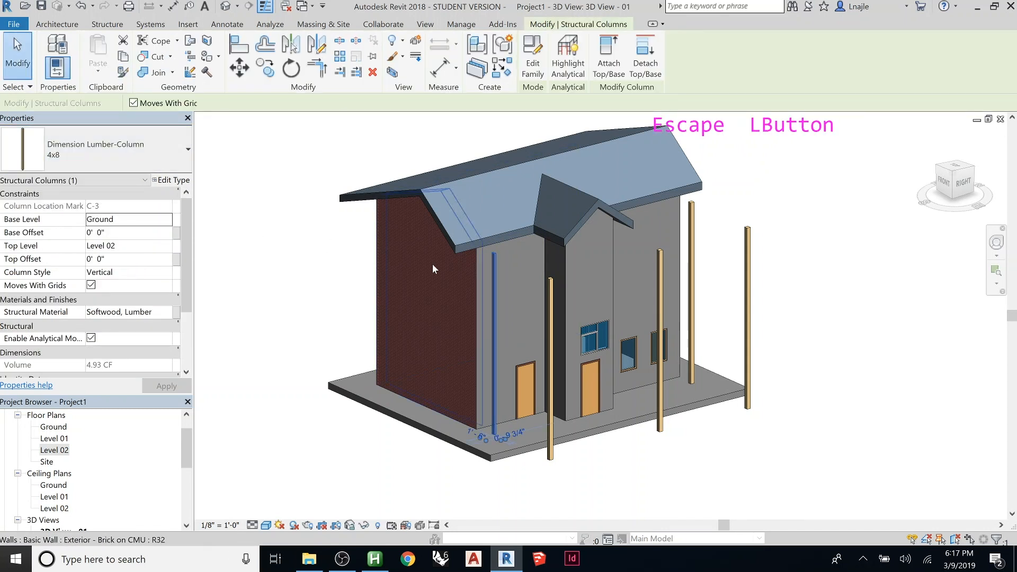
{"action": "right_click", "coordinate": [493, 266]}
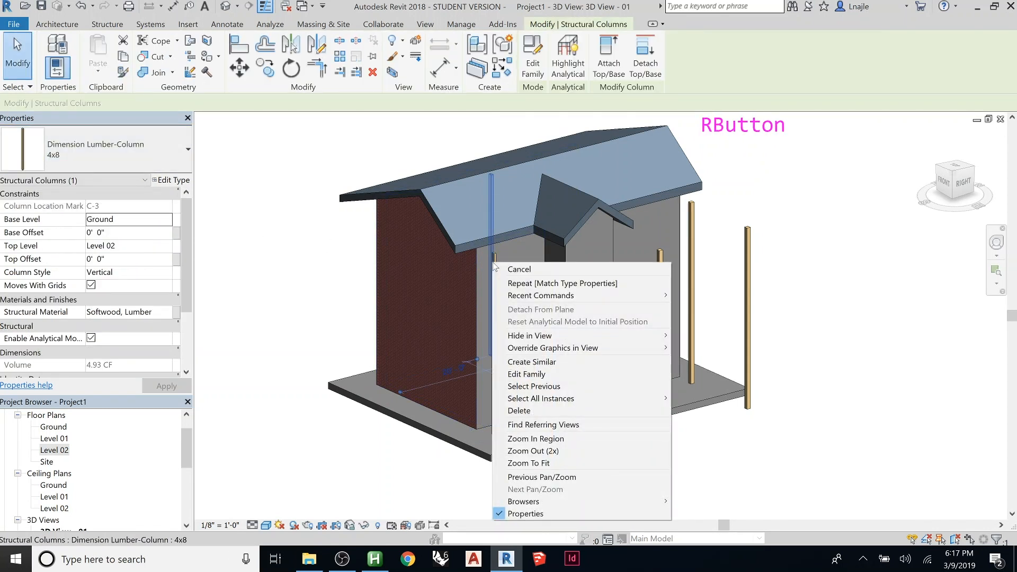
{"action": "key", "text": "Escape"}
Switch to the Ground floor plan, clear the column selection and locate the column at grid intersection B2
{"action": "key", "text": "ctrl+Tab"}
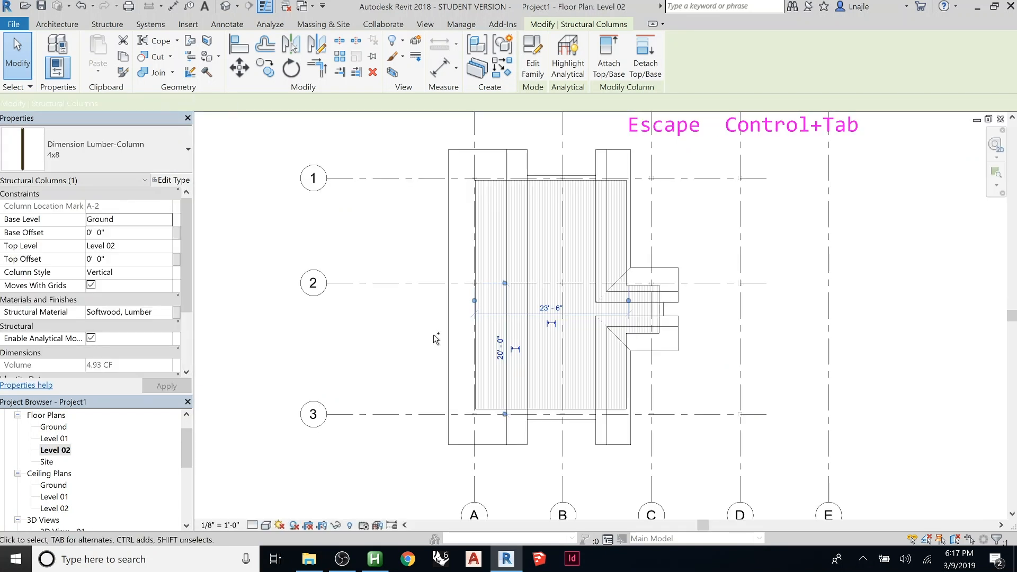
{"action": "key", "text": "ctrl+Tab"}
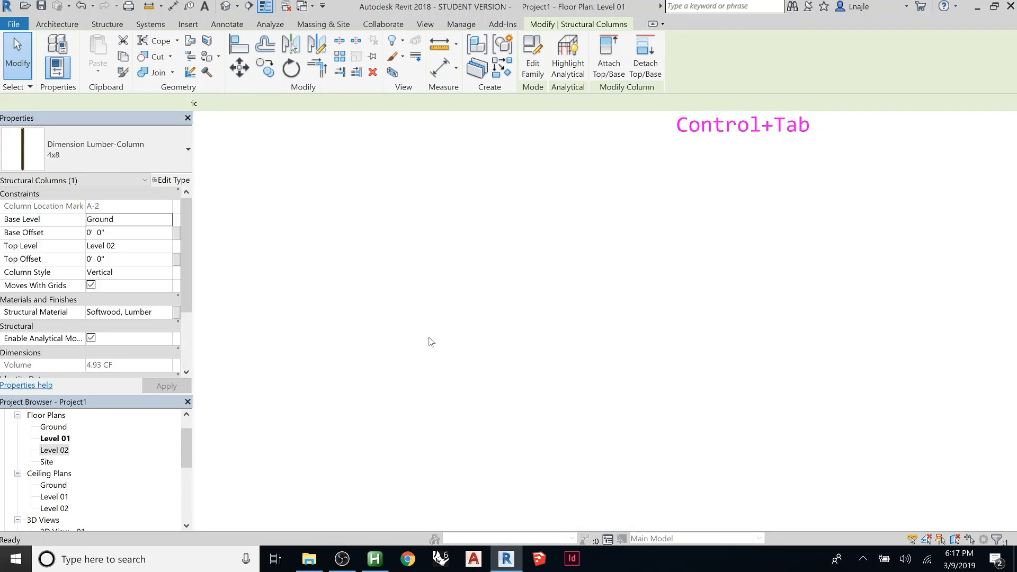
{"action": "key", "text": "ctrl+Tab"}
{"action": "scroll", "coordinate": [526, 340], "scroll_direction": "up", "scroll_amount": 5}
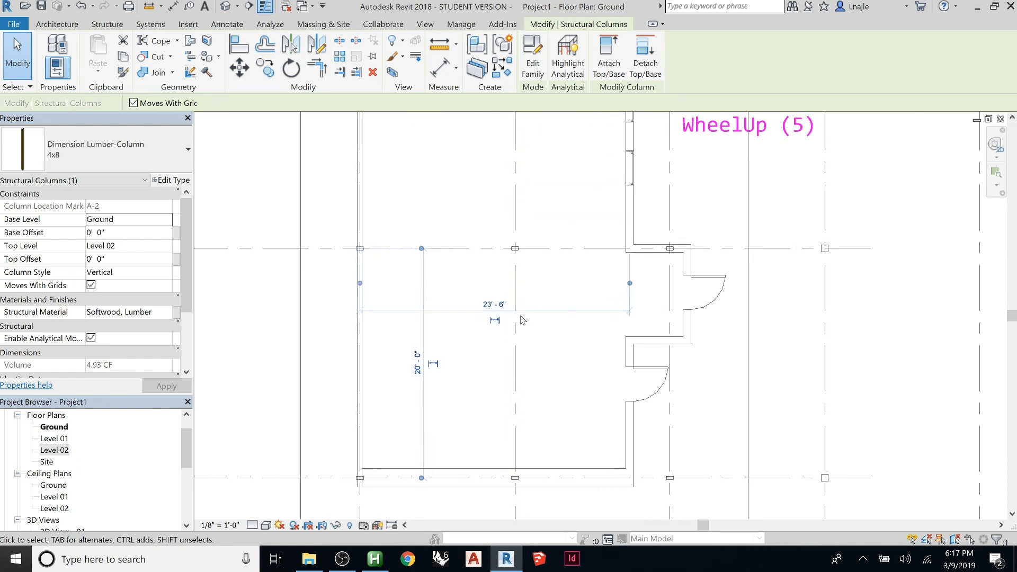
{"action": "key", "text": "Escape"}
{"action": "left_click", "coordinate": [515, 250]}
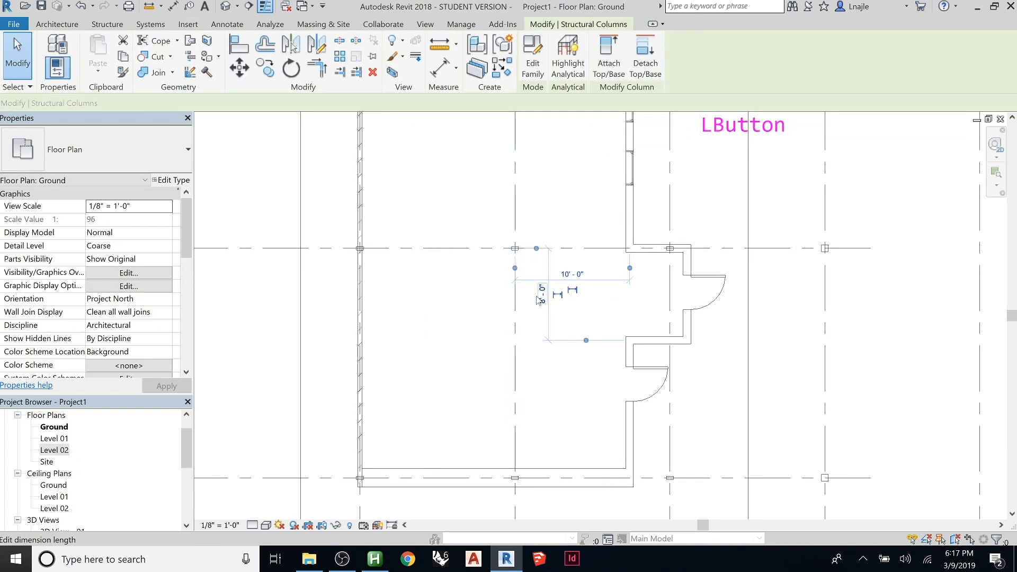
{"action": "left_click", "coordinate": [495, 224]}
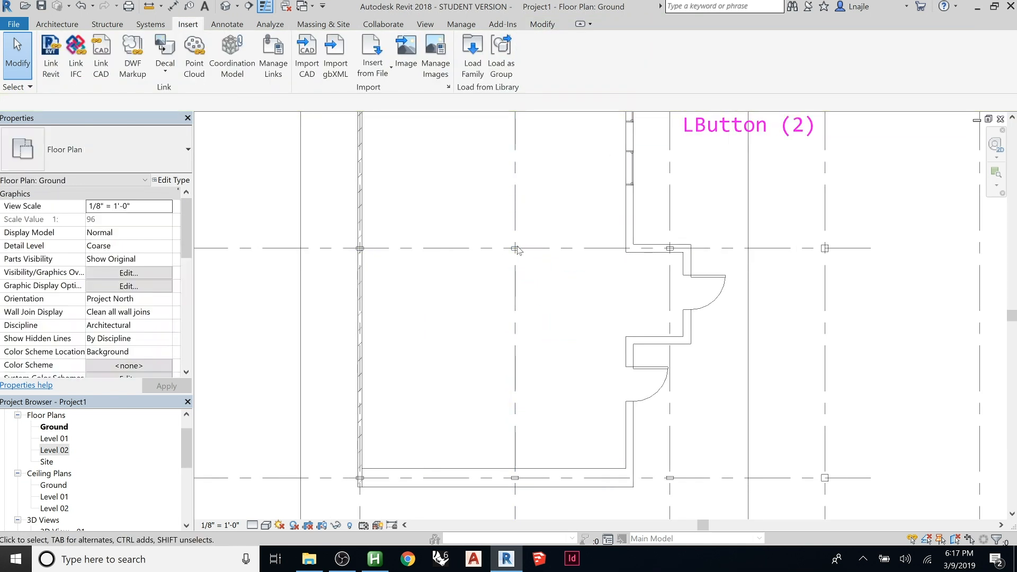
Select all 4x8 columns in the entire project from the B2 column and change them to the 8x8 type
{"action": "left_click", "coordinate": [516, 248]}
{"action": "right_click", "coordinate": [516, 249]}
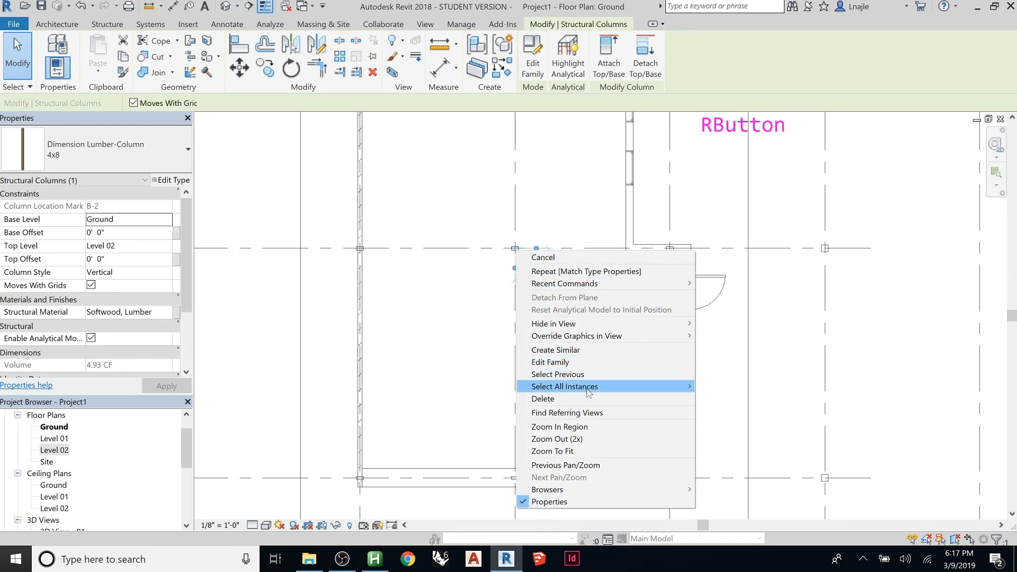
{"action": "mouse_move", "coordinate": [636, 386]}
{"action": "left_click", "coordinate": [740, 401]}
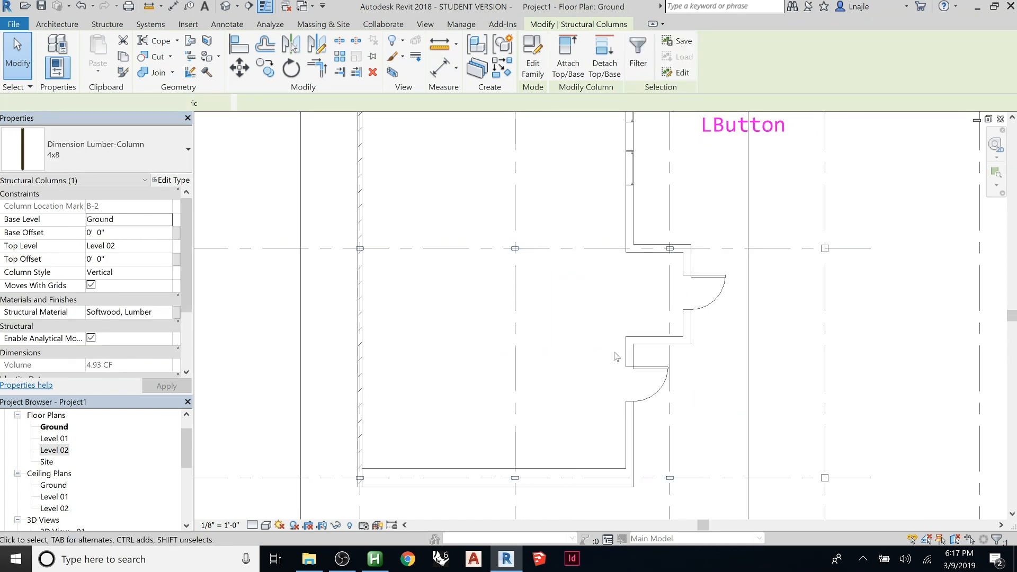
{"action": "left_click", "coordinate": [84, 151]}
{"action": "left_click", "coordinate": [79, 256]}
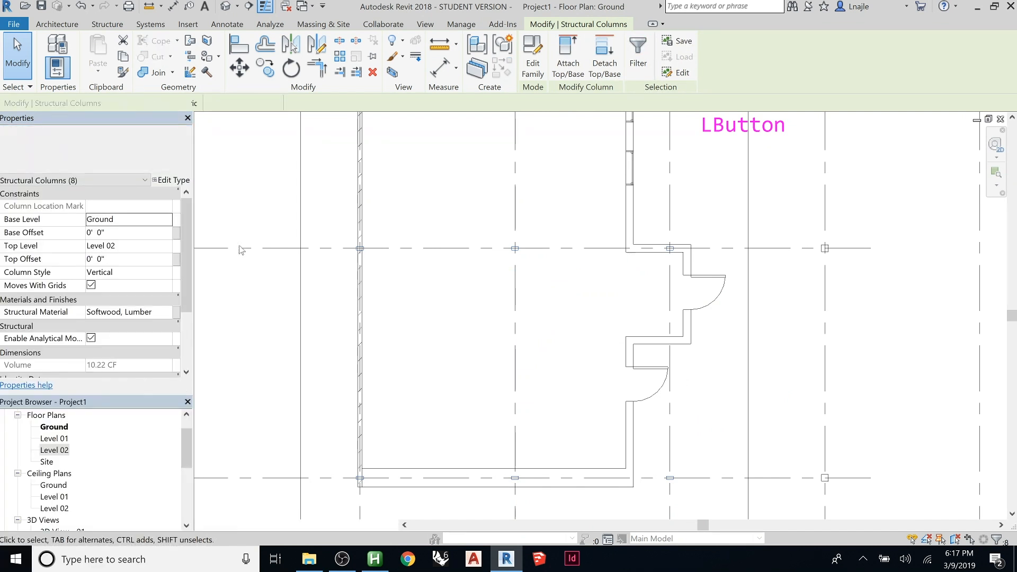
{"action": "key", "text": "Escape"}
Check the updated columns across the whole Ground floor plan and in 3D View - 01
{"action": "scroll", "coordinate": [413, 265], "scroll_direction": "down", "scroll_amount": 3}
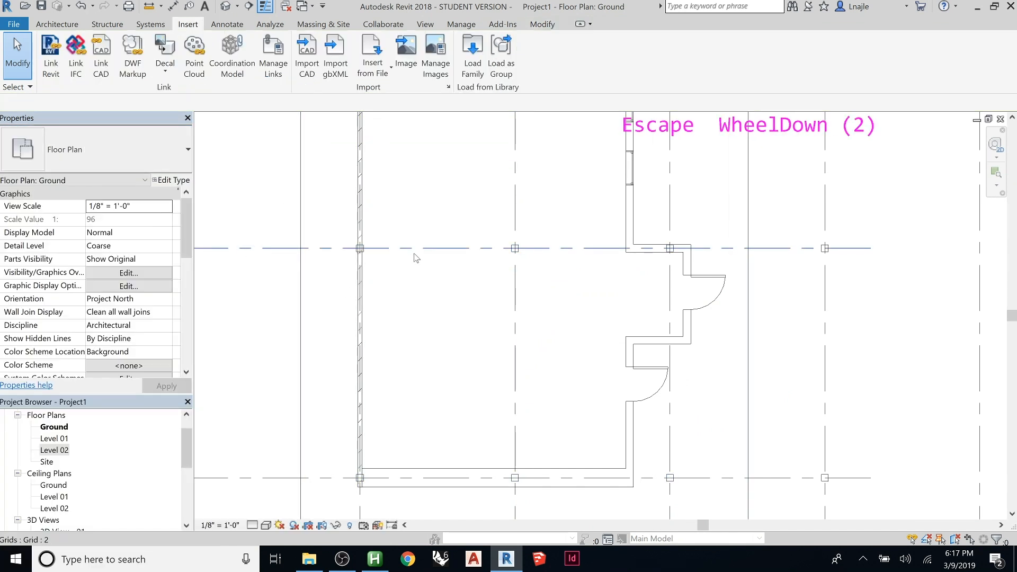
{"action": "scroll", "coordinate": [472, 357], "scroll_direction": "down", "scroll_amount": 2}
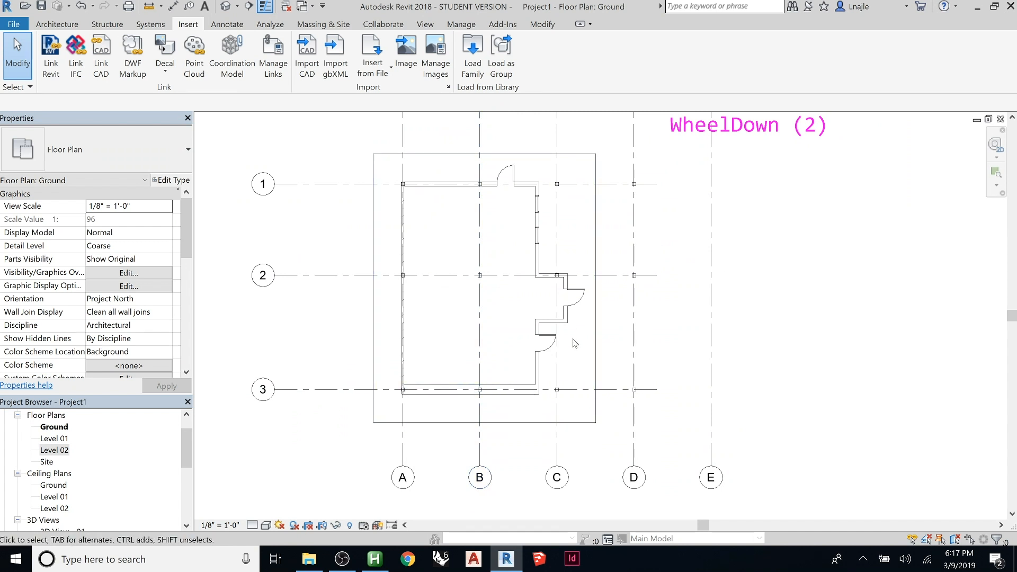
{"action": "key", "text": "ctrl+Tab"}
{"action": "key", "text": "ctrl+Tab"}
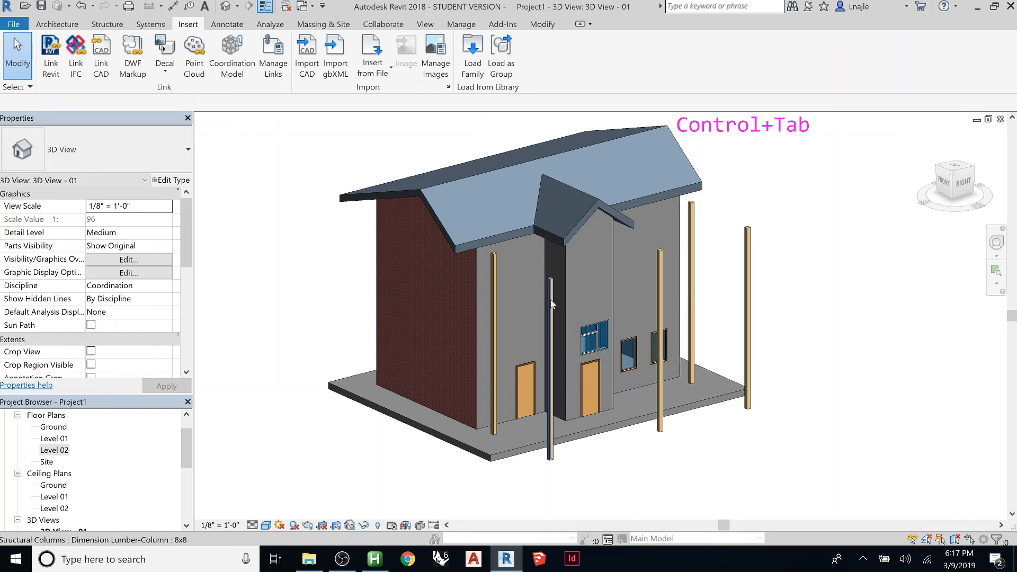
{"action": "middle_click_drag", "start_coordinate": [554, 306], "coordinate": [568, 307], "text": "shift"}
In the Level 01 plan, edit the floor boundary and move its five east-side sketch lines out to the columns on grid D
{"action": "key", "text": "ctrl+Tab"}
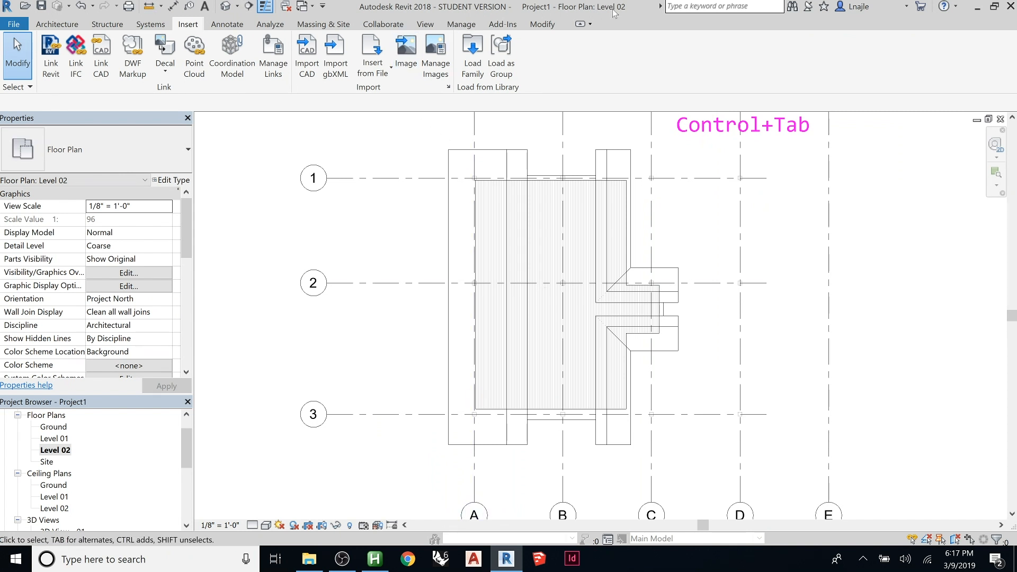
{"action": "key", "text": "ctrl+Tab"}
{"action": "left_click", "coordinate": [603, 219]}
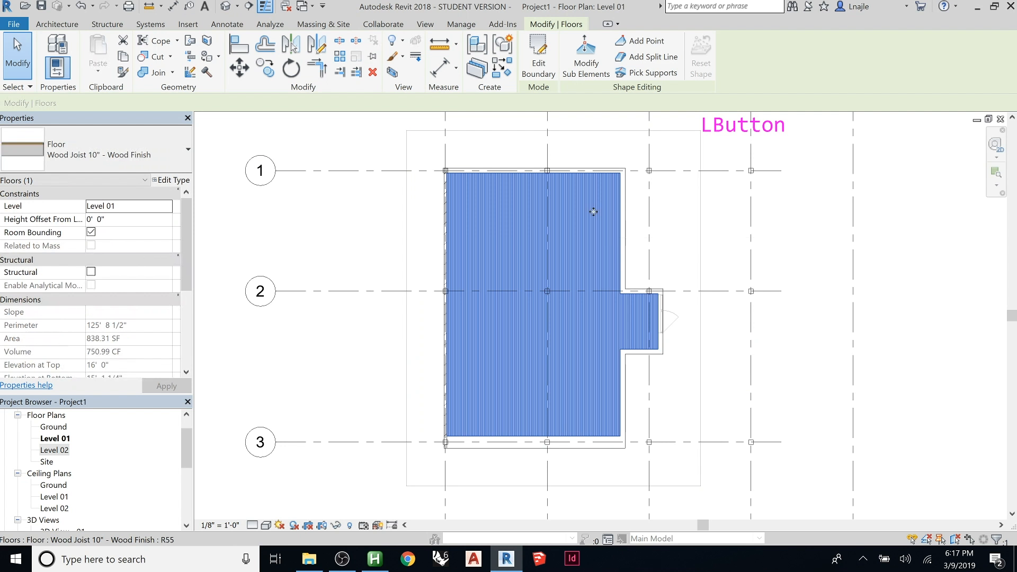
{"action": "left_click", "coordinate": [539, 65]}
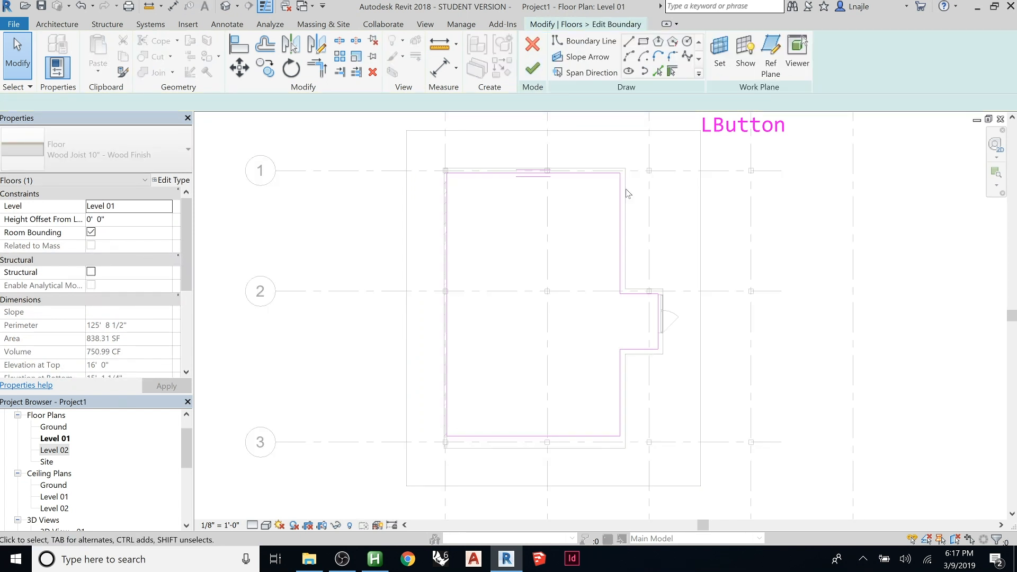
{"action": "mouse_move", "coordinate": [702, 254]}
{"action": "middle_mouse_down", "text": "shift"}
{"action": "mouse_move", "coordinate": [560, 237]}
{"action": "mouse_move", "coordinate": [514, 263]}
{"action": "mouse_move", "coordinate": [510, 246]}
{"action": "middle_mouse_up", "text": "shift"}
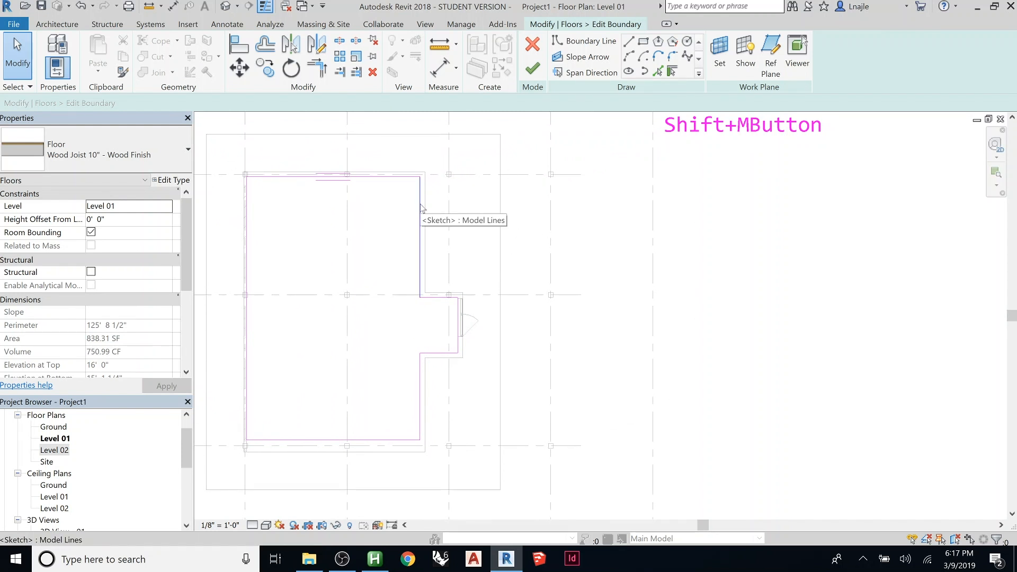
{"action": "mouse_move", "coordinate": [403, 159]}
{"action": "left_mouse_down"}
{"action": "mouse_move", "coordinate": [519, 465]}
{"action": "mouse_move", "coordinate": [508, 455]}
{"action": "left_mouse_up"}
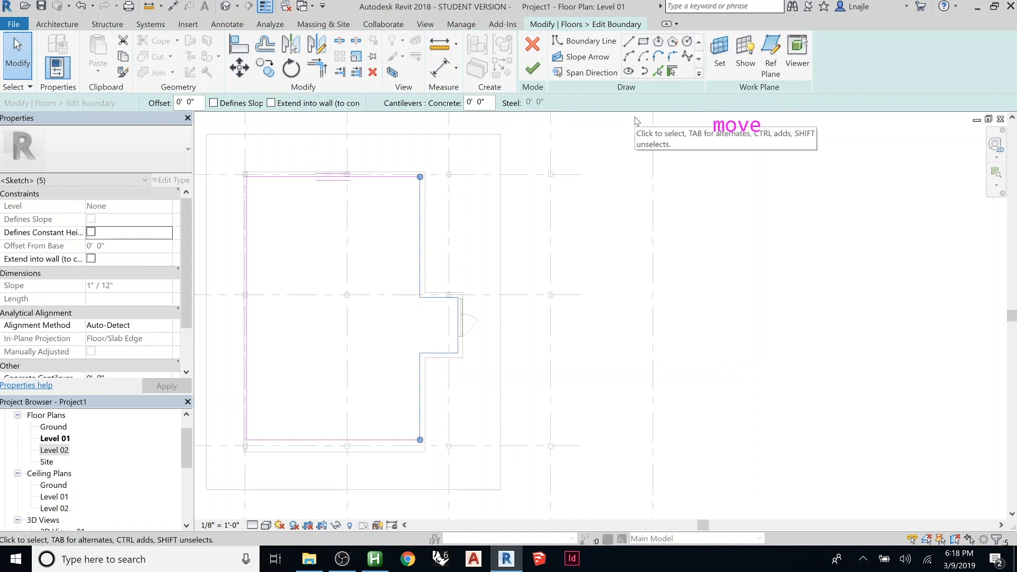
{"action": "left_click", "coordinate": [251, 79]}
{"action": "left_click", "coordinate": [419, 178]}
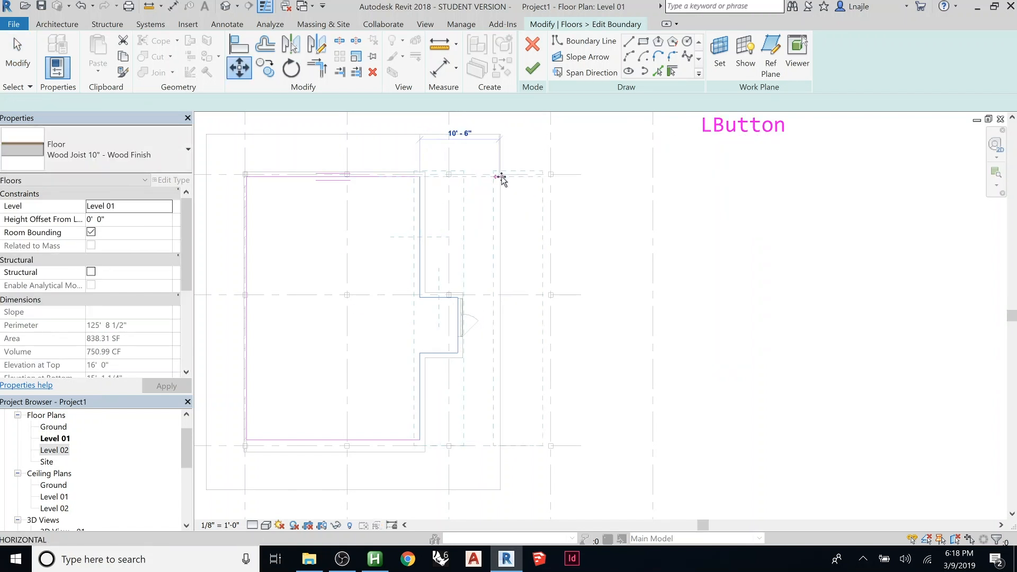
{"action": "left_click", "coordinate": [554, 178]}
{"action": "left_click", "coordinate": [533, 68]}
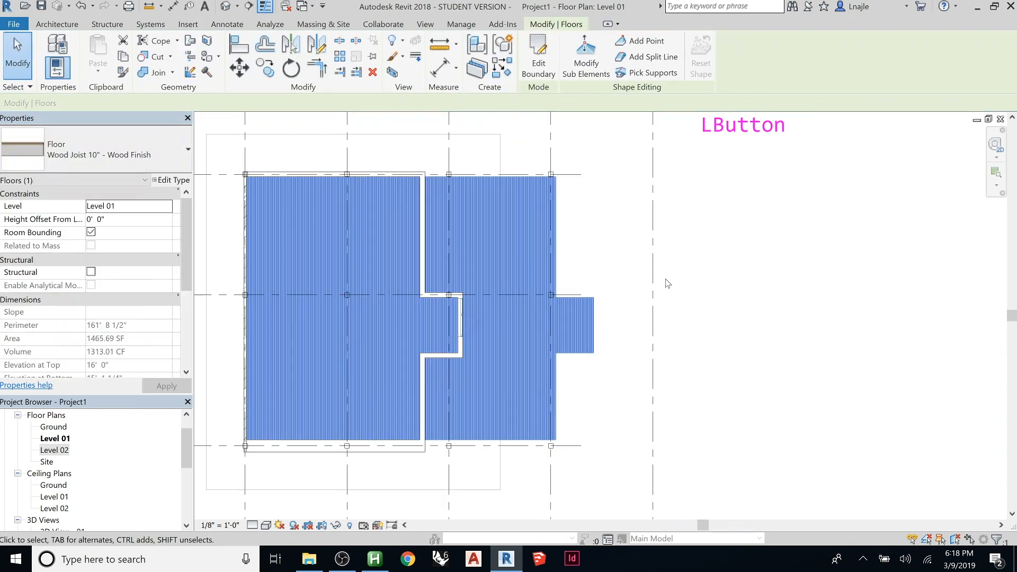
Clear the floor selection and inspect the extended Level 01 floor in 3D View - 01
{"action": "key", "text": "Escape"}
{"action": "key", "text": "Escape"}
{"action": "key", "text": "ctrl+Tab"}
{"action": "key", "text": "ctrl+Tab"}
{"action": "key", "text": "ctrl+Tab"}
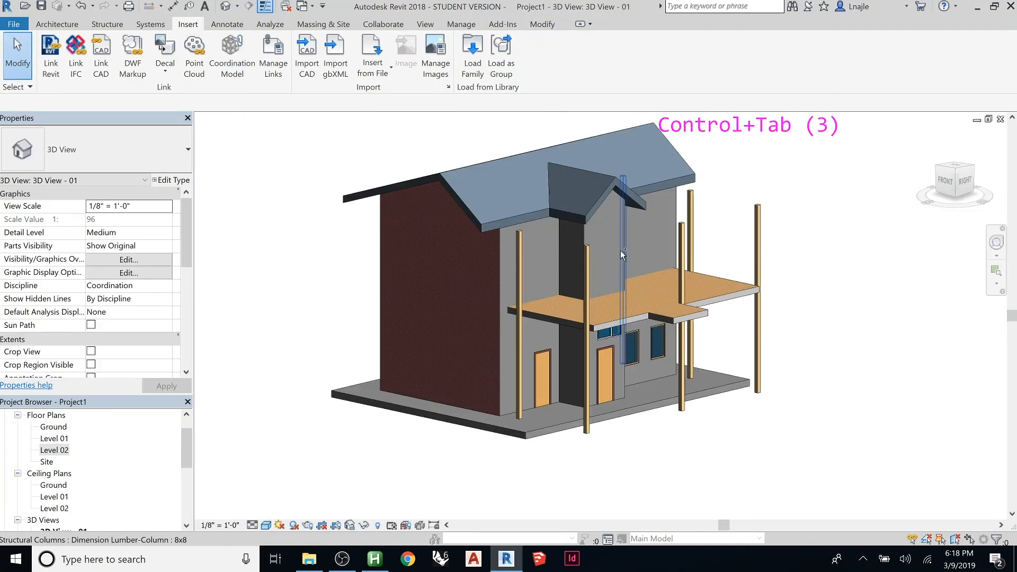
{"action": "middle_click_drag", "start_coordinate": [689, 329], "coordinate": [600, 296], "text": "shift"}
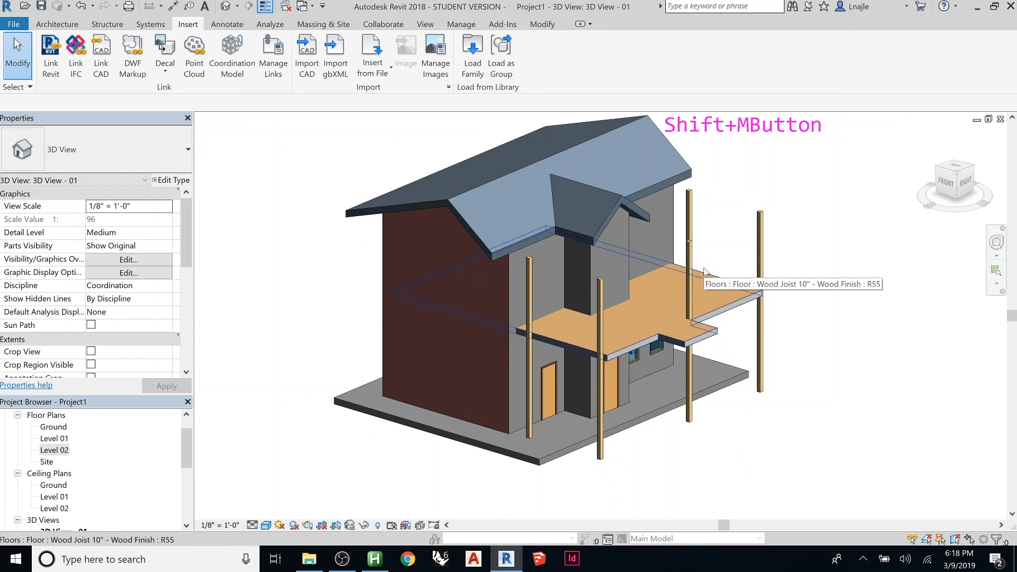
Edit the Ground floor slab's boundary and align its outer edge beside the columns with the projecting edge of the Level 01 floor
{"action": "left_click", "coordinate": [616, 434]}
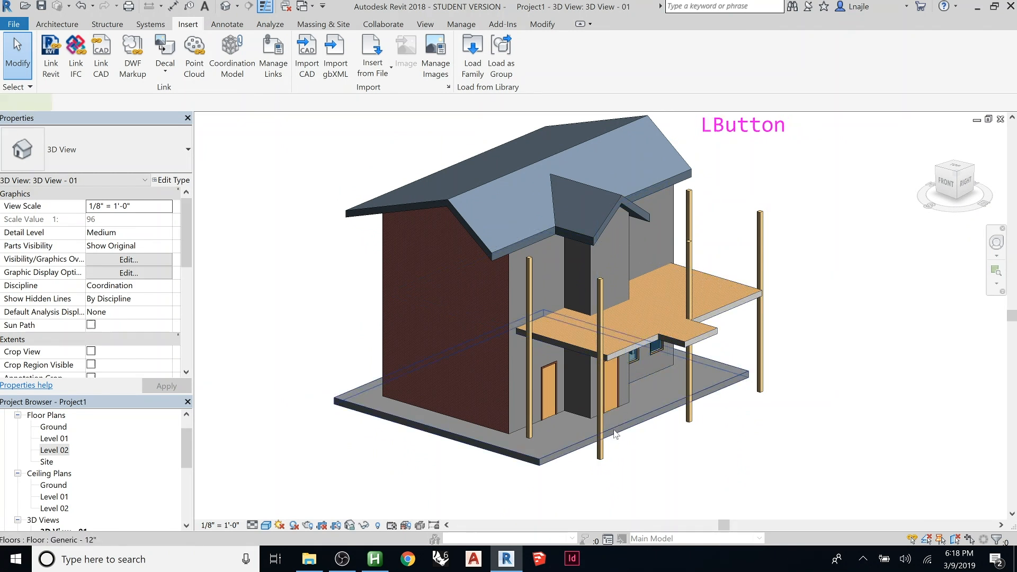
{"action": "scroll", "coordinate": [415, 277], "scroll_direction": "down", "scroll_amount": 2}
{"action": "scroll", "coordinate": [642, 437], "scroll_direction": "up", "scroll_amount": 1}
{"action": "scroll", "coordinate": [642, 438], "scroll_direction": "up", "scroll_amount": 1}
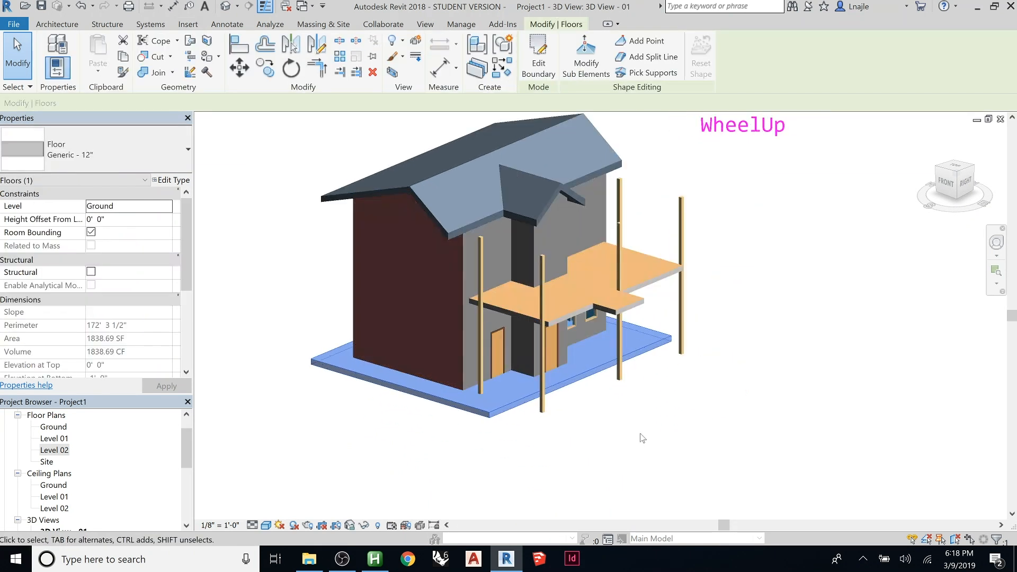
{"action": "left_click", "coordinate": [538, 59]}
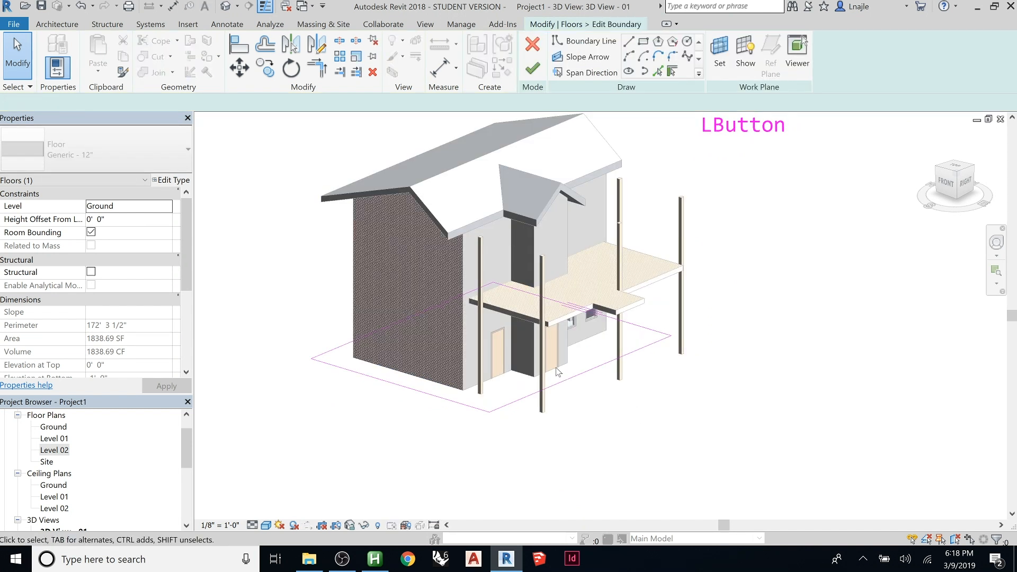
{"action": "key", "text": "a"}
{"action": "key", "text": "l"}
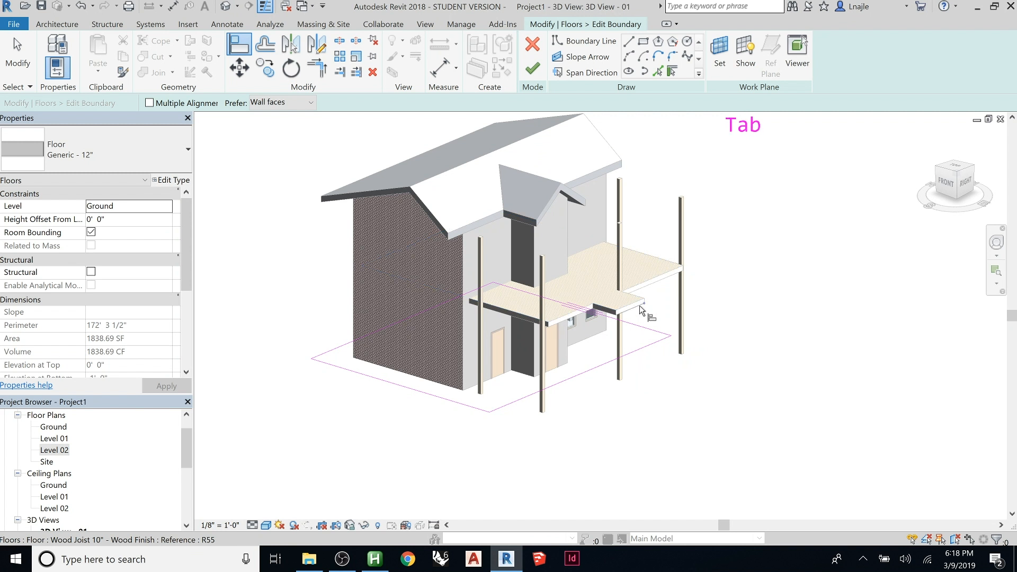
{"action": "key", "text": "Tab"}
{"action": "left_click", "coordinate": [641, 310]}
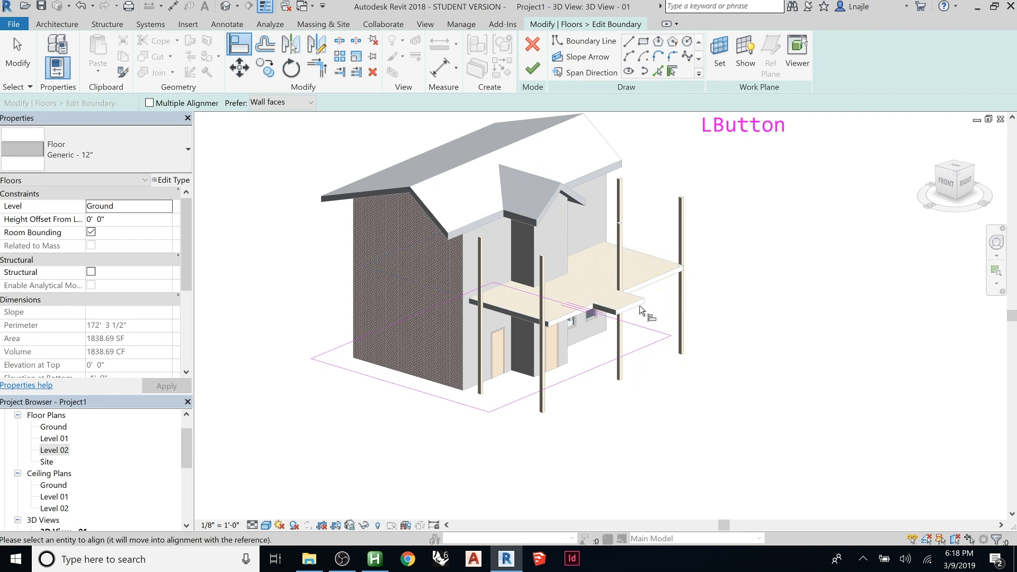
{"action": "left_click", "coordinate": [657, 343]}
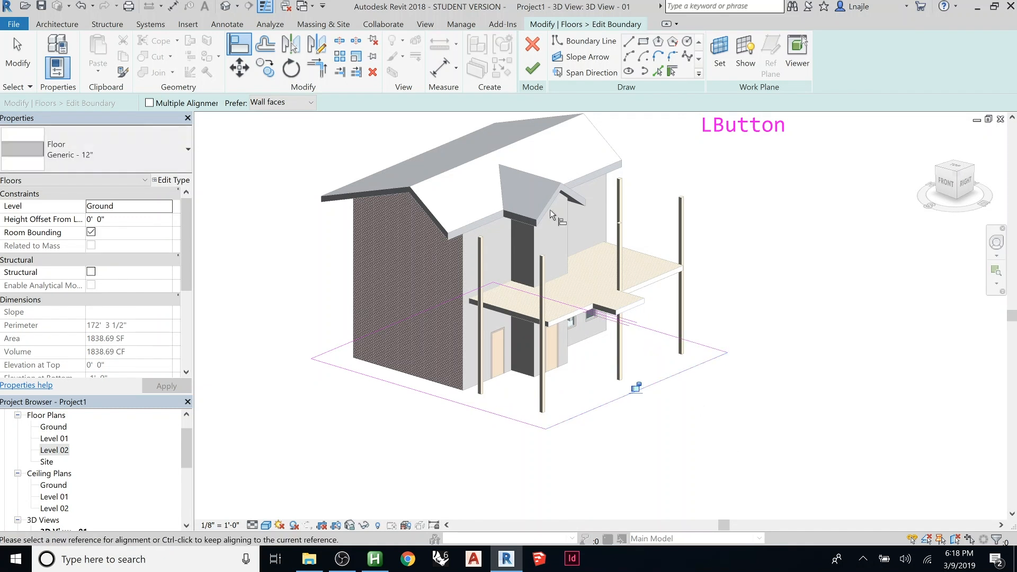
{"action": "left_click", "coordinate": [533, 68]}
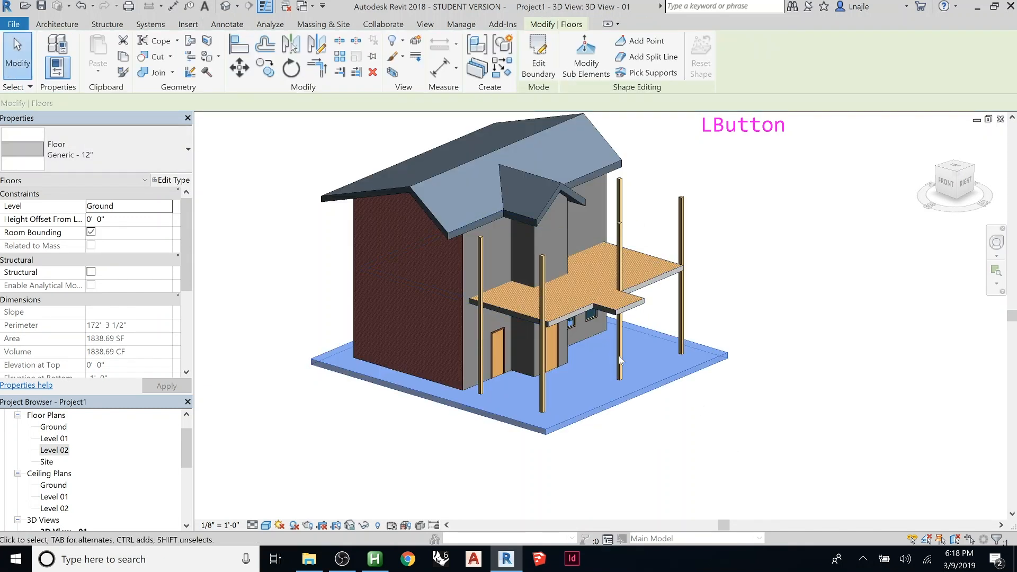
{"action": "key", "text": "Escape"}
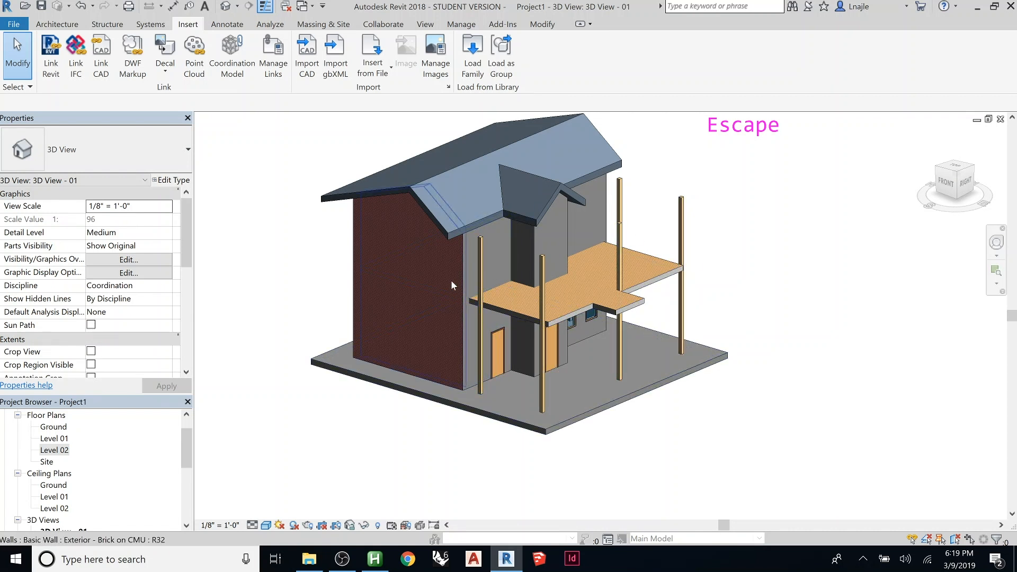
Set the top level of the five exterior 8x8 columns to Level 01
{"action": "left_click", "coordinate": [543, 263]}
{"action": "left_click", "coordinate": [485, 256], "text": "ctrl"}
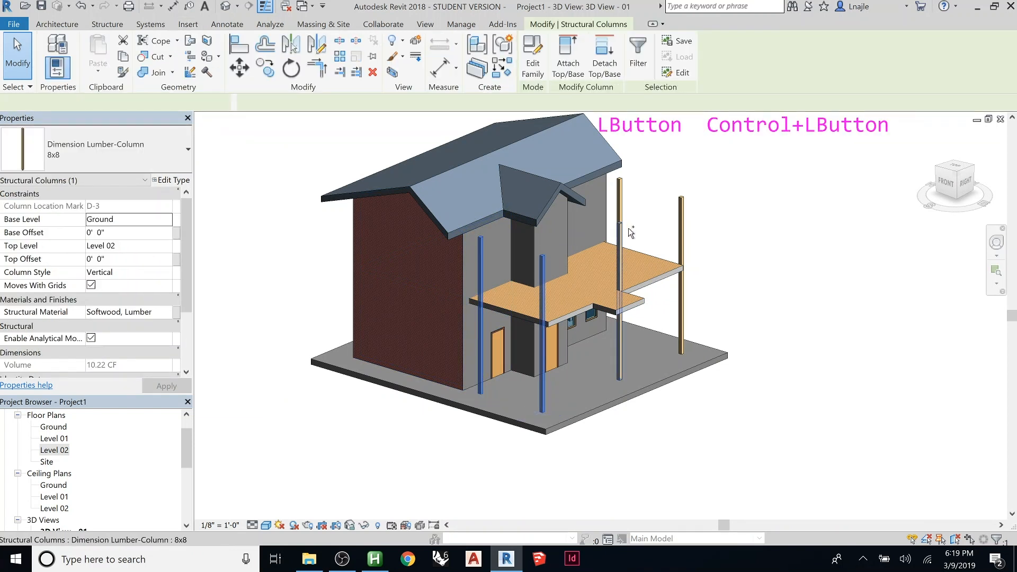
{"action": "left_click", "coordinate": [620, 212], "text": "ctrl"}
{"action": "left_click", "coordinate": [682, 205], "text": "ctrl"}
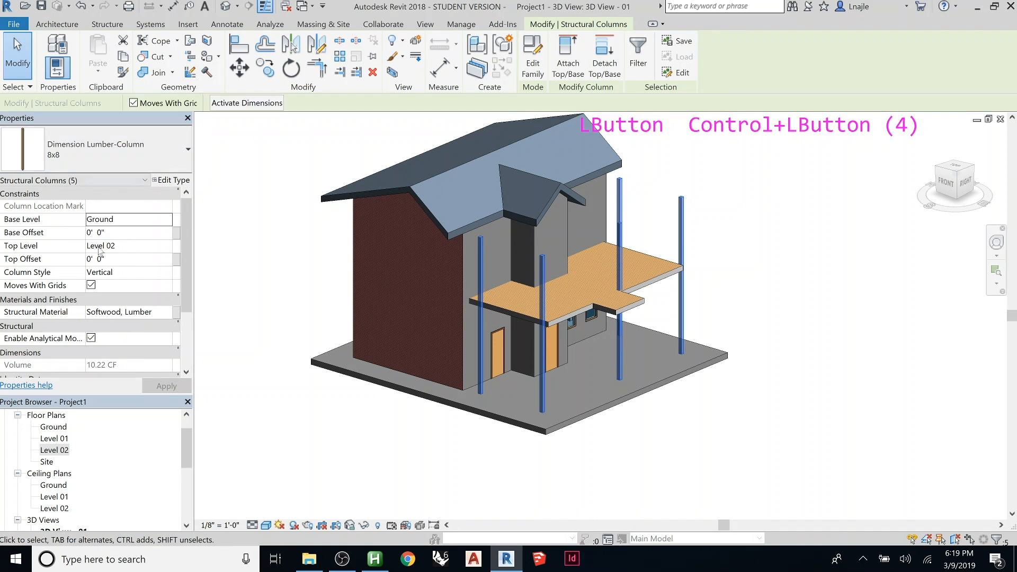
{"action": "left_click", "coordinate": [168, 249]}
{"action": "left_click", "coordinate": [168, 247]}
{"action": "left_click", "coordinate": [117, 268]}
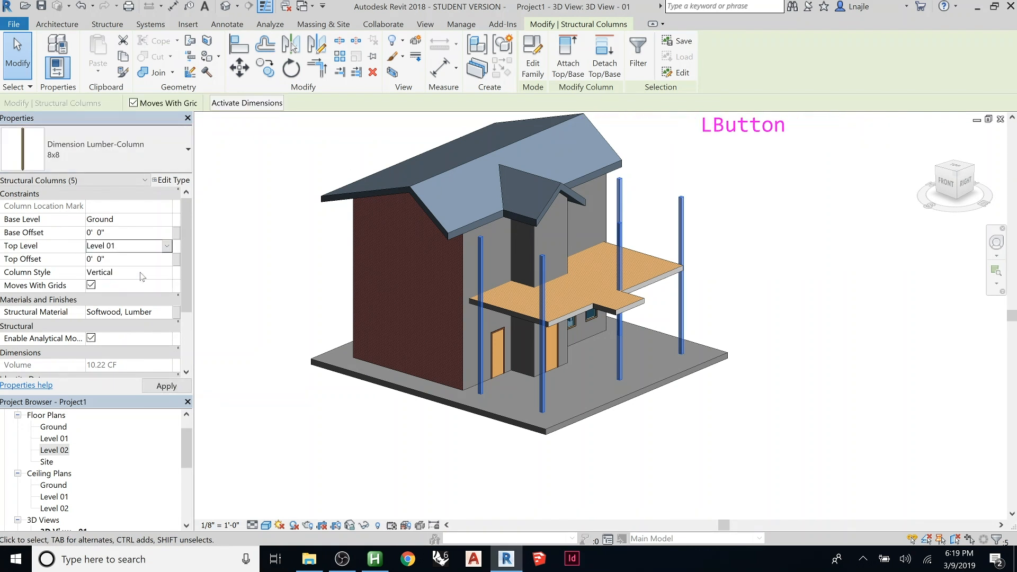
{"action": "left_click", "coordinate": [246, 260]}
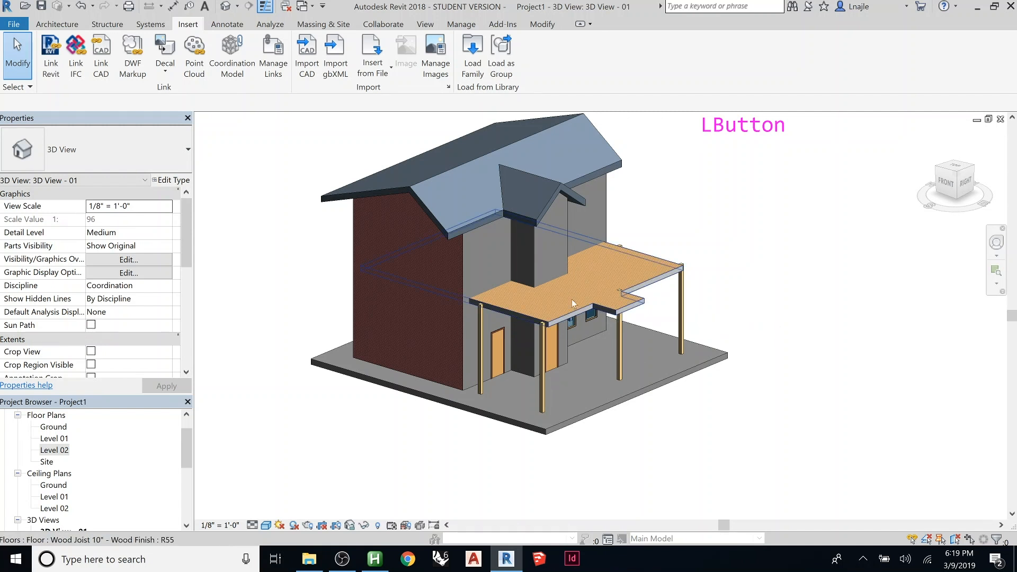
In the Level 01 plan, edit the floor boundary and delete the projecting bump-out lines and the edge segment between grids 2 and 3
{"action": "key", "text": "ctrl+Tab"}
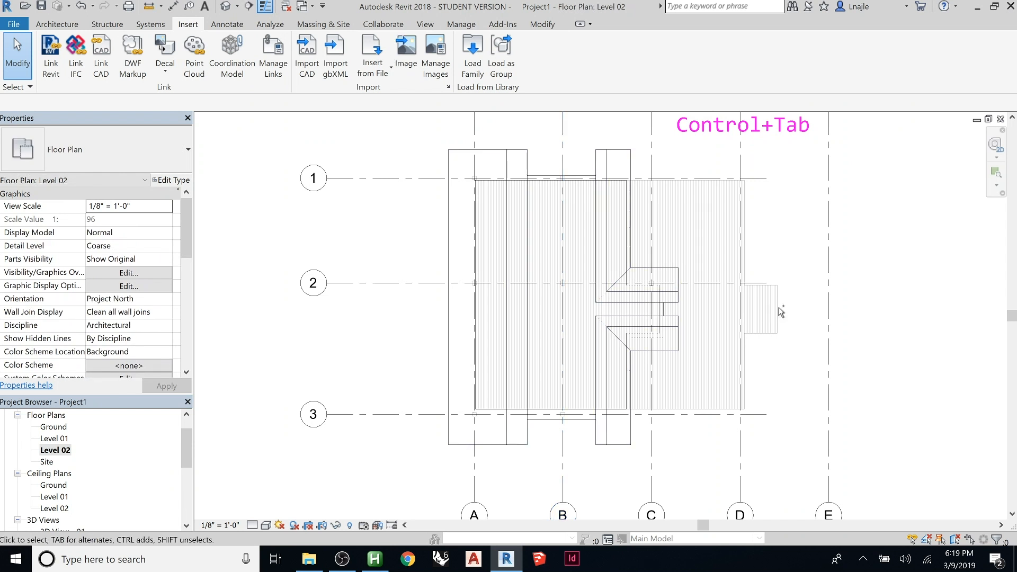
{"action": "key", "text": "ctrl+Tab"}
{"action": "left_click", "coordinate": [590, 315]}
{"action": "left_click", "coordinate": [539, 58]}
{"action": "left_click_drag", "start_coordinate": [575, 373], "coordinate": [552, 385]}
{"action": "key", "text": "Delete"}
{"action": "key", "text": "Delete"}
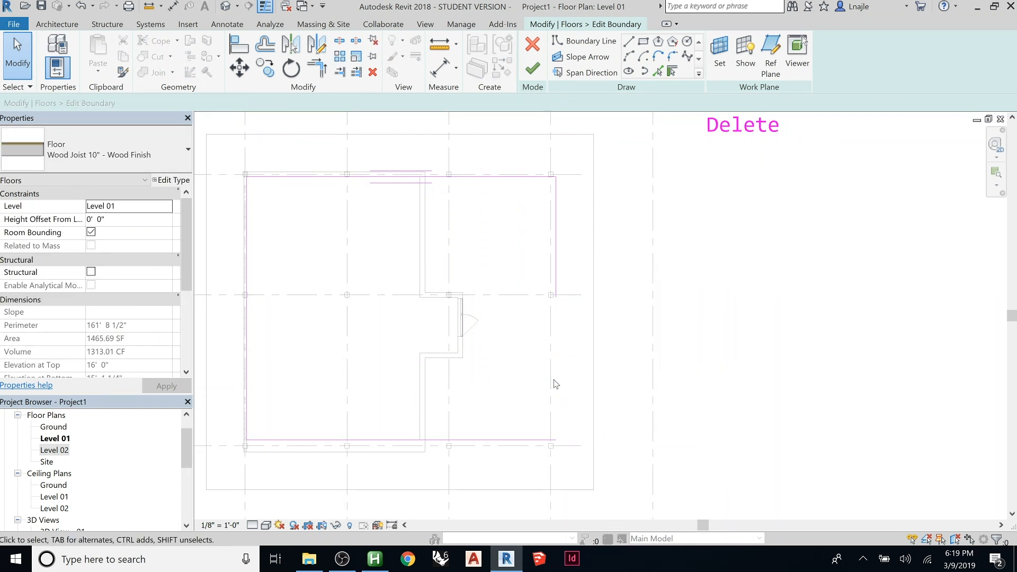
Trim the remaining edge along grid D to a corner with the boundary line near grid 3 and finish the floor sketch
{"action": "key", "text": "t"}
{"action": "key", "text": "l"}
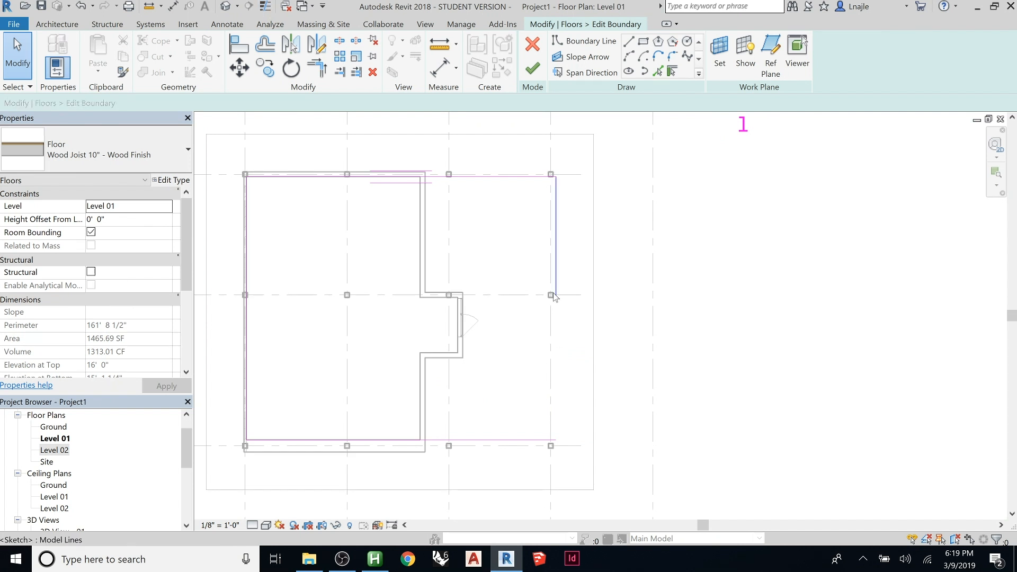
{"action": "key", "text": "l"}
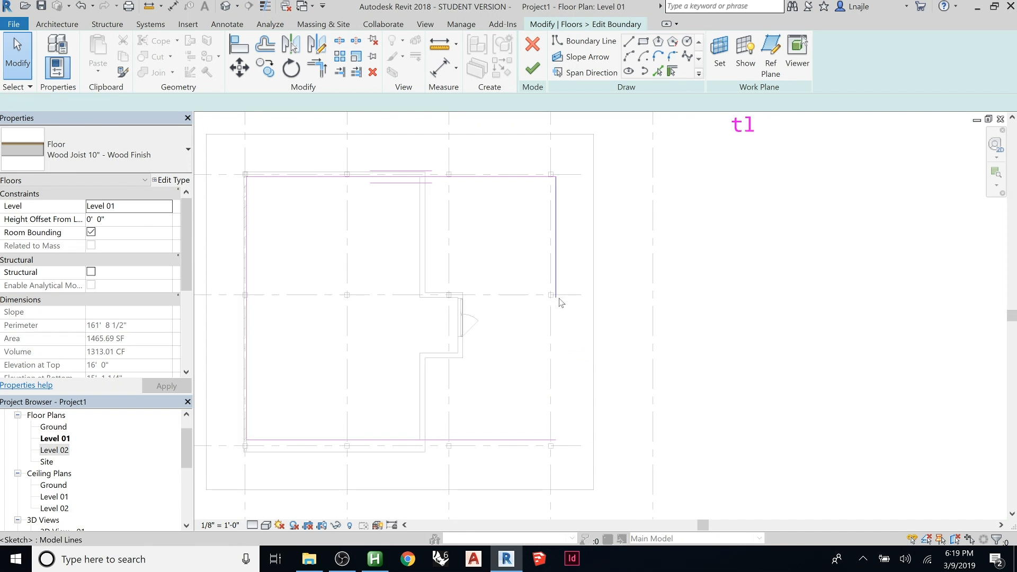
{"action": "key", "text": "r"}
{"action": "left_click", "coordinate": [556, 309]}
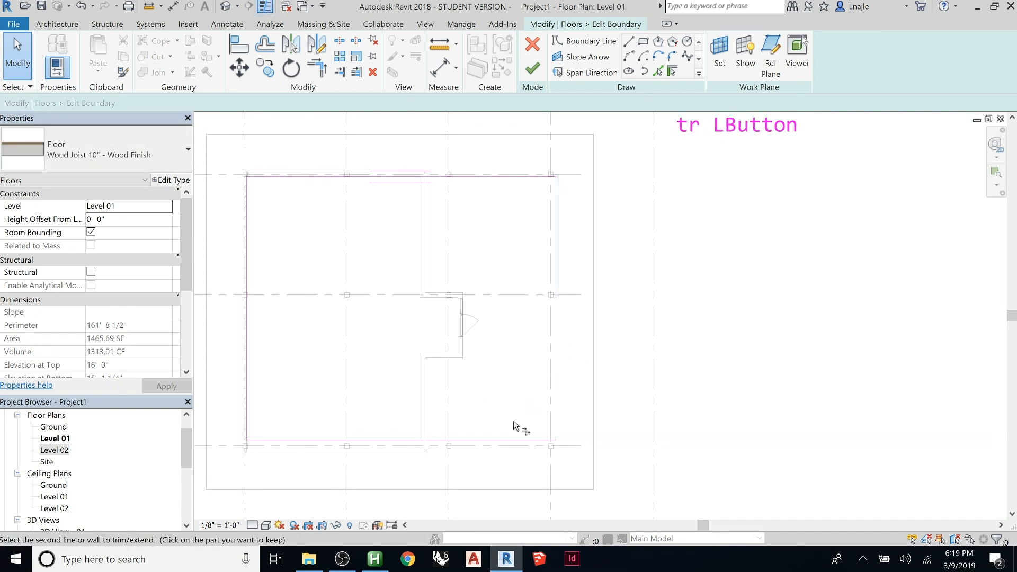
{"action": "left_click", "coordinate": [505, 438]}
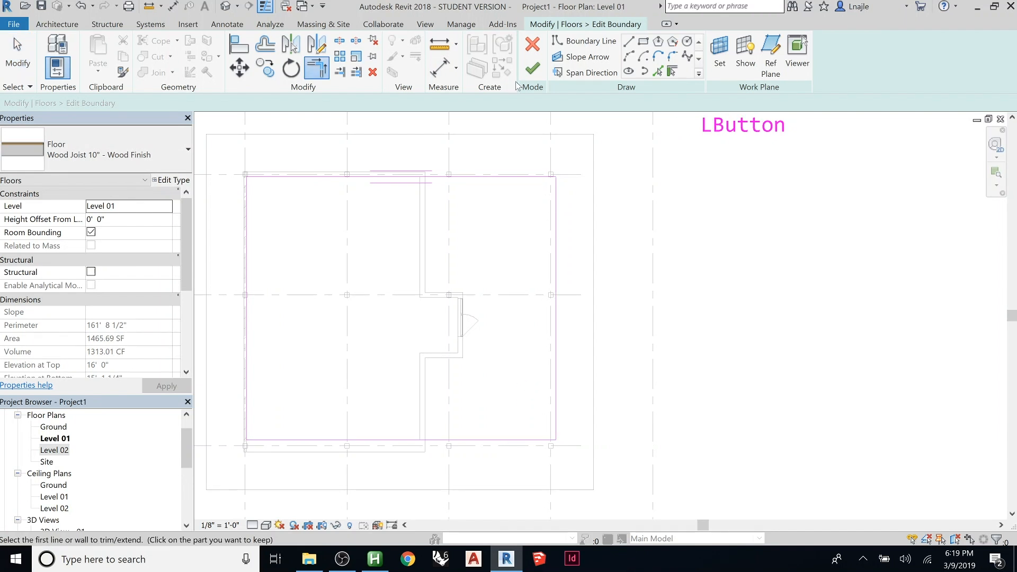
{"action": "left_click", "coordinate": [532, 69]}
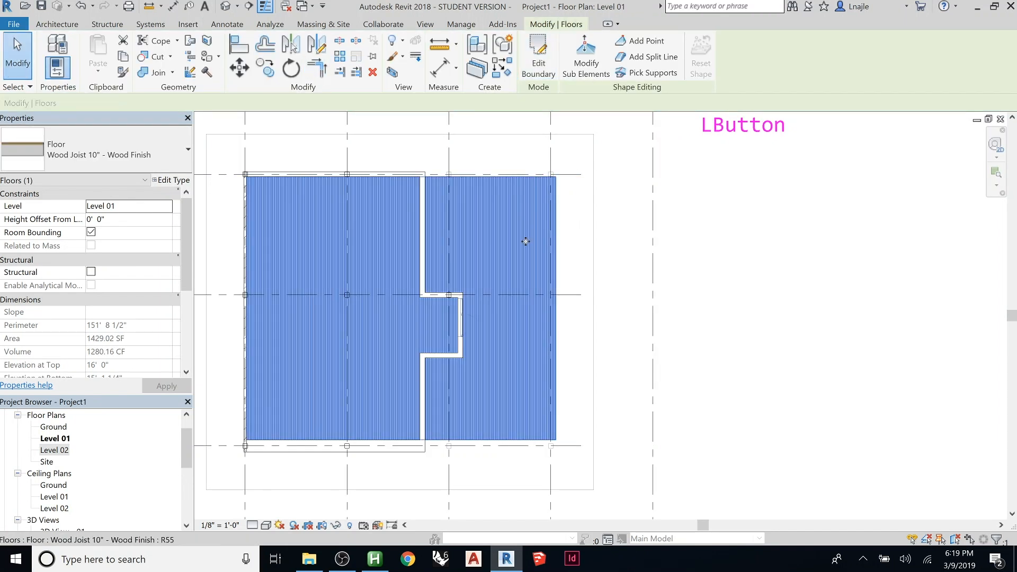
Return to 3D View - 01 and check the straightened Level 01 floor with nothing selected
{"action": "key", "text": "ctrl+Tab"}
{"action": "key", "text": "ctrl+Tab"}
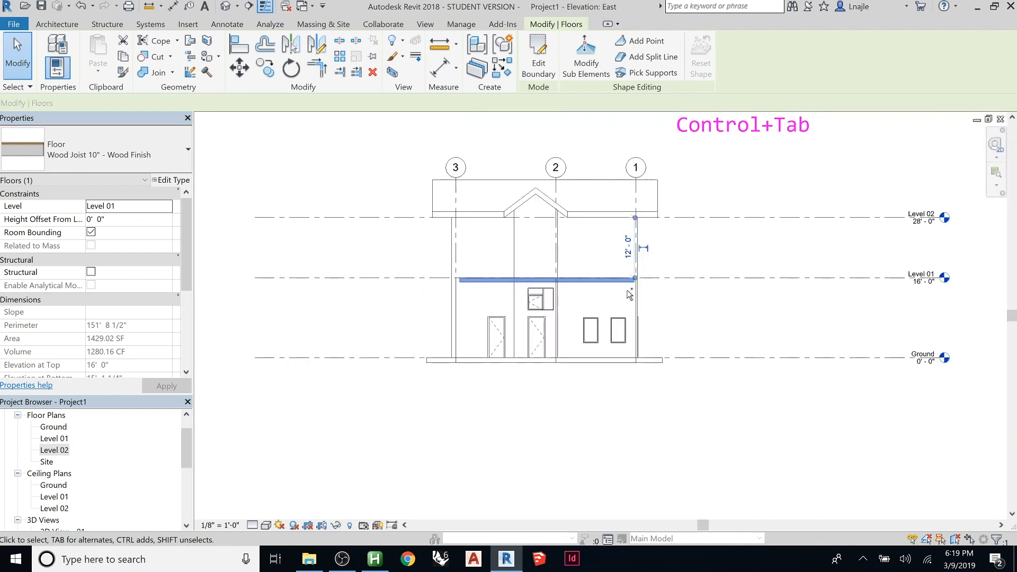
{"action": "key", "text": "ctrl+Tab"}
{"action": "left_click", "coordinate": [745, 271]}
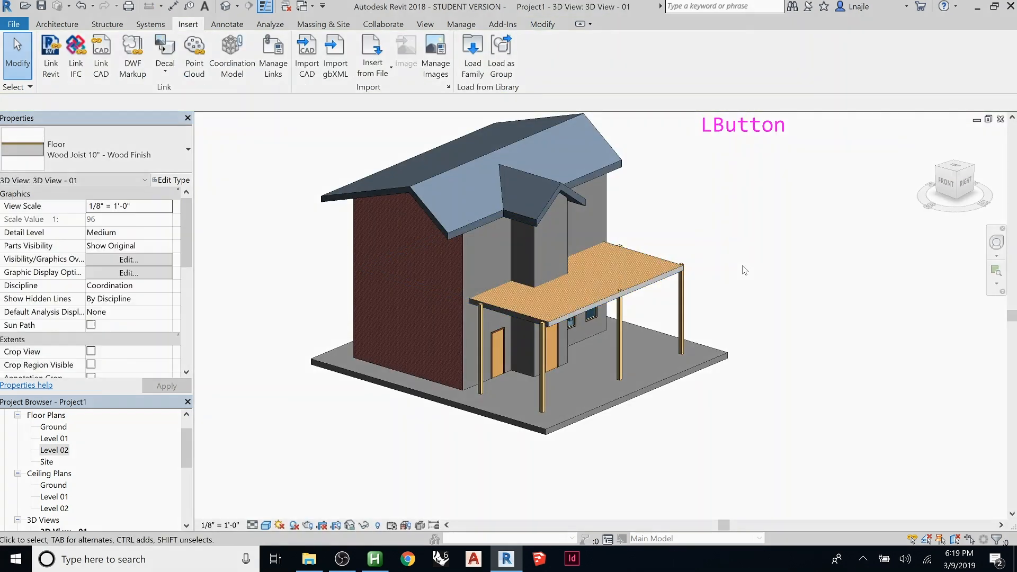